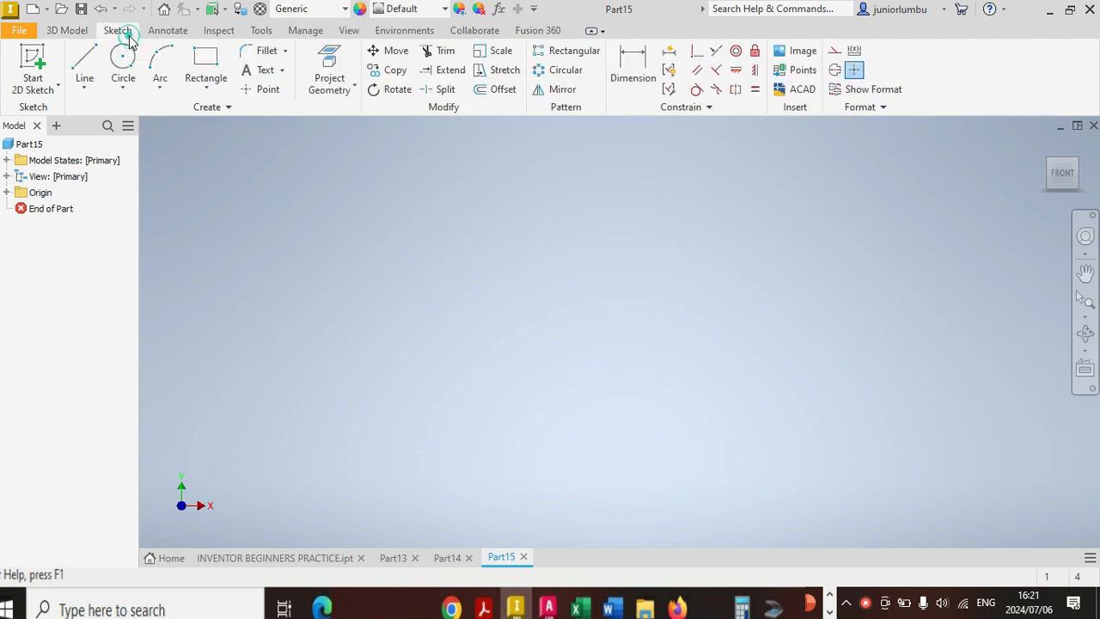
Step: Start a sketch on the YZ plane and draw a flat base rectangle about 21.3 mm wide along the horizontal axis, ending at the vertical axis
left_click(206, 61)
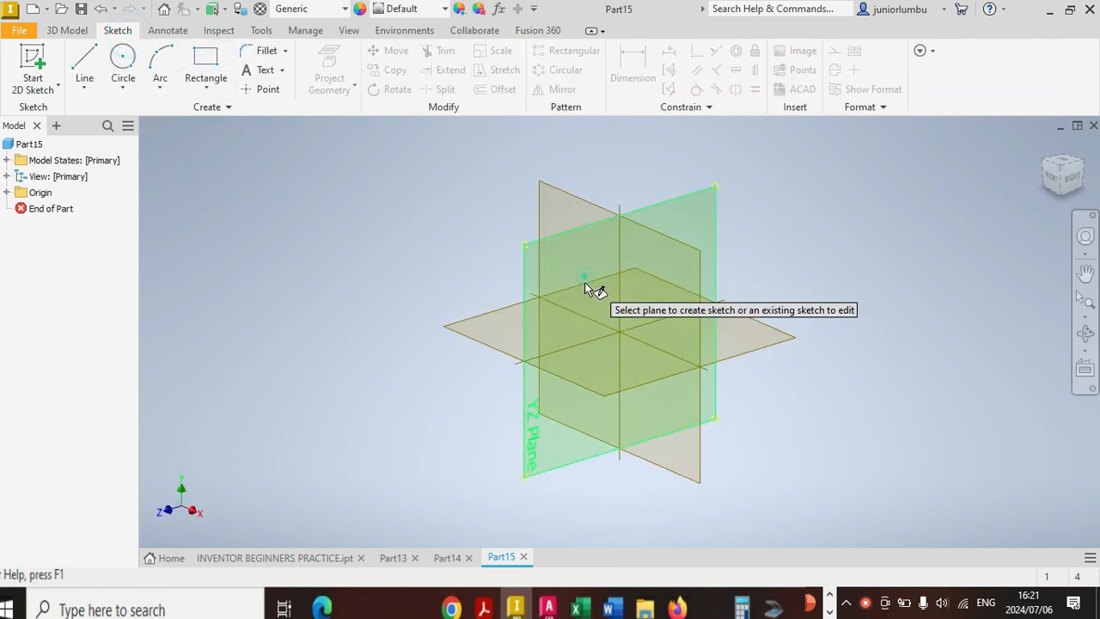
left_click(590, 290)
left_click(353, 331)
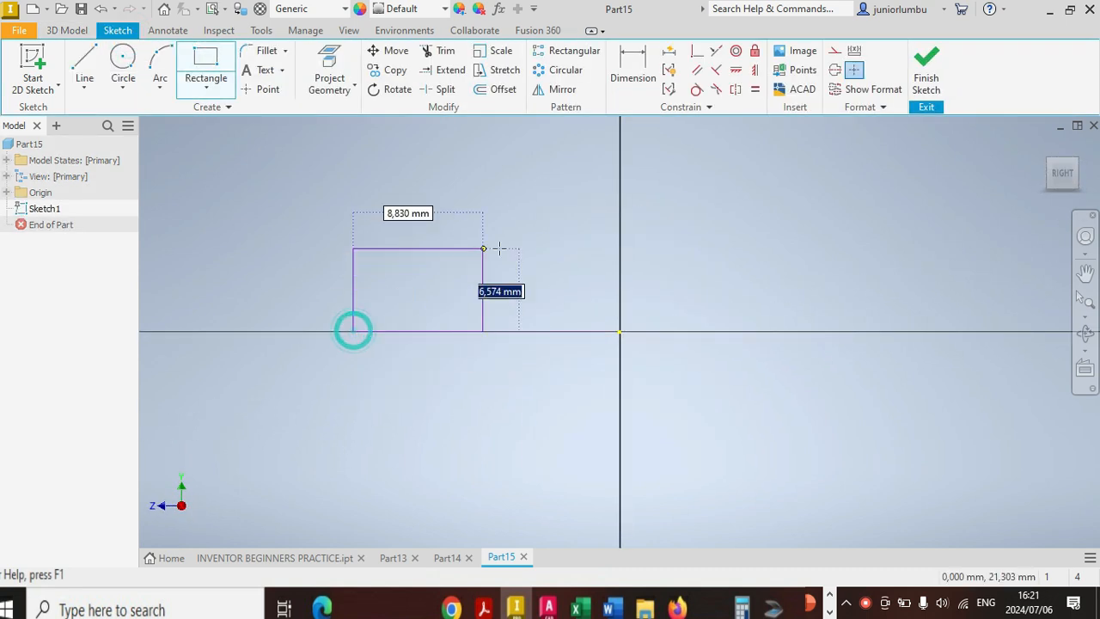
left_click(620, 285)
scroll(600, 300, "down", 5)
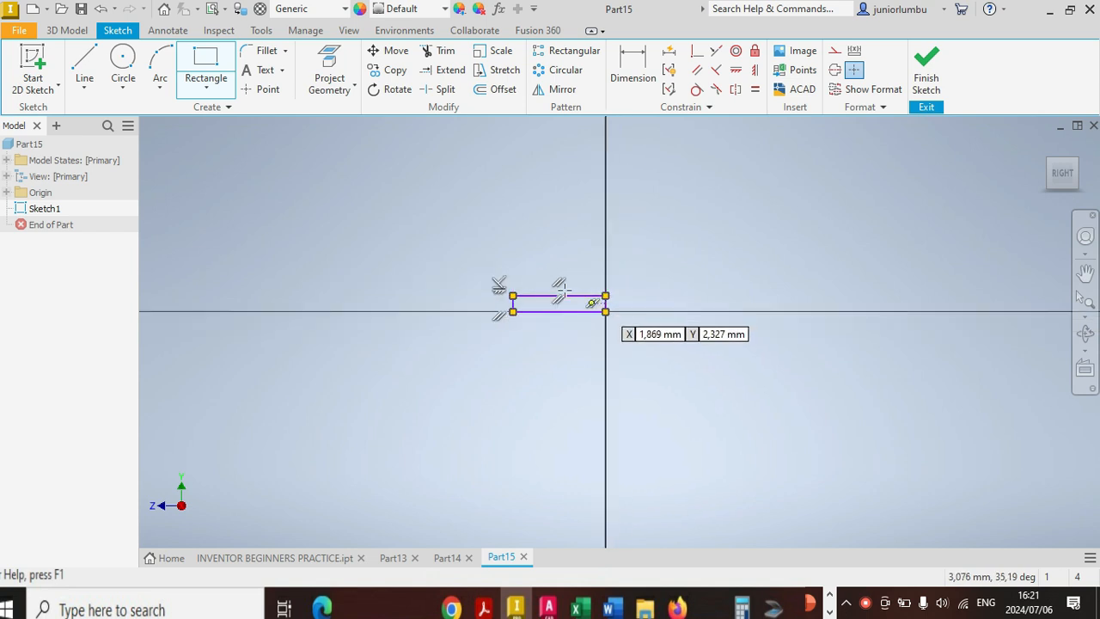
scroll(512, 265, "up", 3)
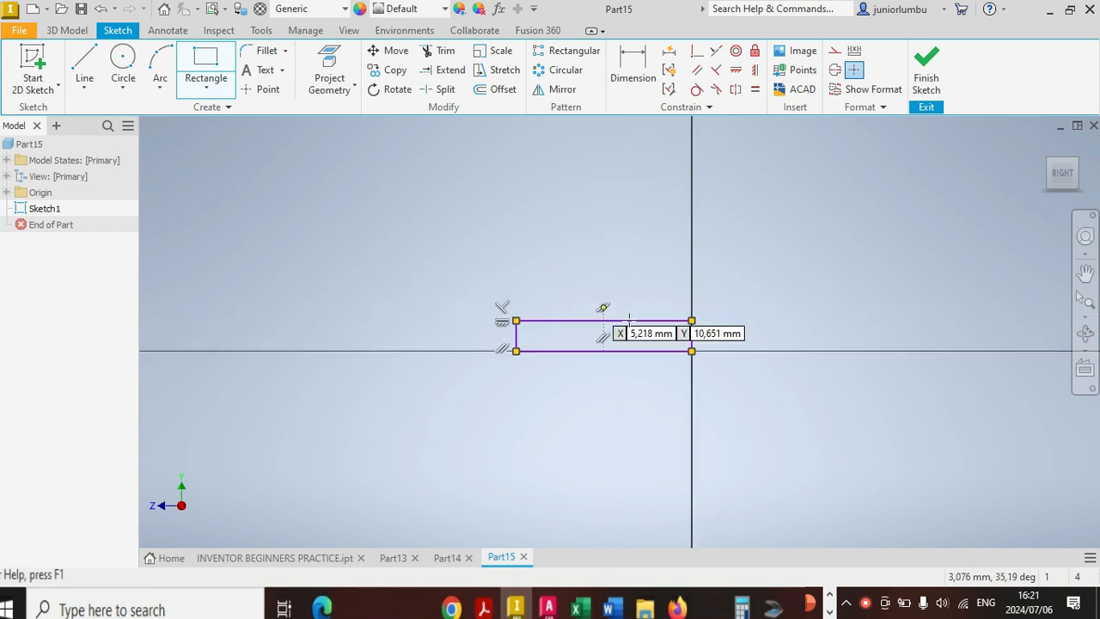
Step: Draw a wide block and a taller narrow column on the base's top edge, plus a small slot rectangle about 6 by 1.2 mm on its bottom edge
left_click(541, 320)
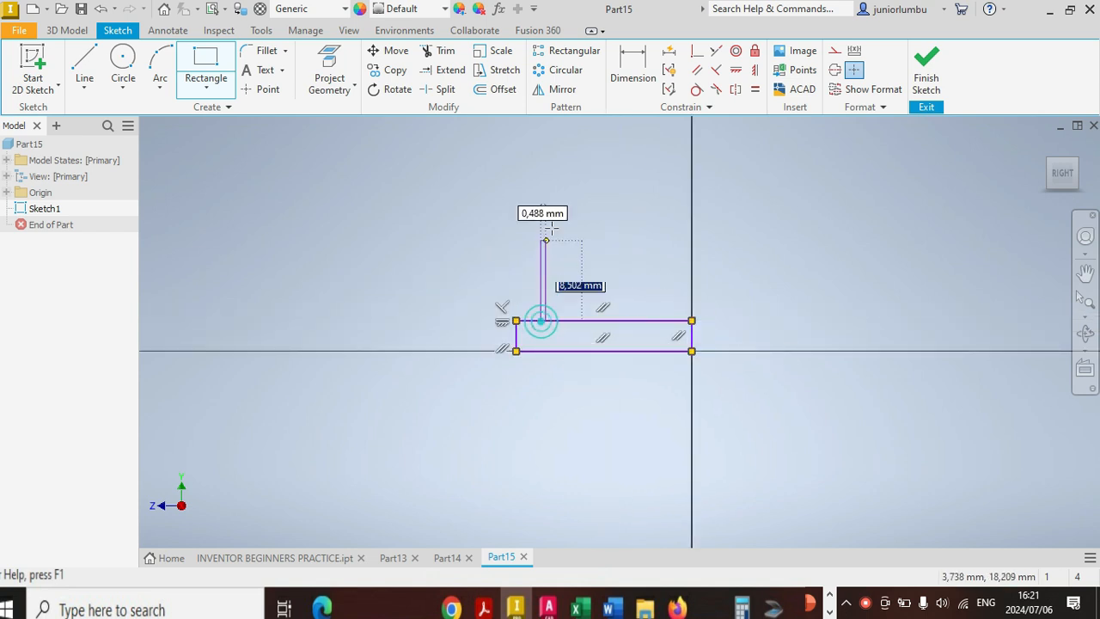
left_click(677, 245)
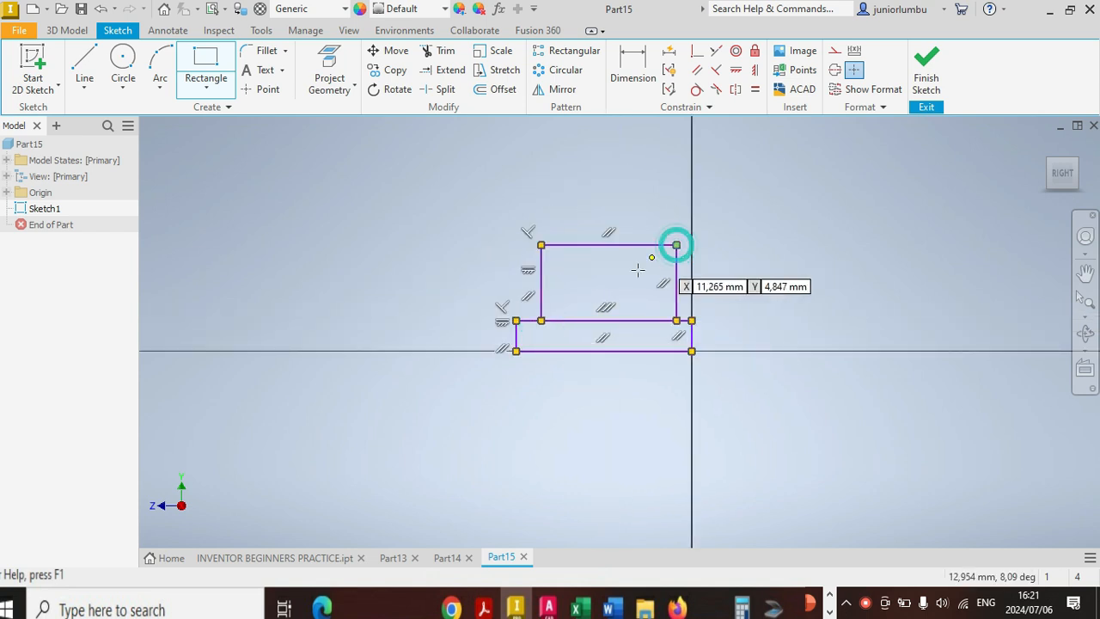
left_click(601, 320)
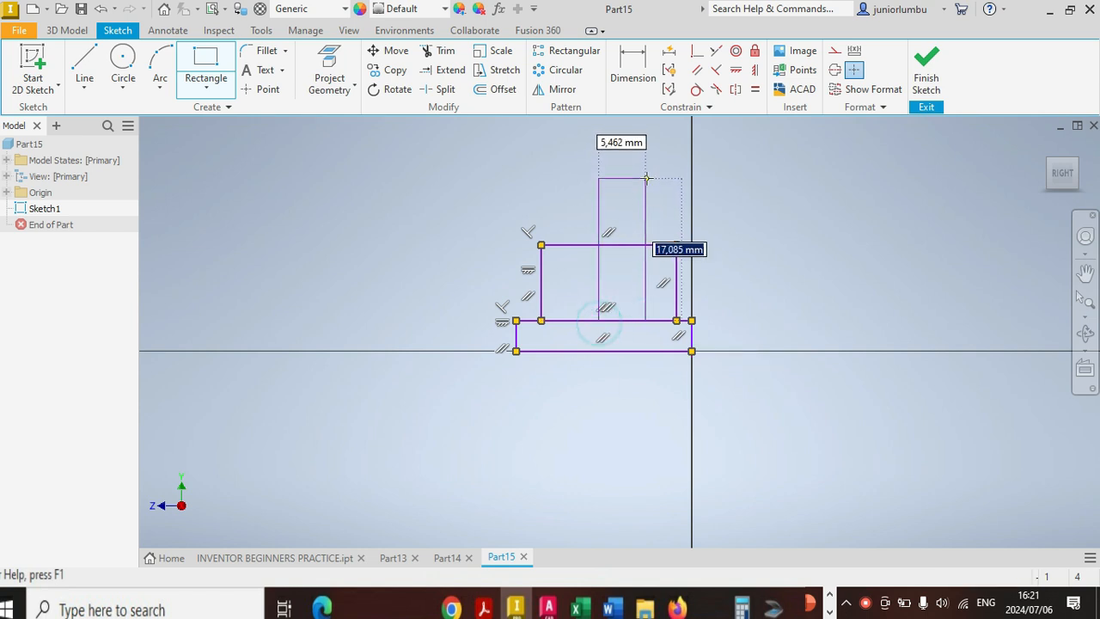
left_click(661, 128)
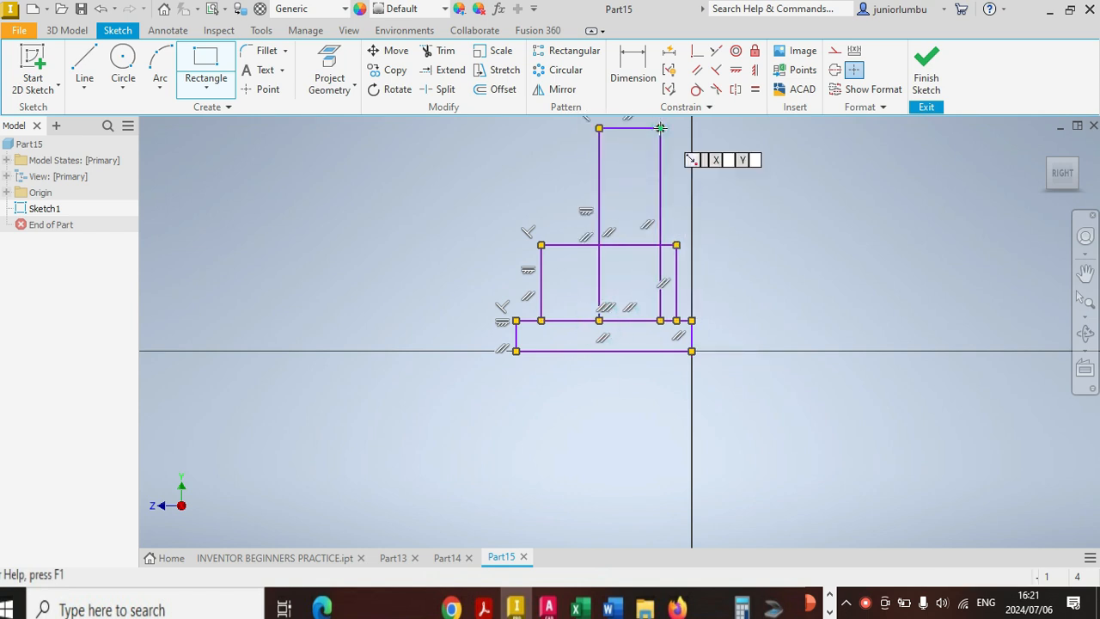
left_click(581, 351)
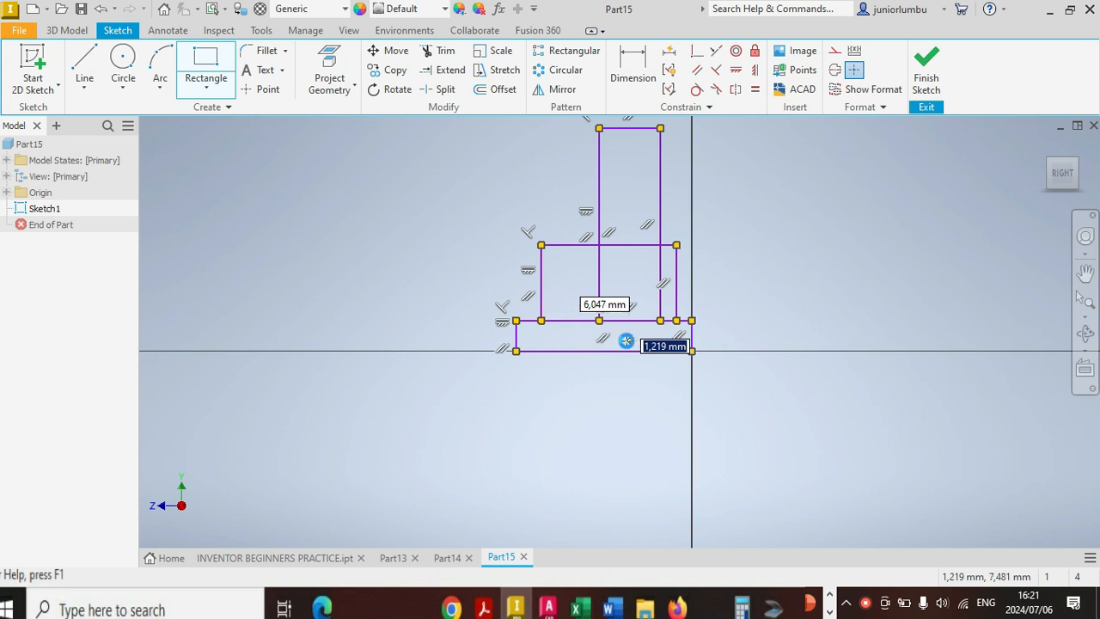
left_click(629, 341)
Step: Dimension the base rectangle's width as 95 mm below the profile
left_click(632, 65)
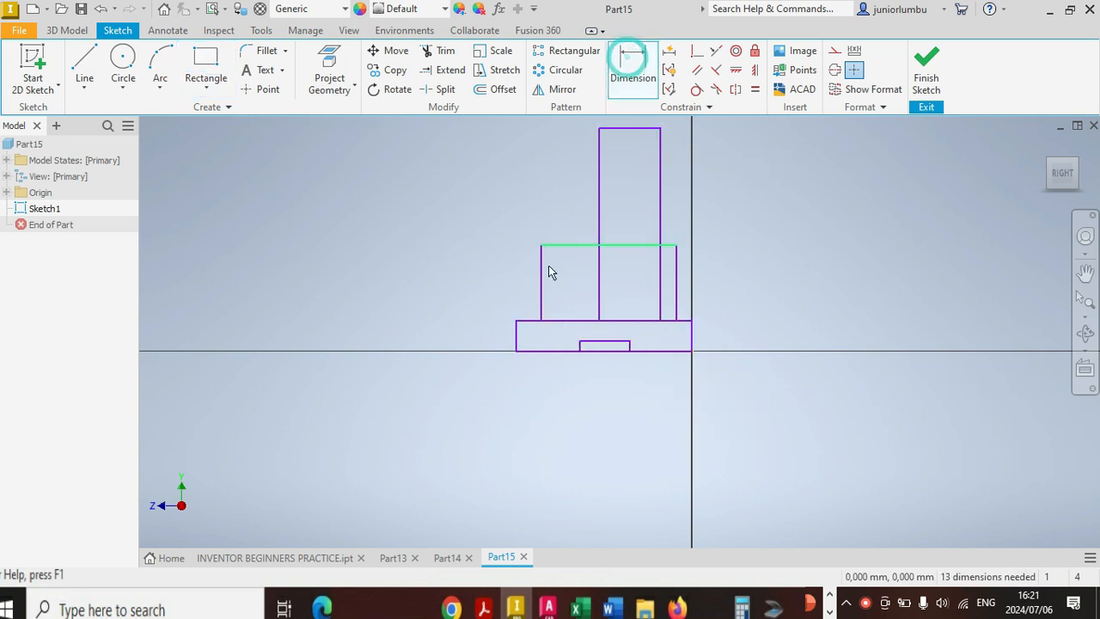
left_click(529, 350)
left_click(422, 435)
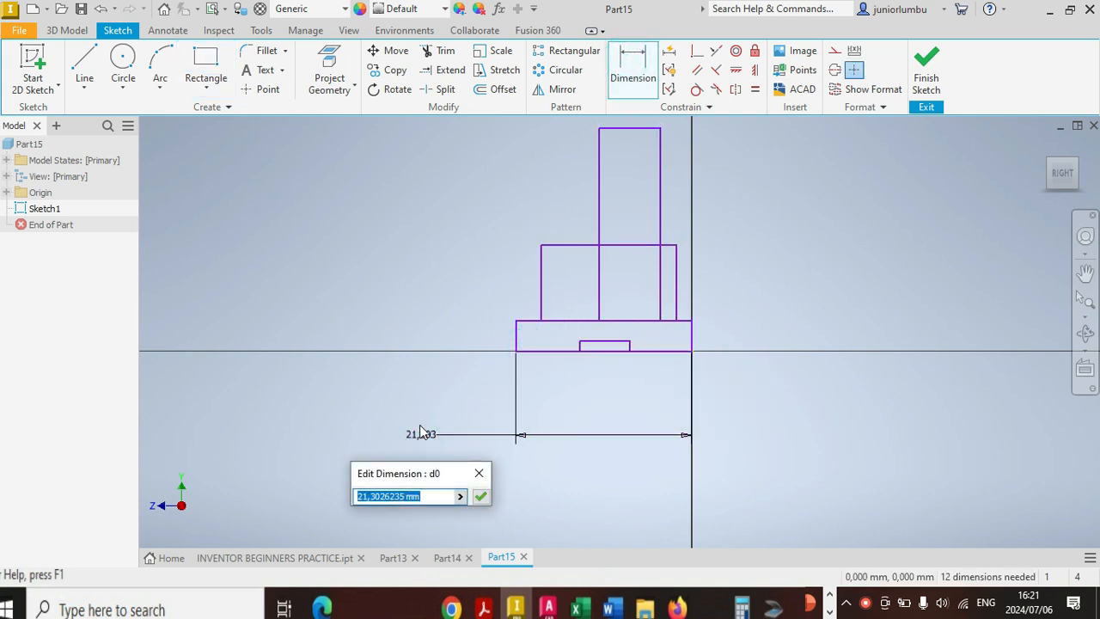
type("9")
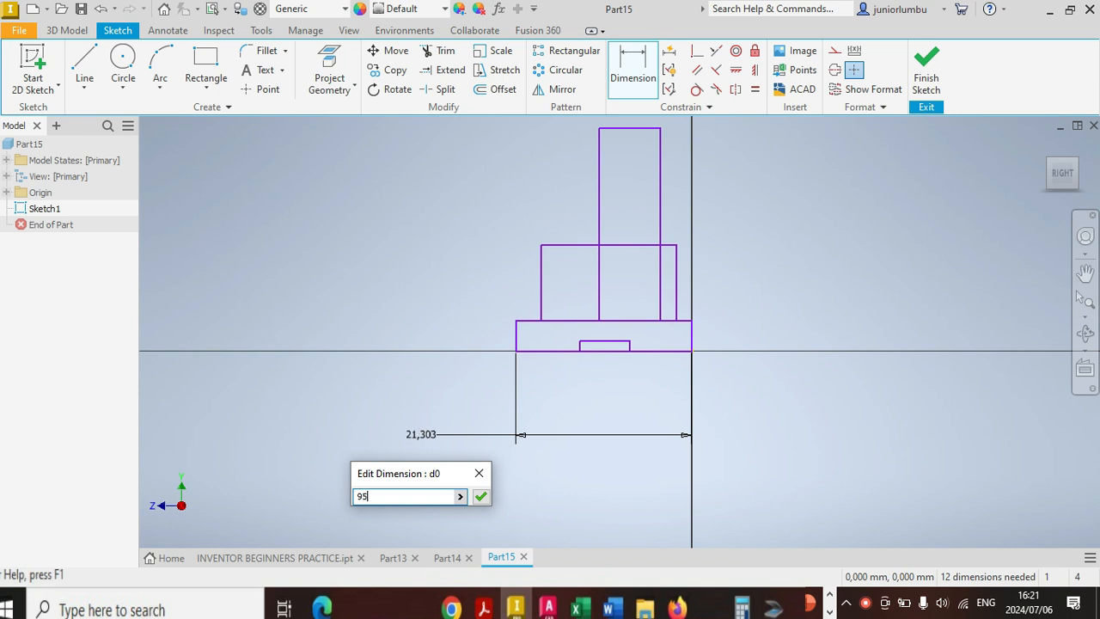
type("5")
key("Return")
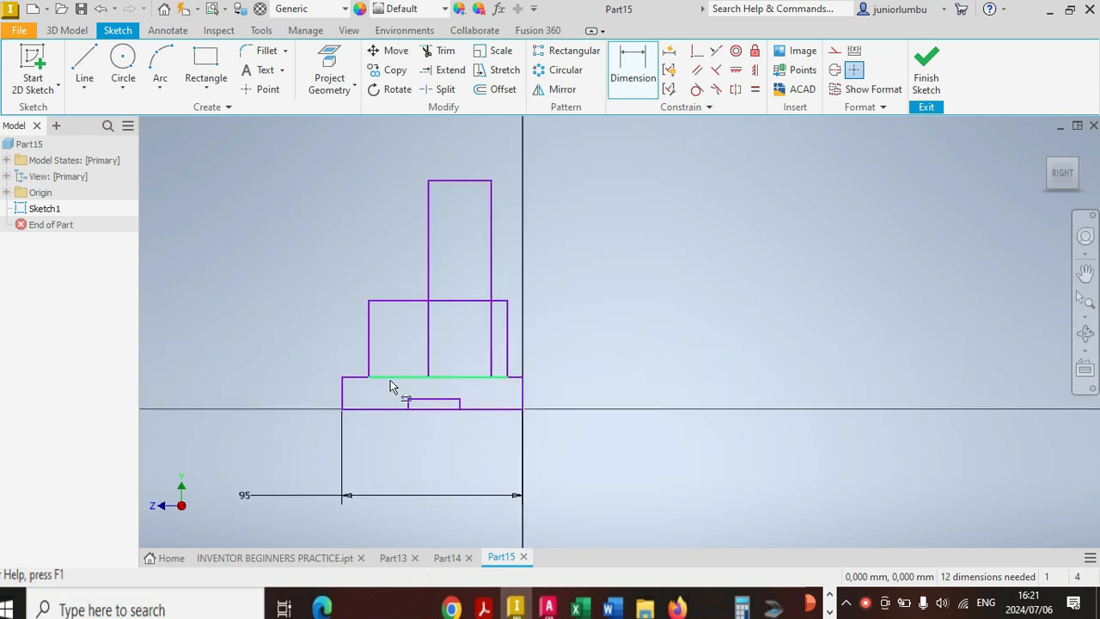
Step: Dimension the base rectangle's height as 15 mm
left_click(340, 392)
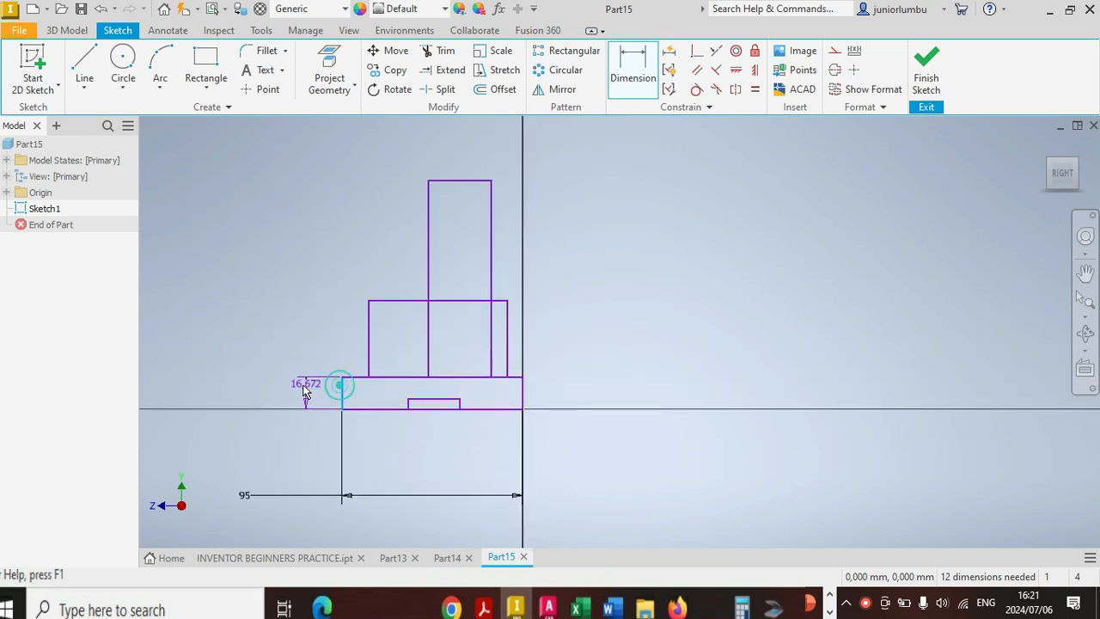
left_click(278, 380)
type("1")
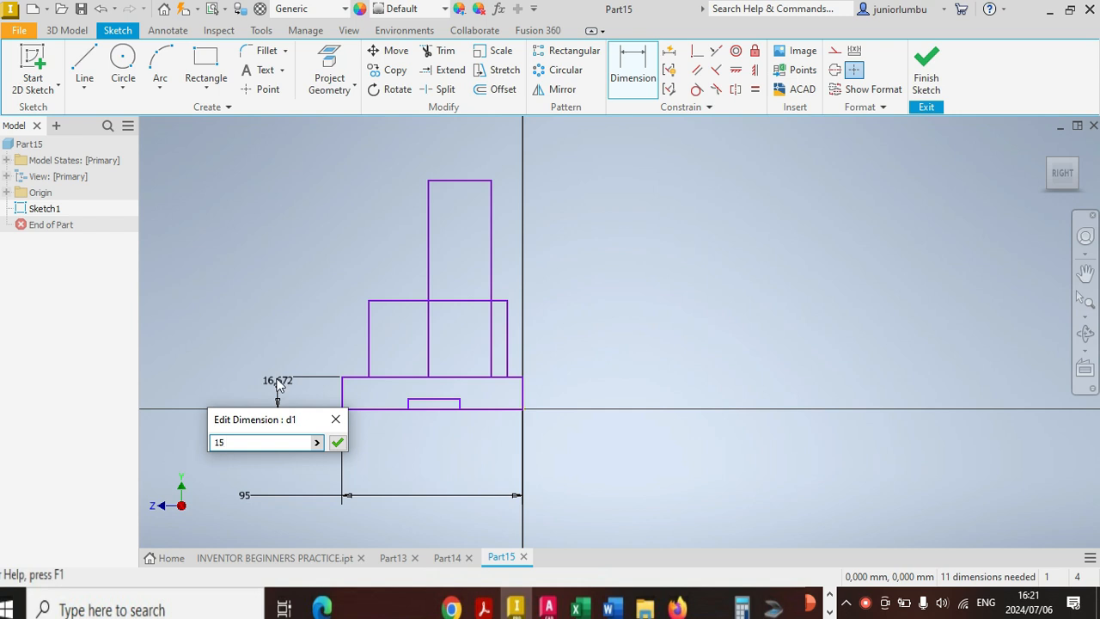
type("5")
key("Return")
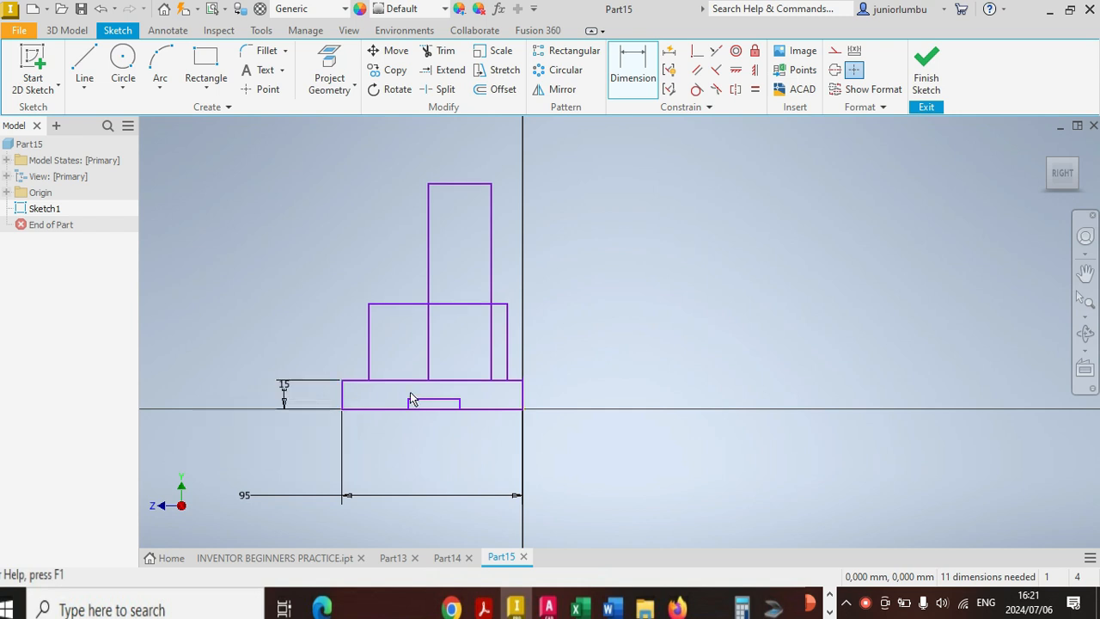
Step: Dimension the wide block's height above the base as 30 mm
left_click(395, 304)
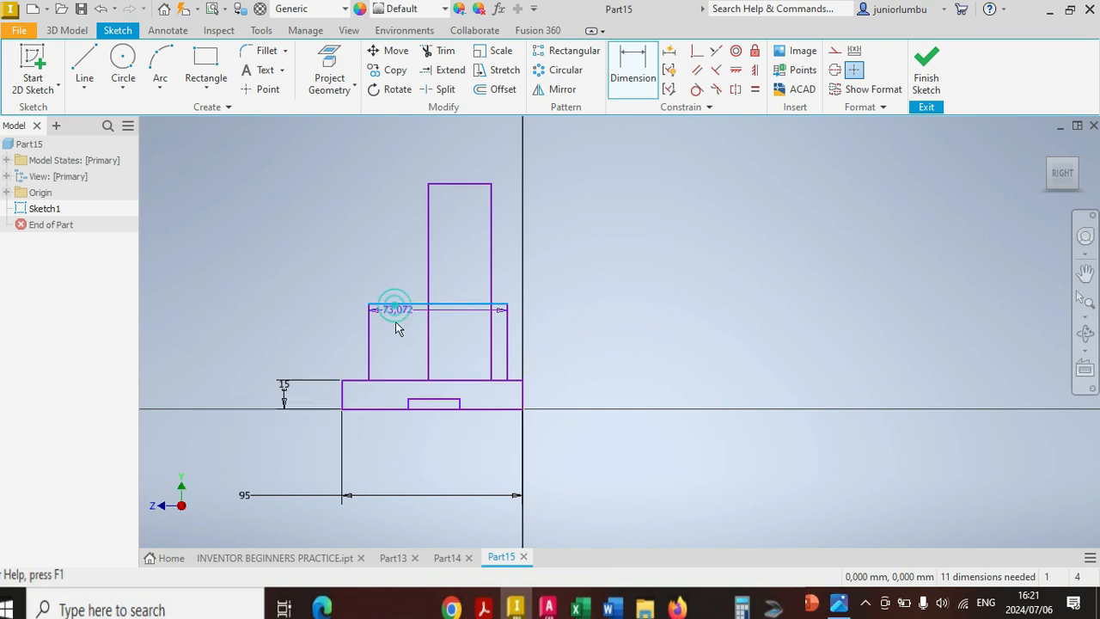
left_click(391, 380)
left_click(273, 331)
type("3")
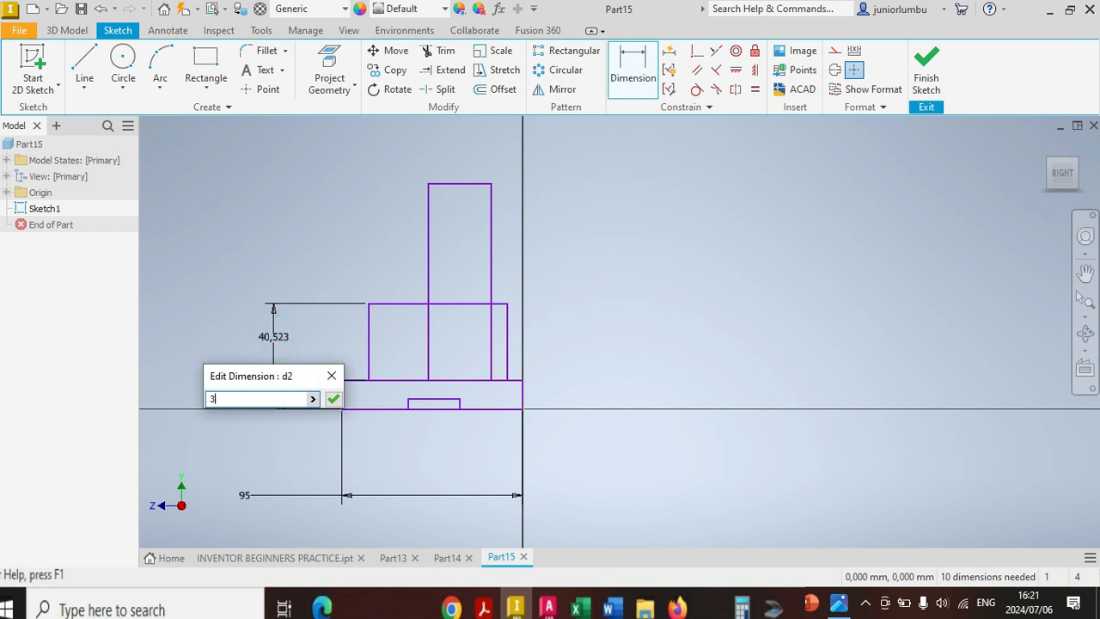
type("0")
key("Return")
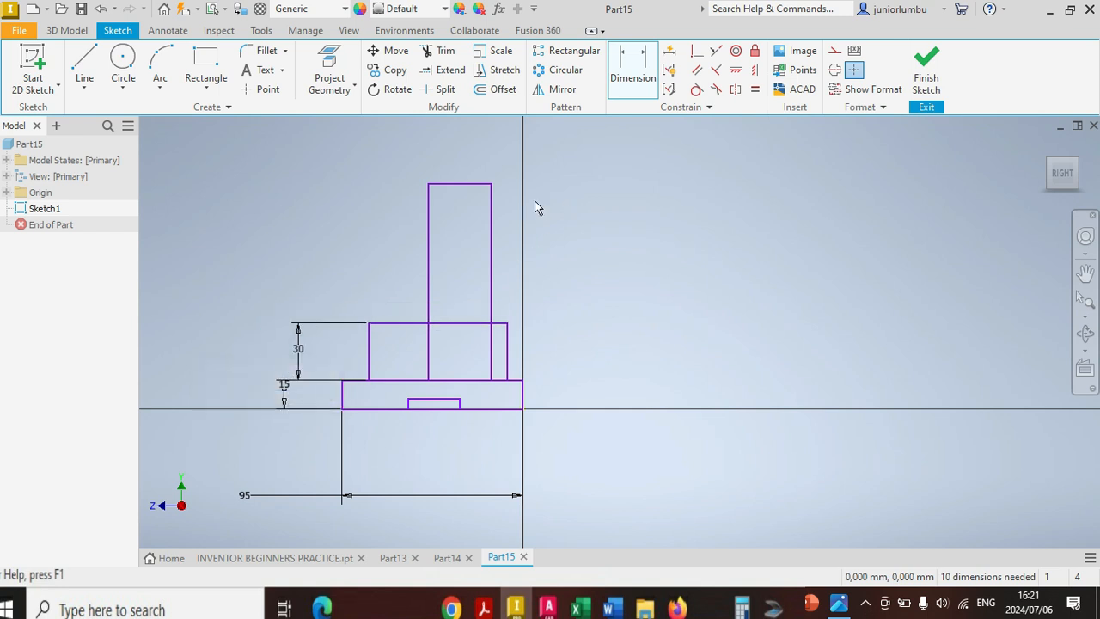
Step: Dimension the tall column's height above the base as 70 mm
left_click(491, 217)
left_click(598, 223)
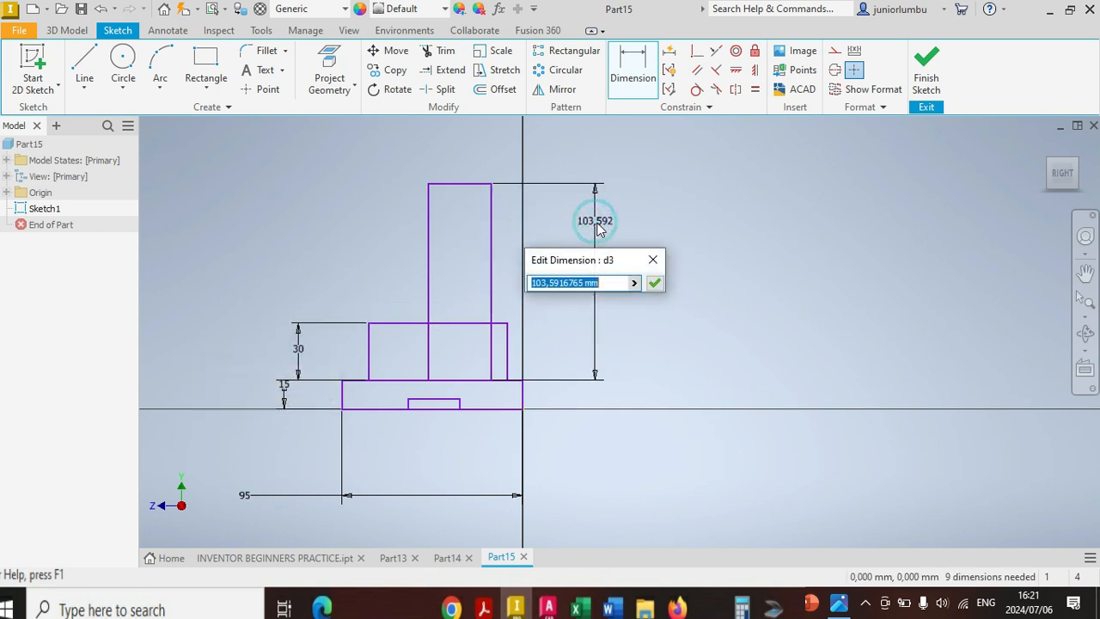
type("7")
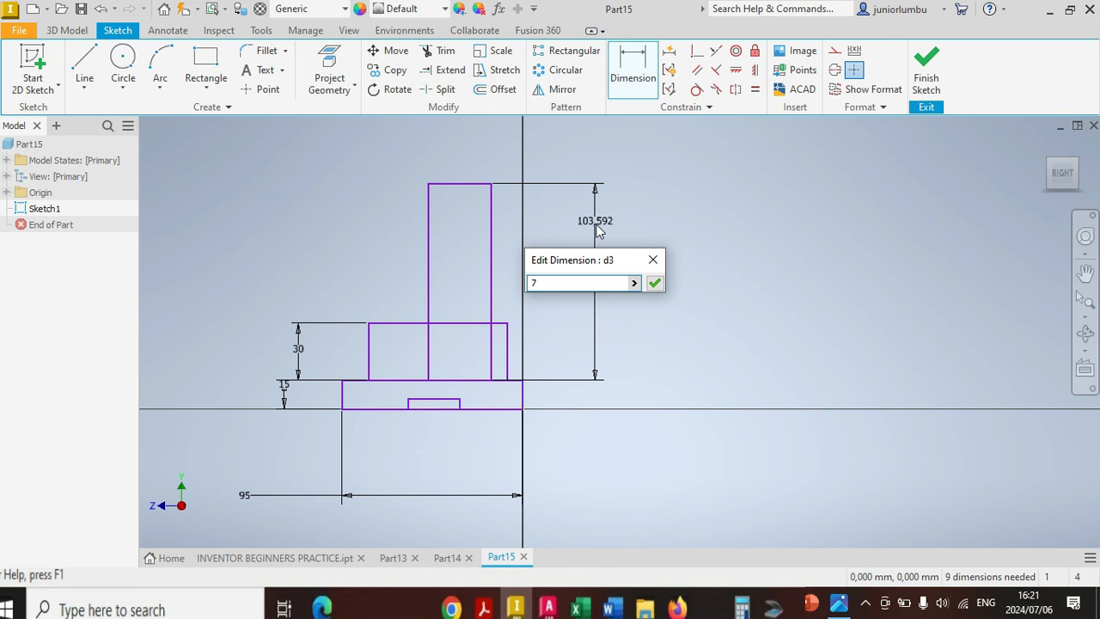
type("0")
key("Return")
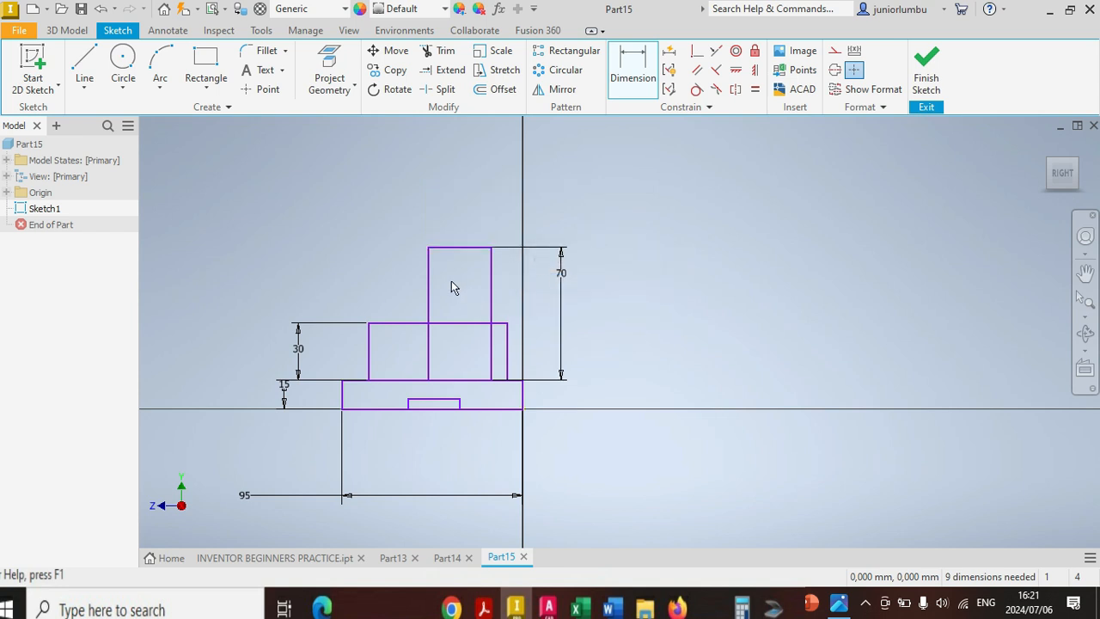
Step: Dimension the tall column's width as 15 mm
left_click(464, 247)
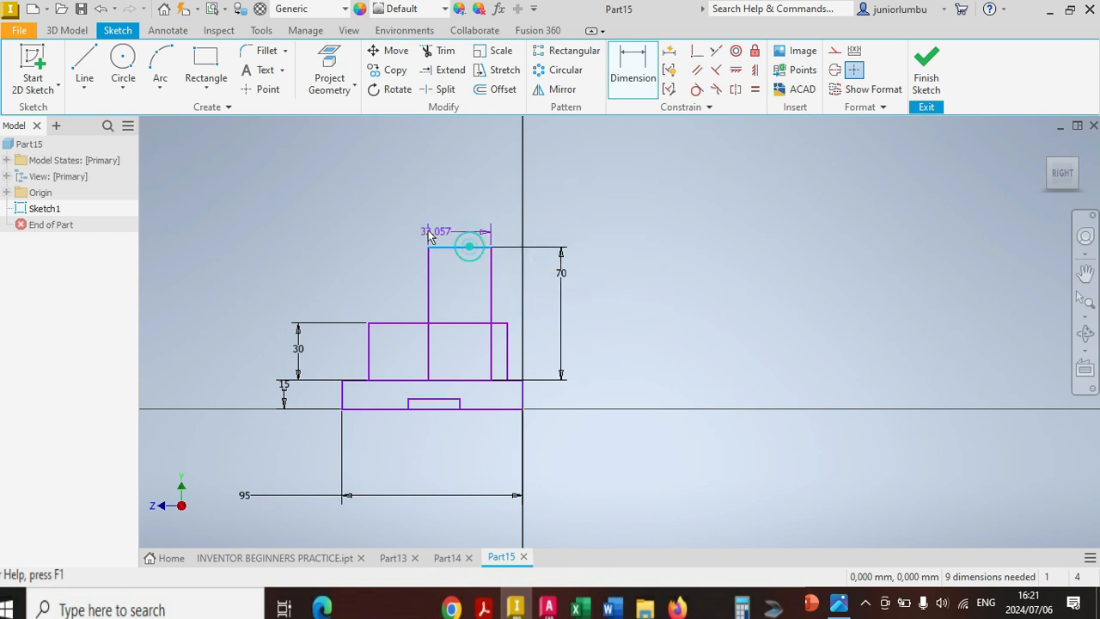
left_click(361, 215)
type("15")
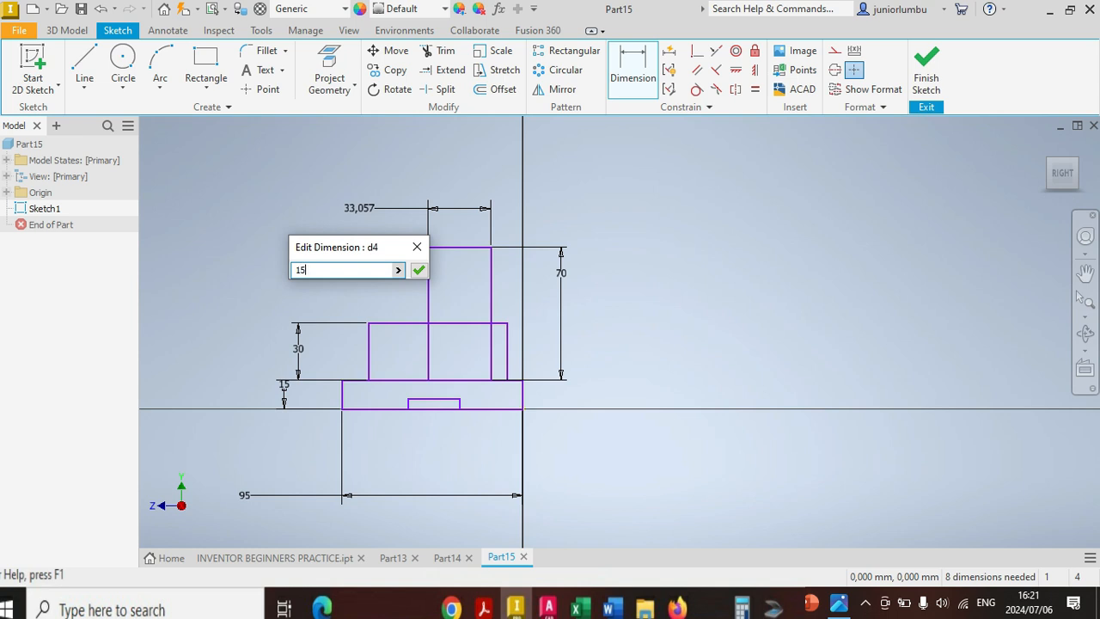
key("Return")
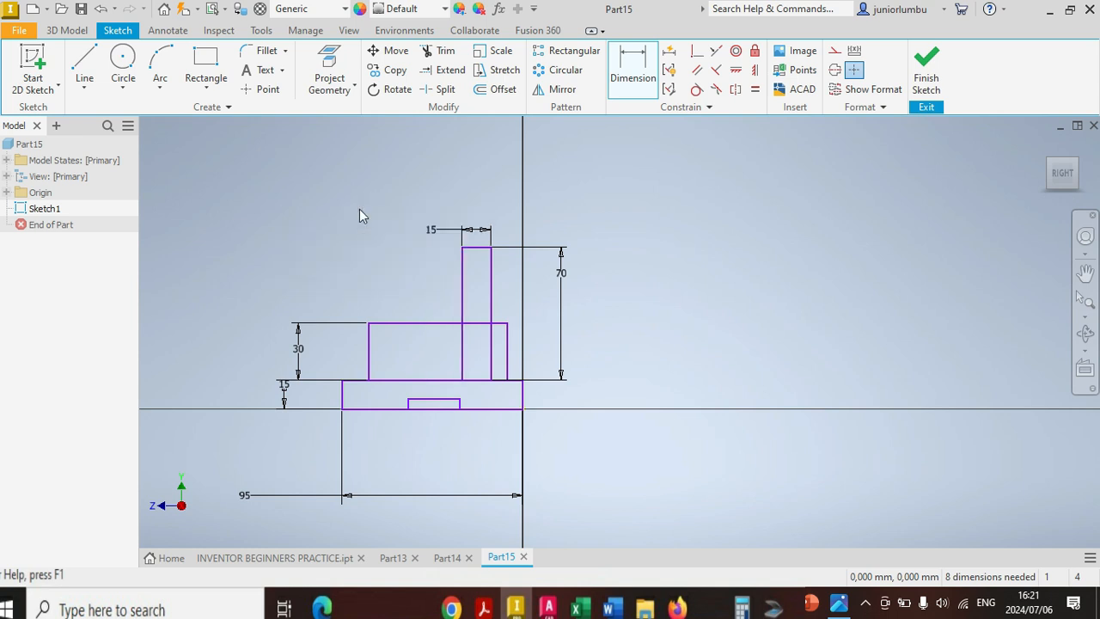
Step: Dimension the horizontal distance between the left edges of the wide block and the column as 27.5 mm
left_click(369, 332)
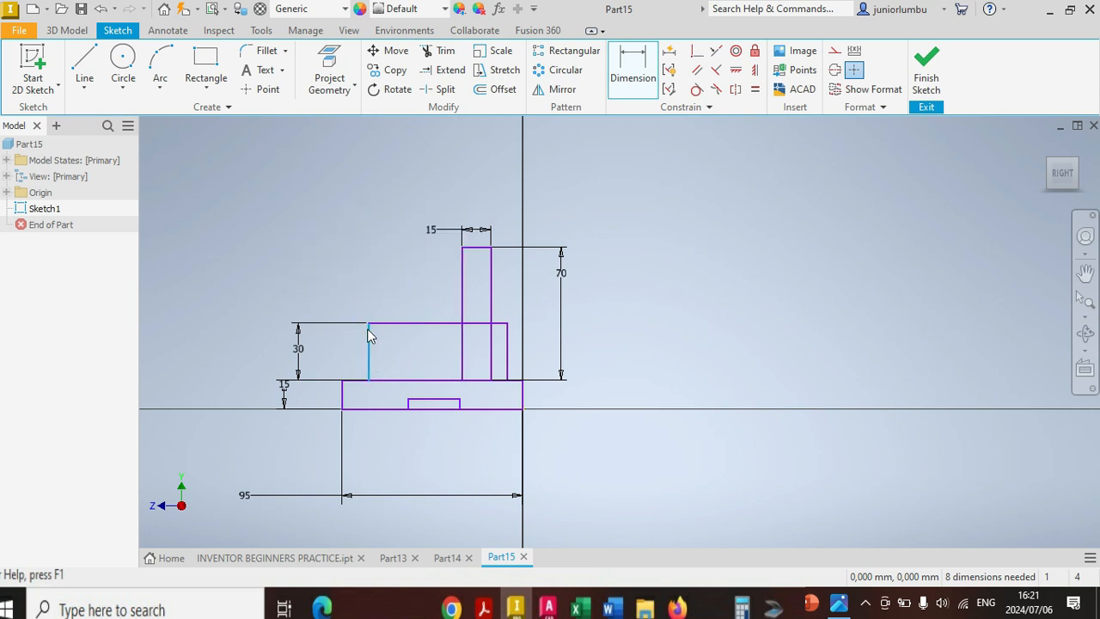
left_click(462, 306)
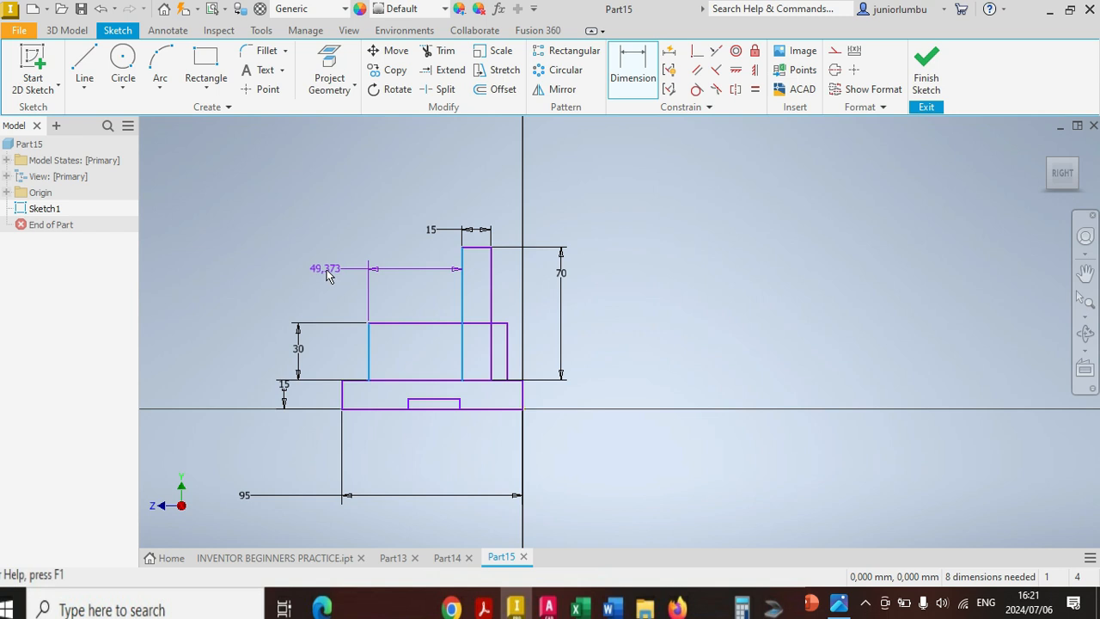
left_click(326, 273)
type("2")
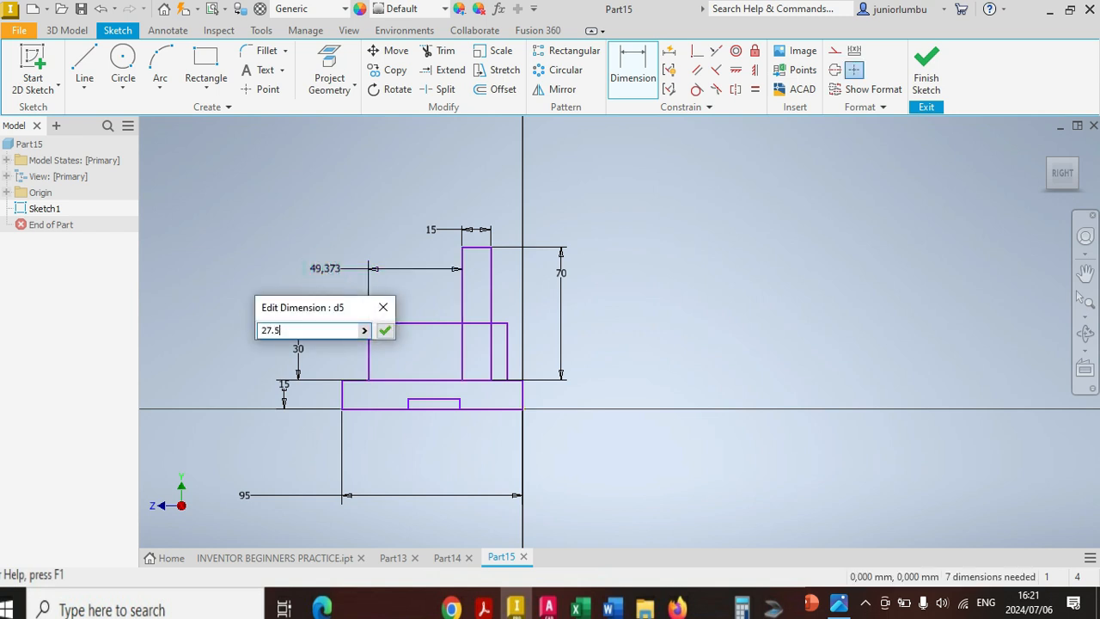
type("7.5")
key("Return")
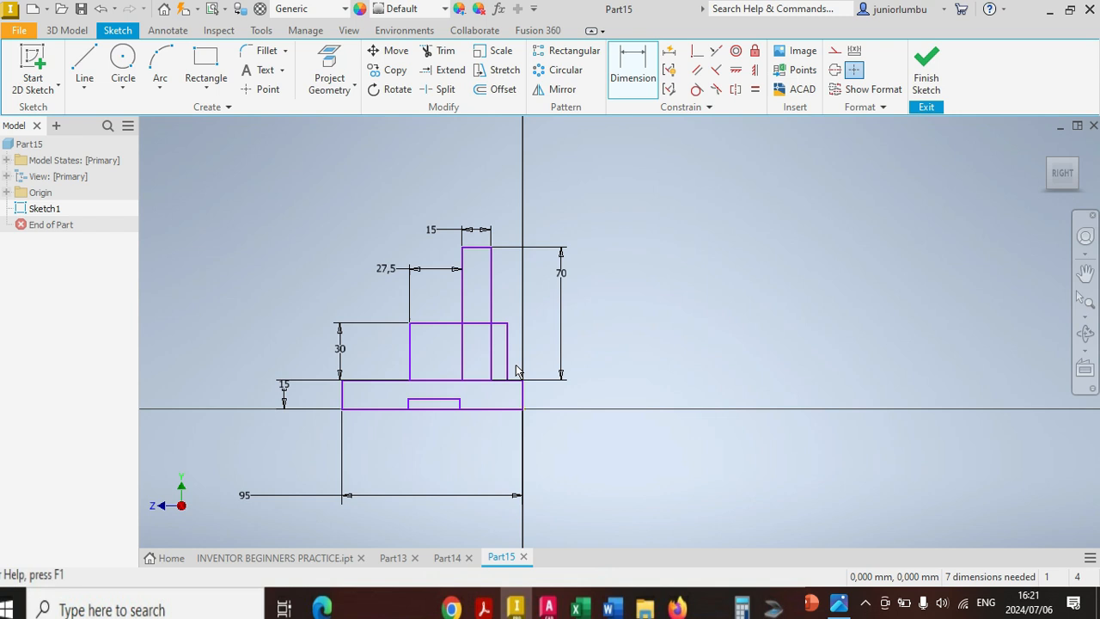
Step: Dimension the horizontal distance between the right edges of the column and the wide block as 5 mm
left_click(491, 290)
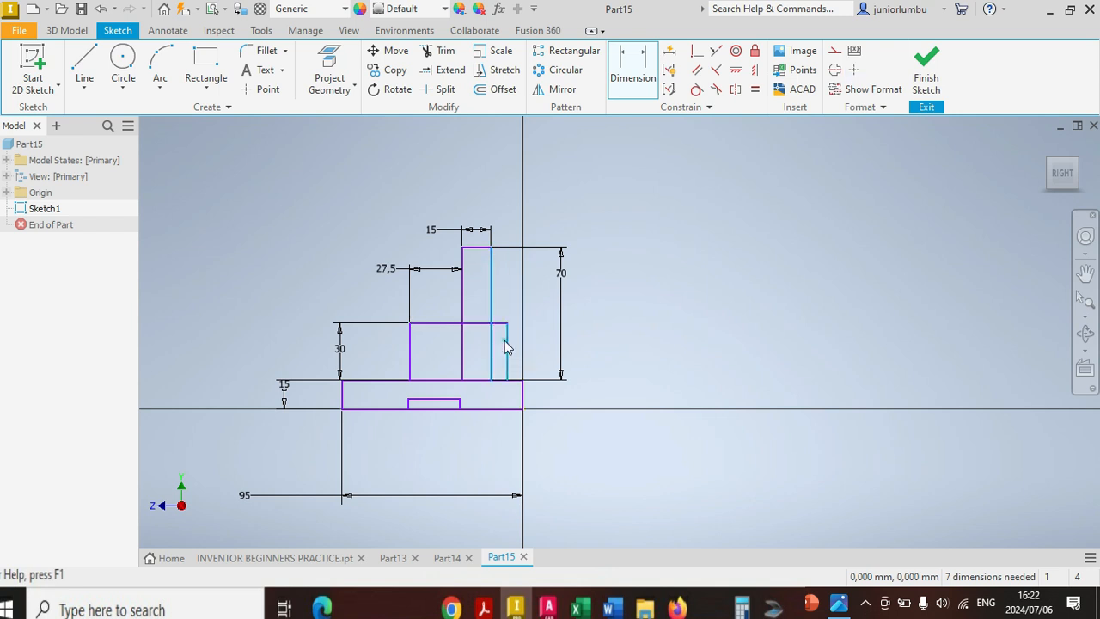
left_click(506, 346)
left_click(632, 317)
type("5")
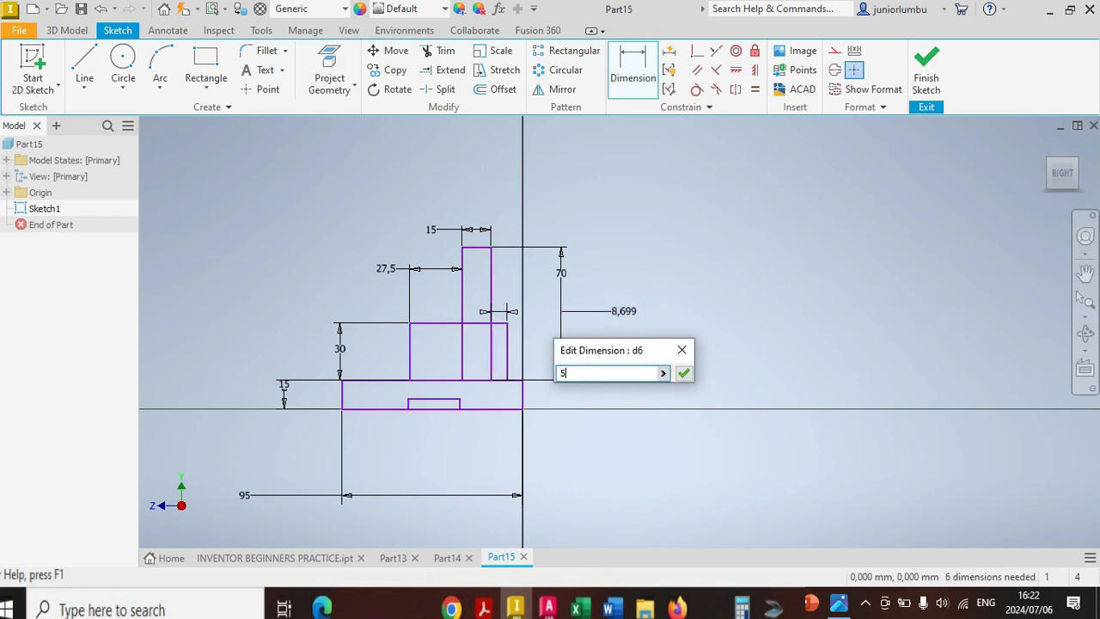
key("Return")
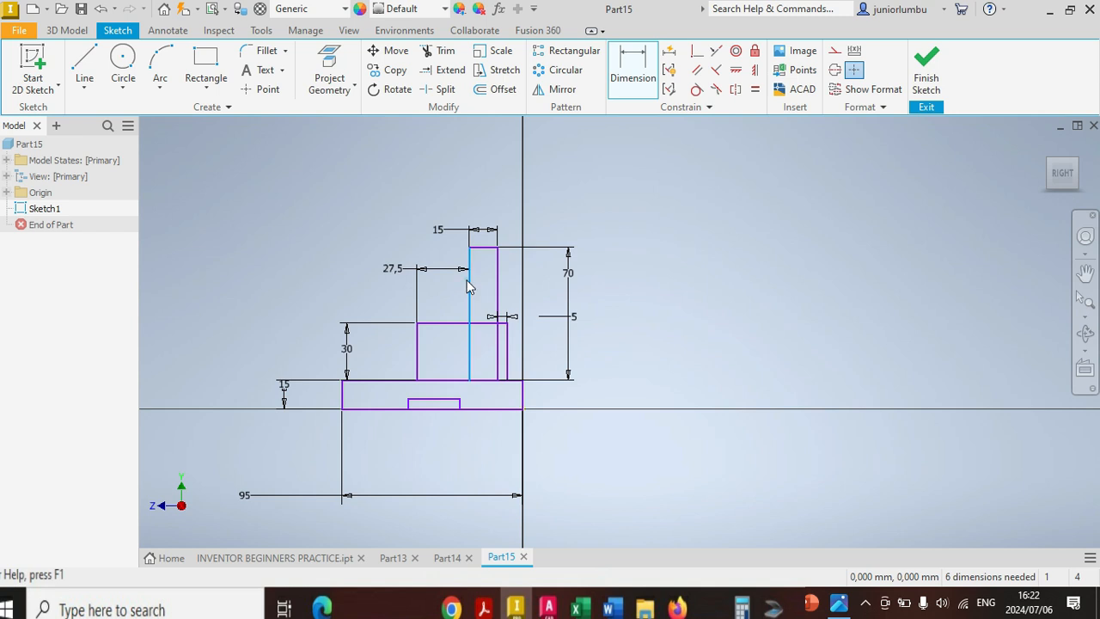
Step: Dimension the horizontal distance from the base's left end to the column's left edge as 55 mm
left_click(470, 284)
left_click(343, 392)
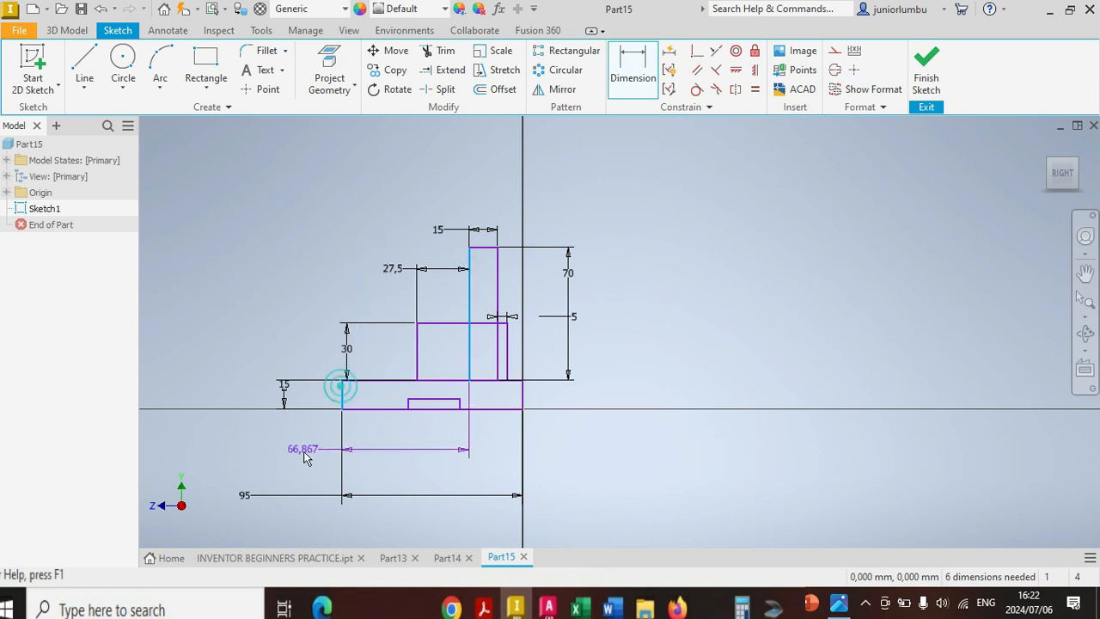
left_click(290, 472)
type("55")
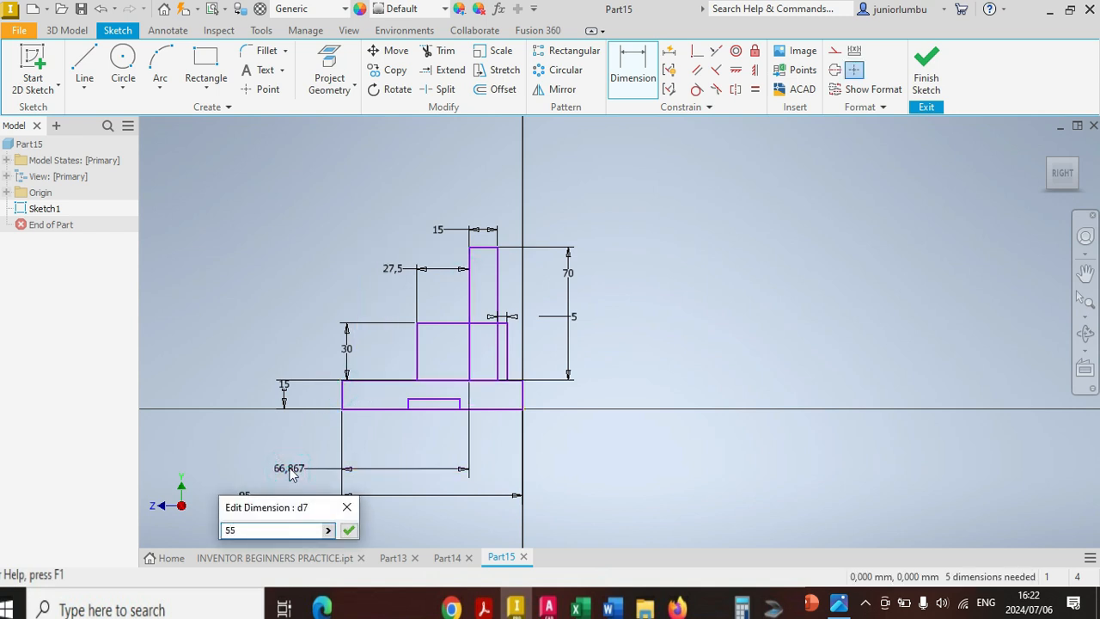
key("Return")
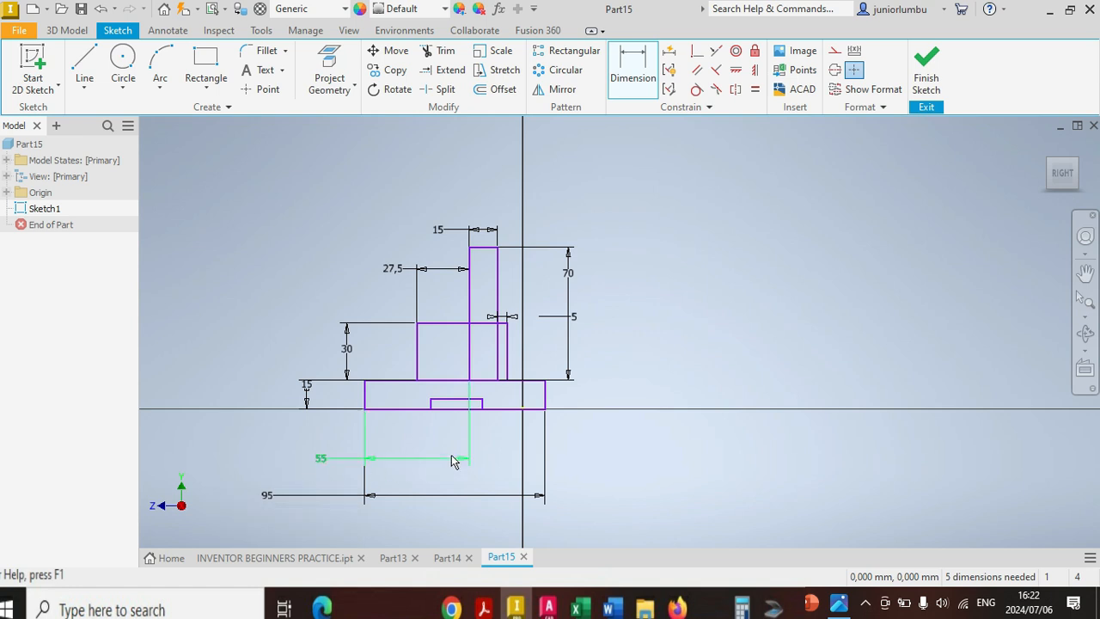
Step: Dimension the height of the small rectangle at the bottom of the base as 3 mm
scroll(433, 415, "down", 5)
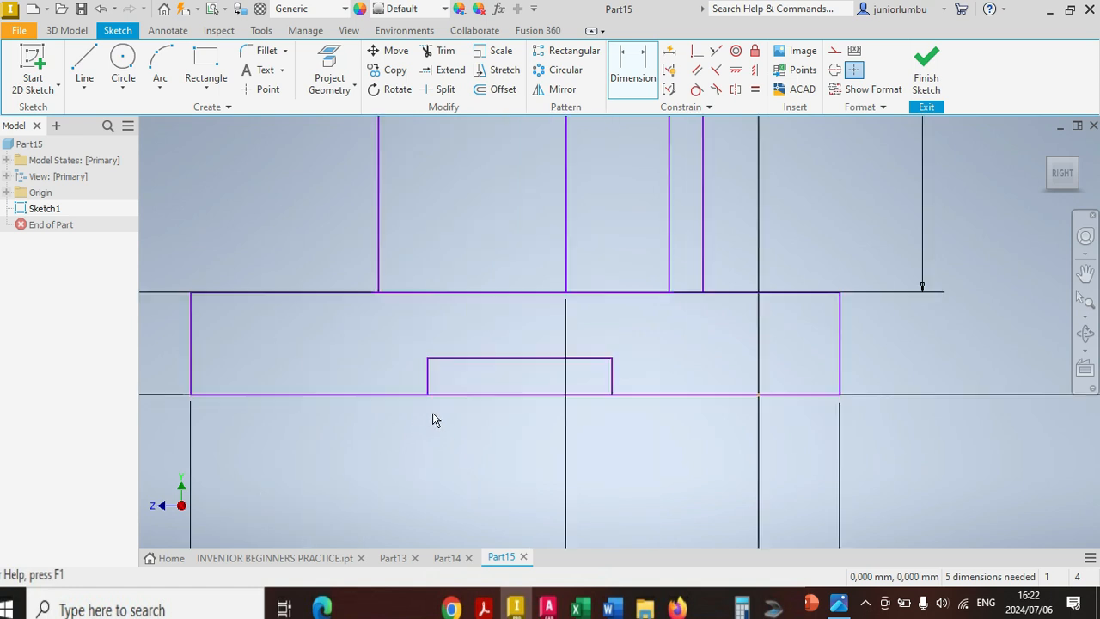
left_click(461, 359)
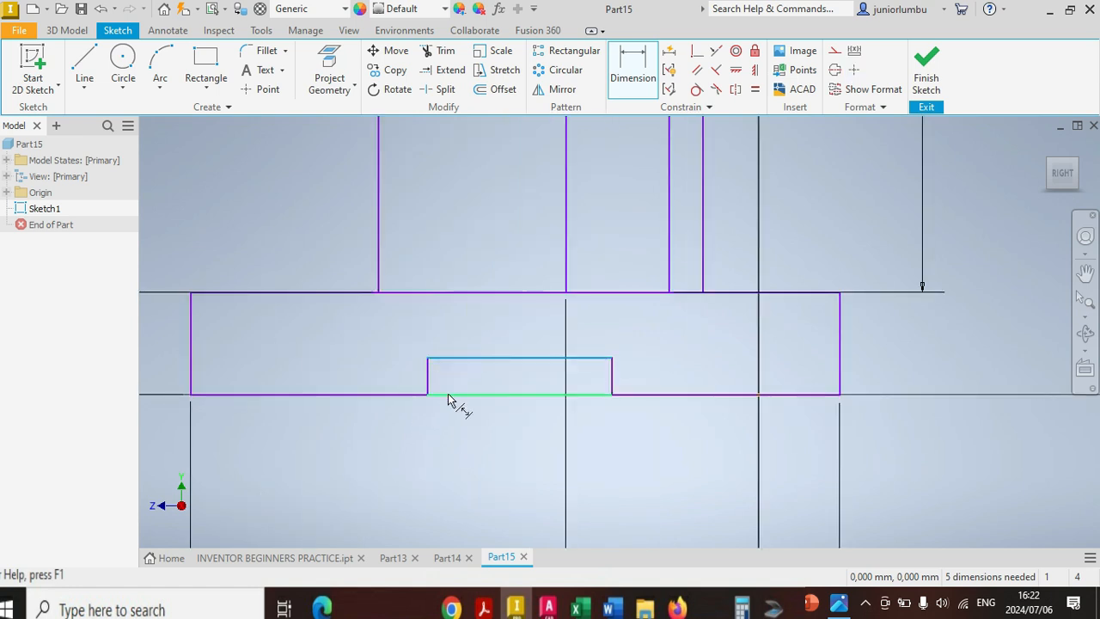
left_click(447, 394)
left_click(388, 451)
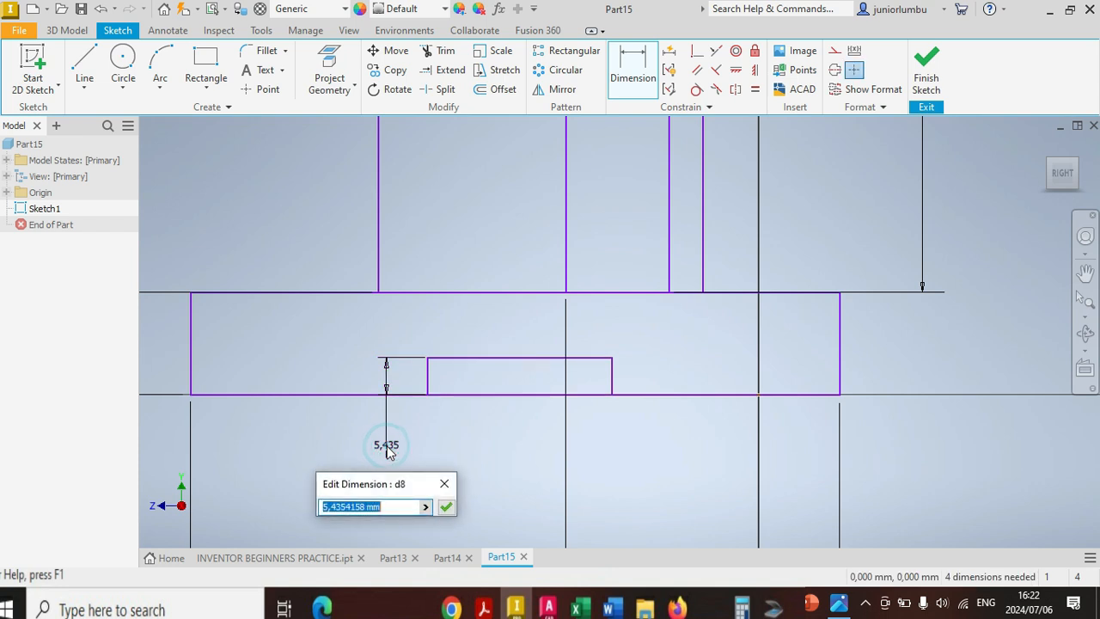
type("3")
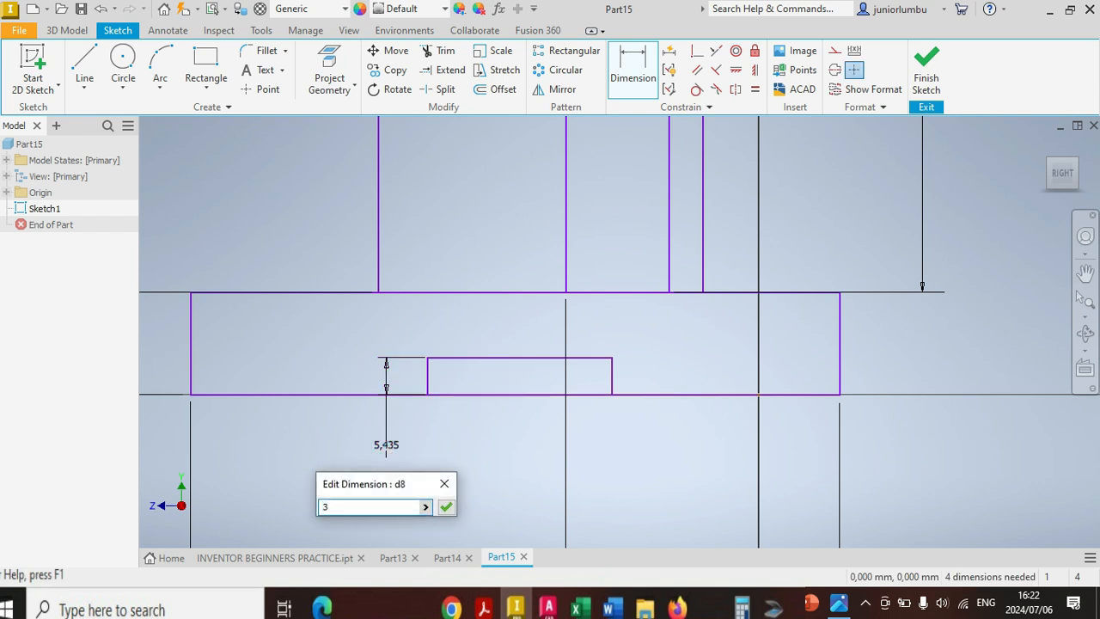
key("Return")
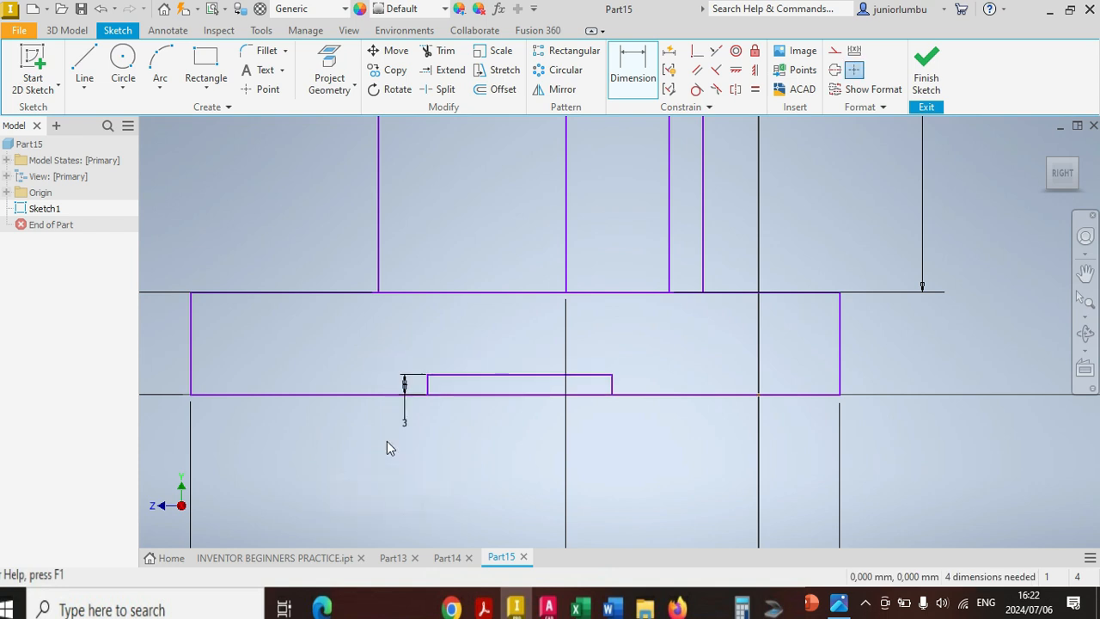
Step: Dimension the small bottom rectangle's width as 15 mm
left_click(450, 379)
left_click(448, 458)
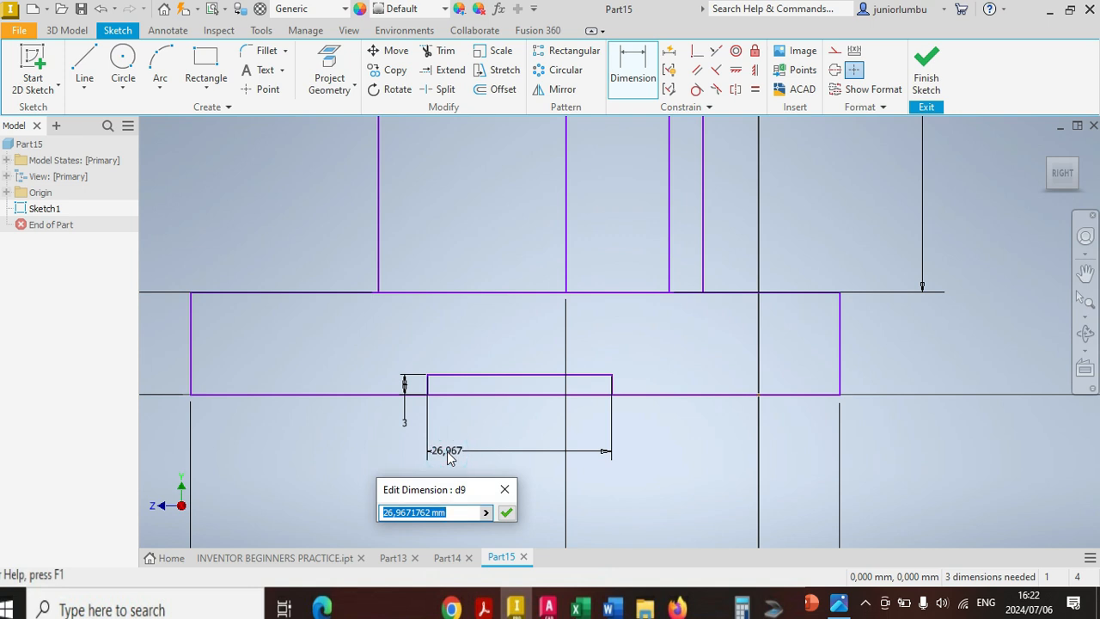
type("15")
key("Return")
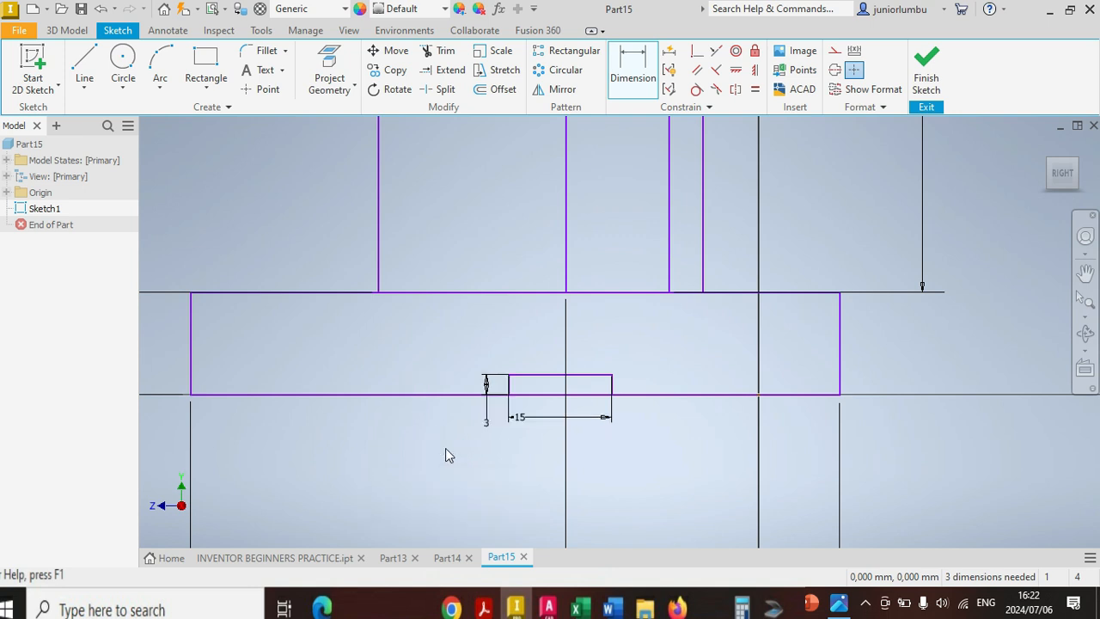
Step: Dimension the horizontal distance from the base's left end to the small bottom rectangle's left edge as 40 mm
scroll(459, 435, "down", 5)
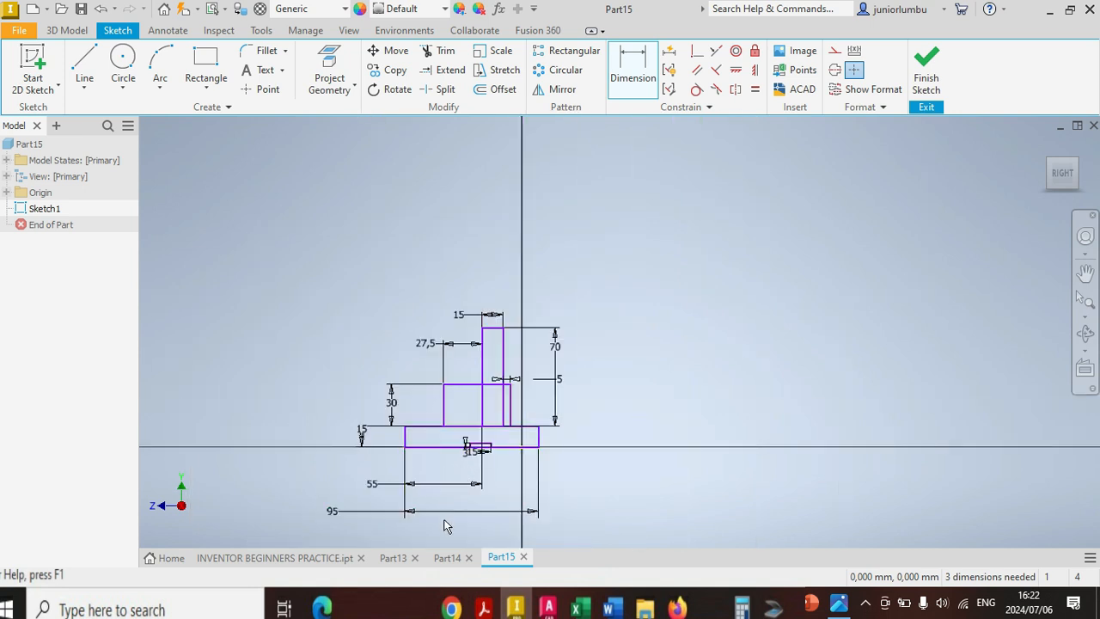
scroll(445, 522, "up", 2)
scroll(474, 439, "up", 2)
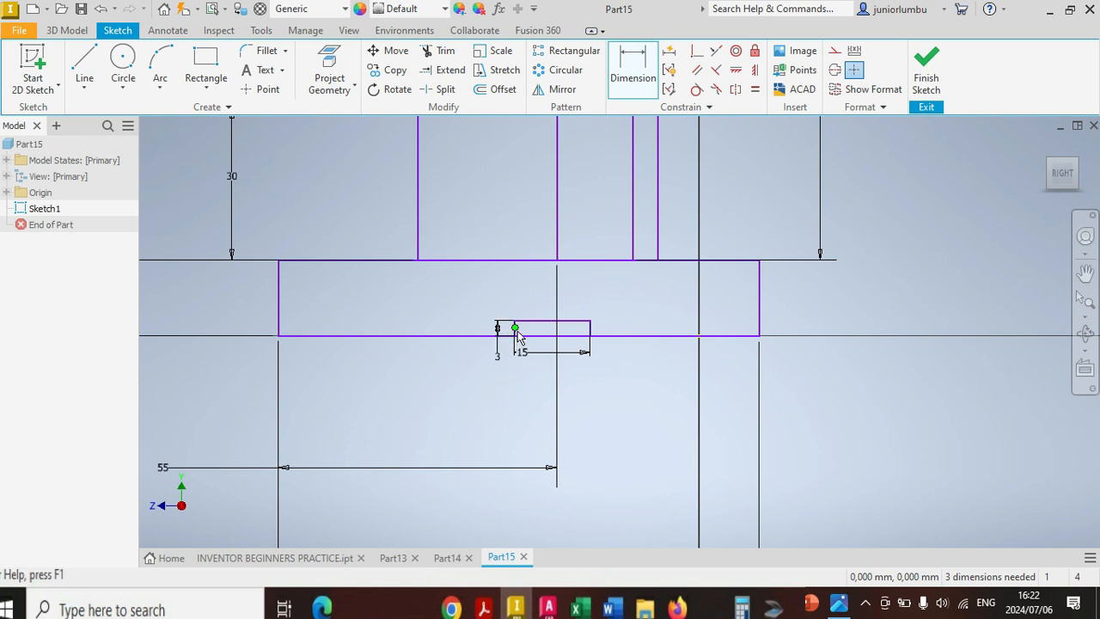
scroll(513, 333, "up", 3)
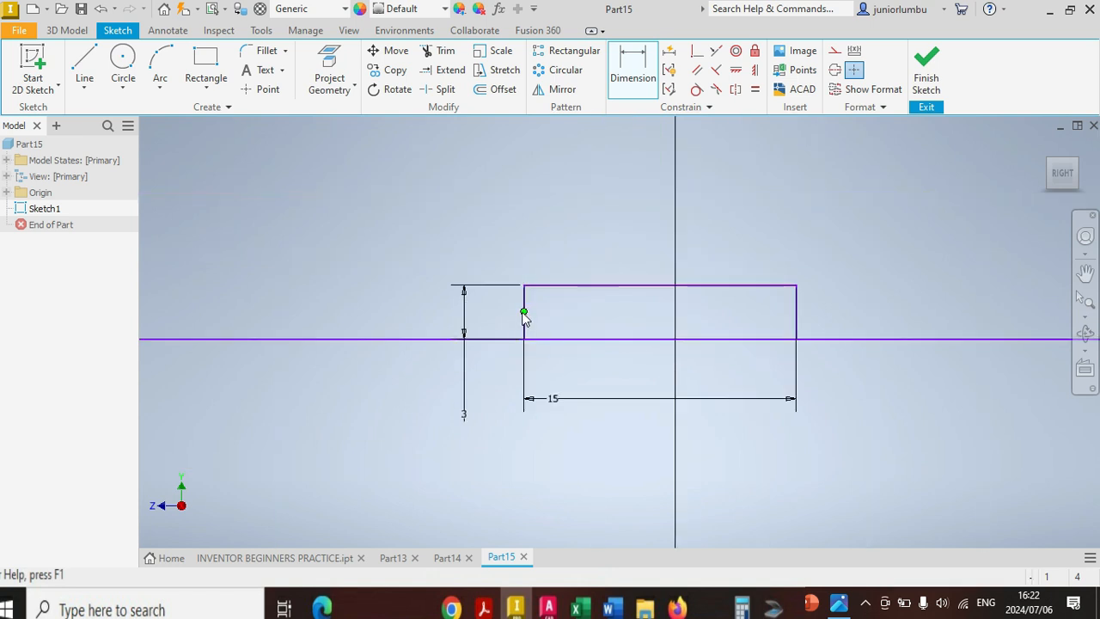
left_click(524, 312)
scroll(494, 373, "down", 3)
left_click(327, 320)
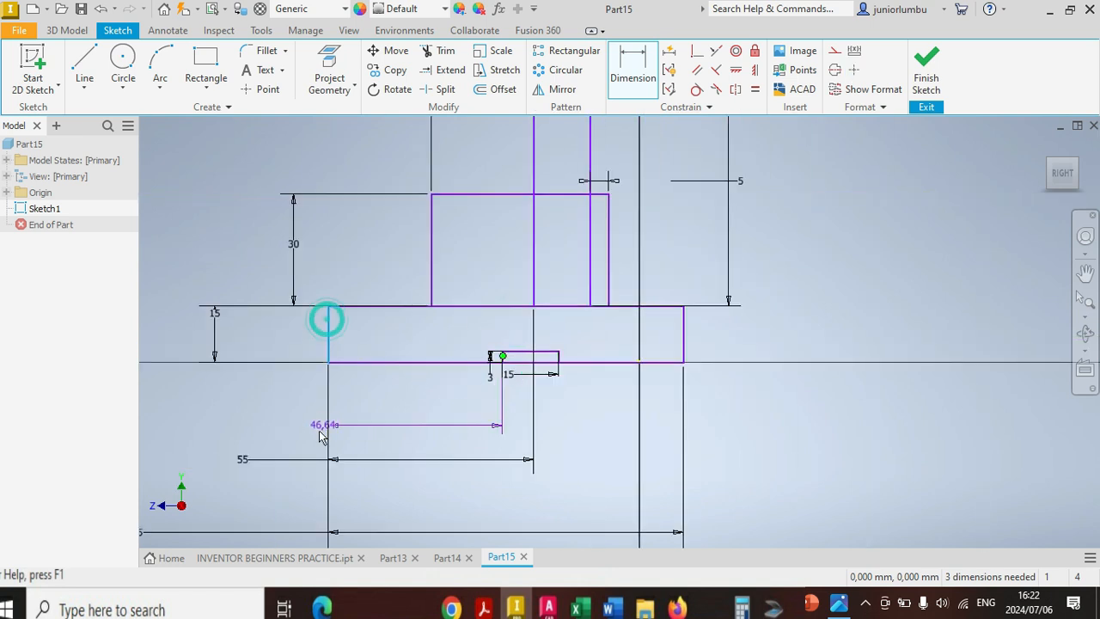
left_click(278, 431)
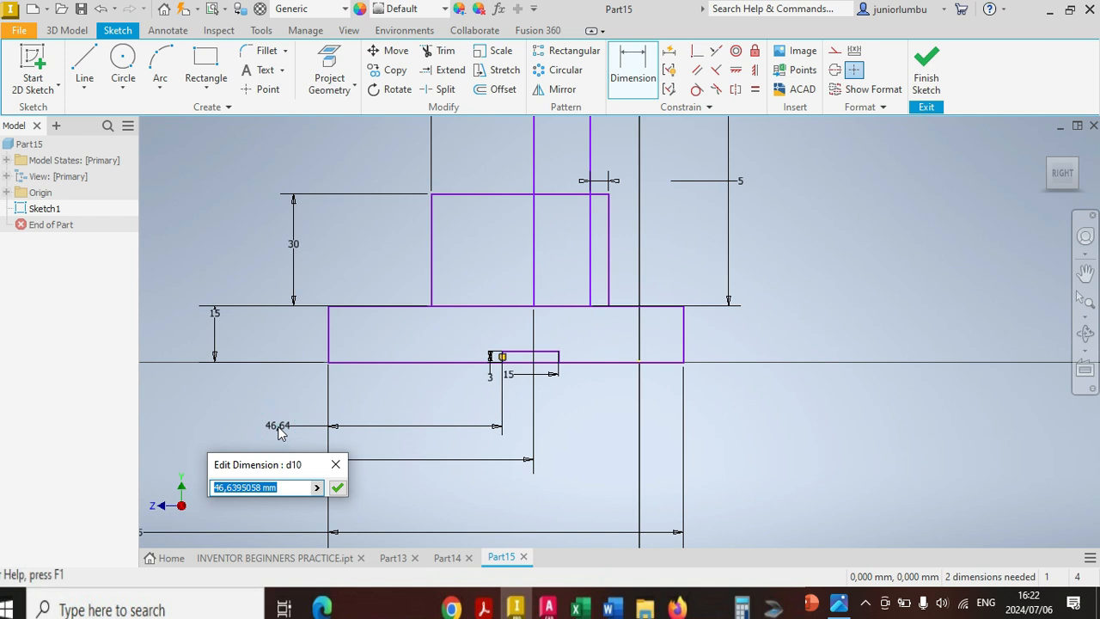
type("4")
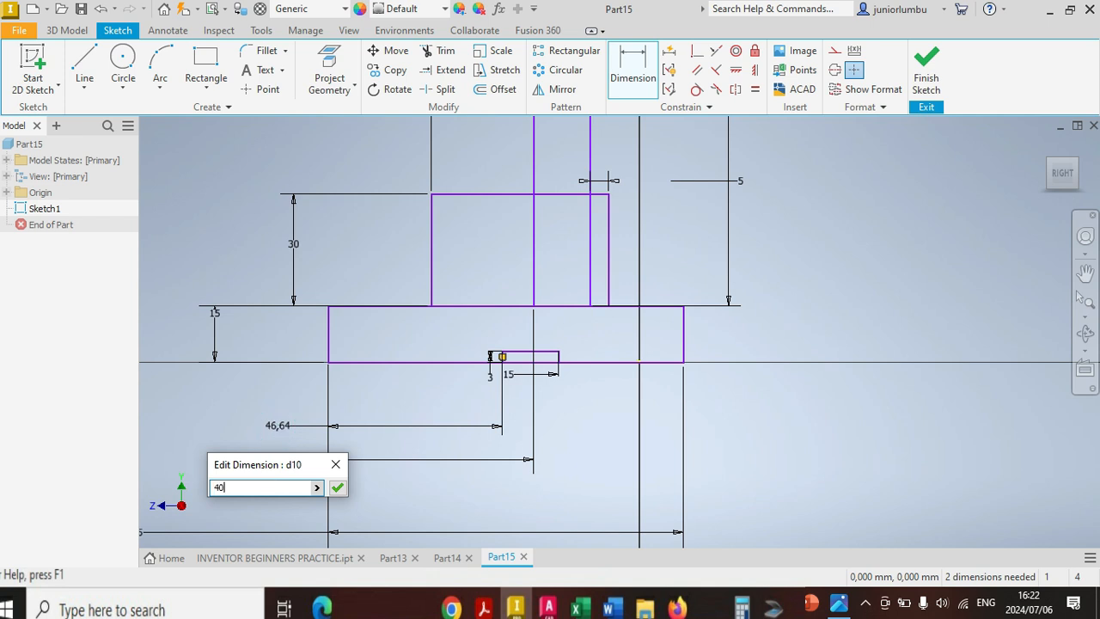
type("0")
key("Return")
Step: Sketch a narrow vertical rectangle about 8 mm wide that crosses the wide block and base and extends beyond the profile above and below
scroll(411, 469, "down", 2)
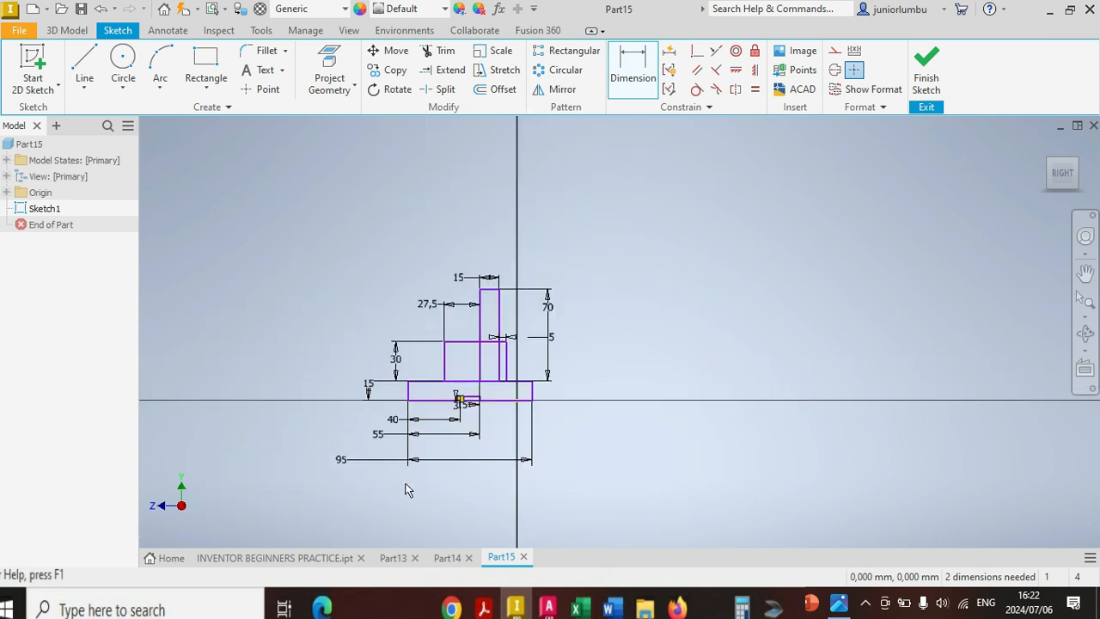
scroll(550, 319, "down", 2)
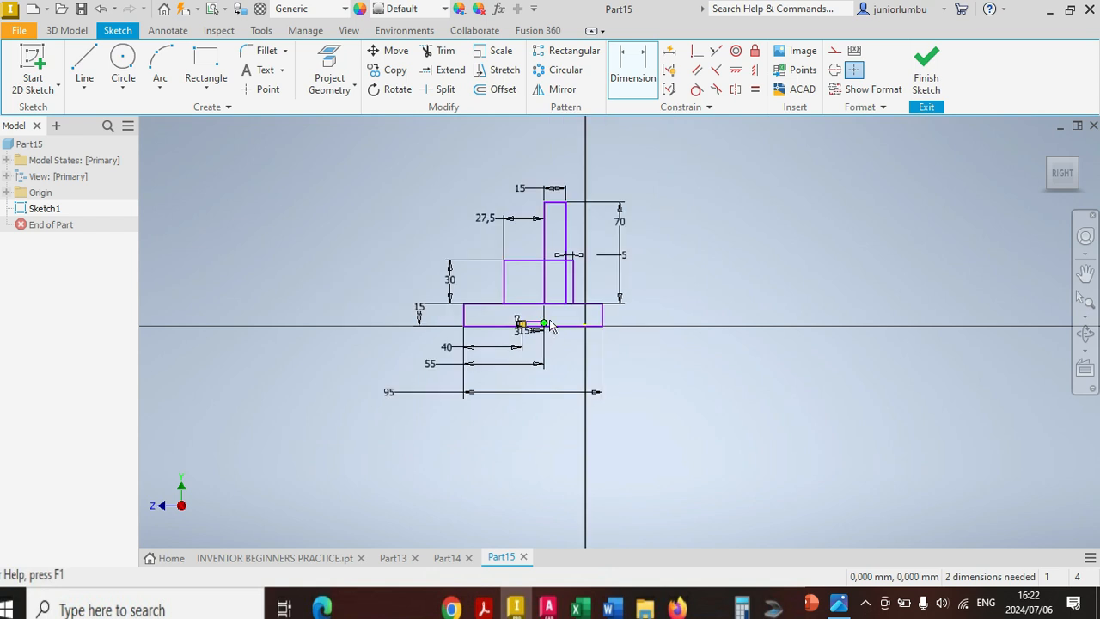
scroll(560, 226, "up", 2)
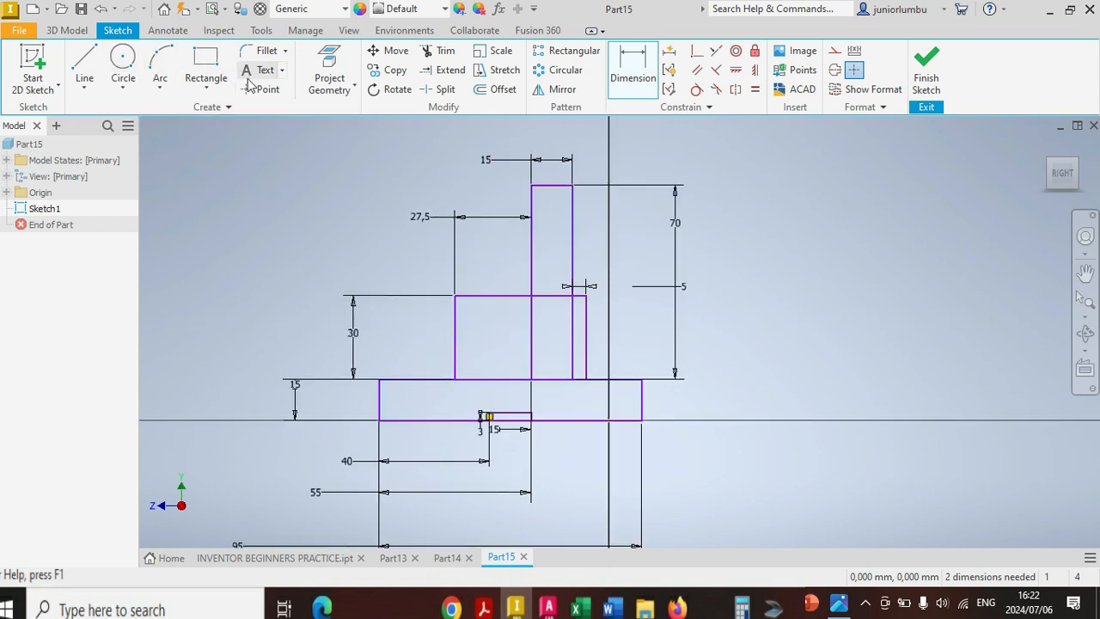
left_click(200, 62)
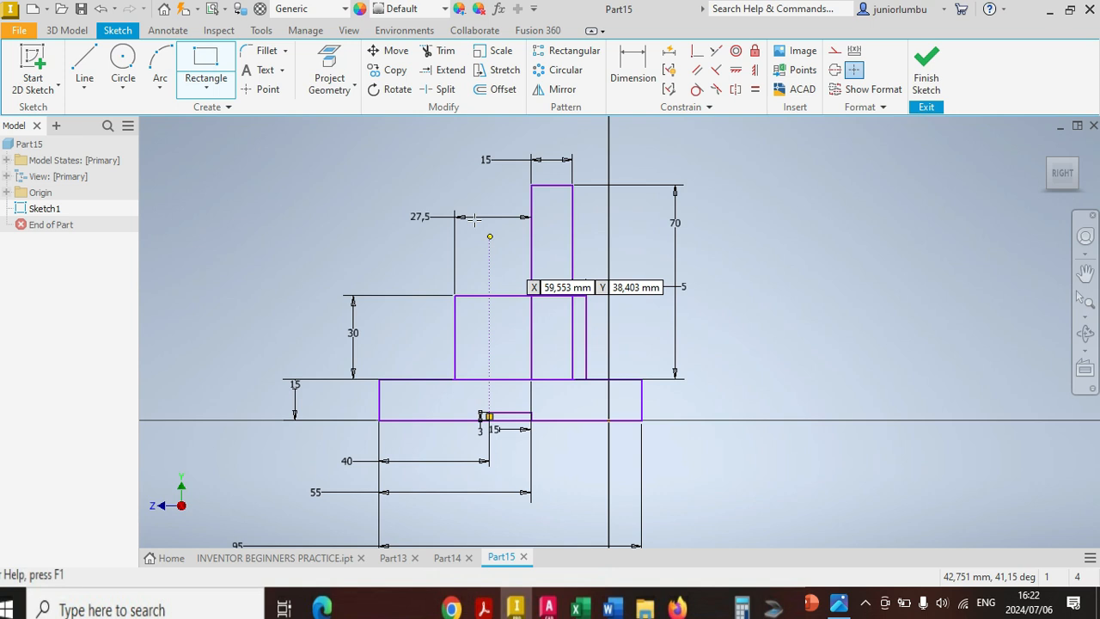
left_click(471, 129)
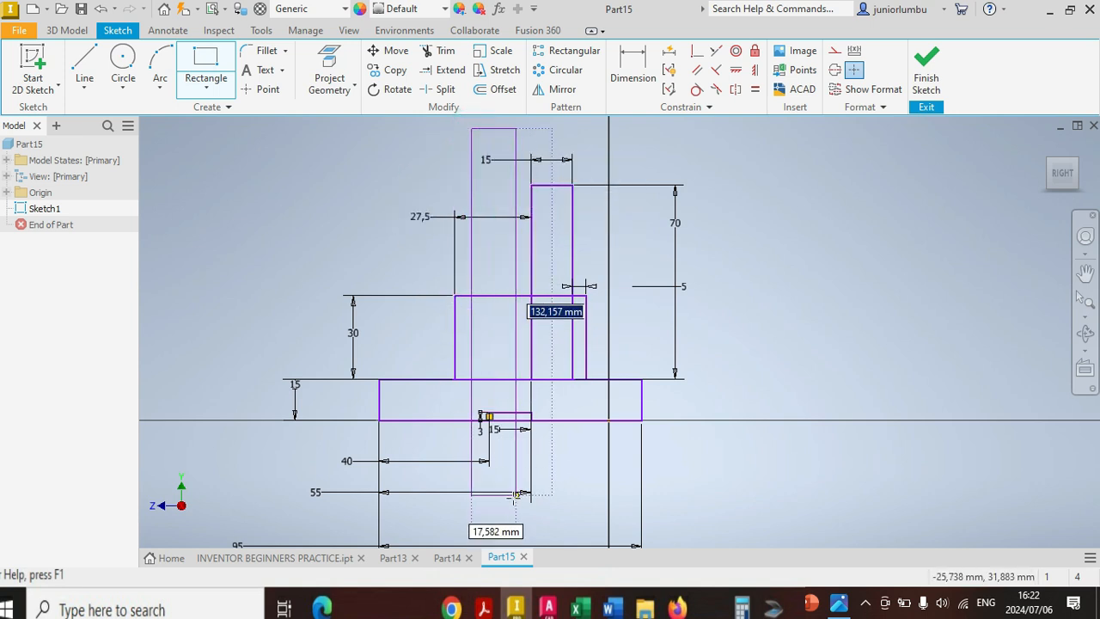
left_click(495, 513)
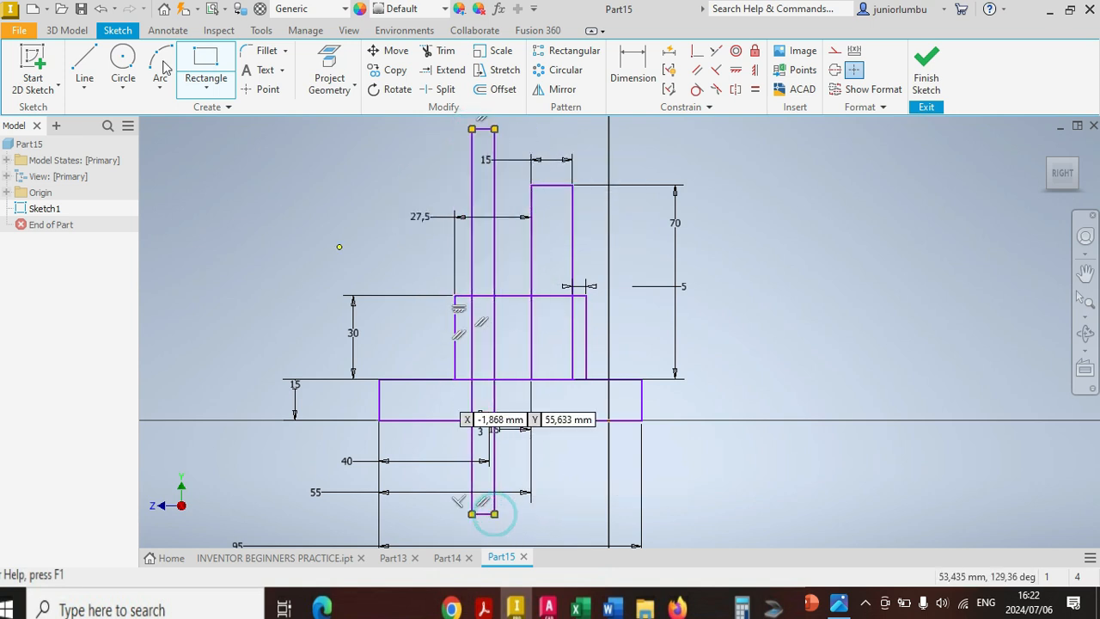
Step: Draw a vertical line about 207 mm long near the narrow rectangle's right edge, extending past both of its ends
scroll(331, 302, "down", 3)
key("l")
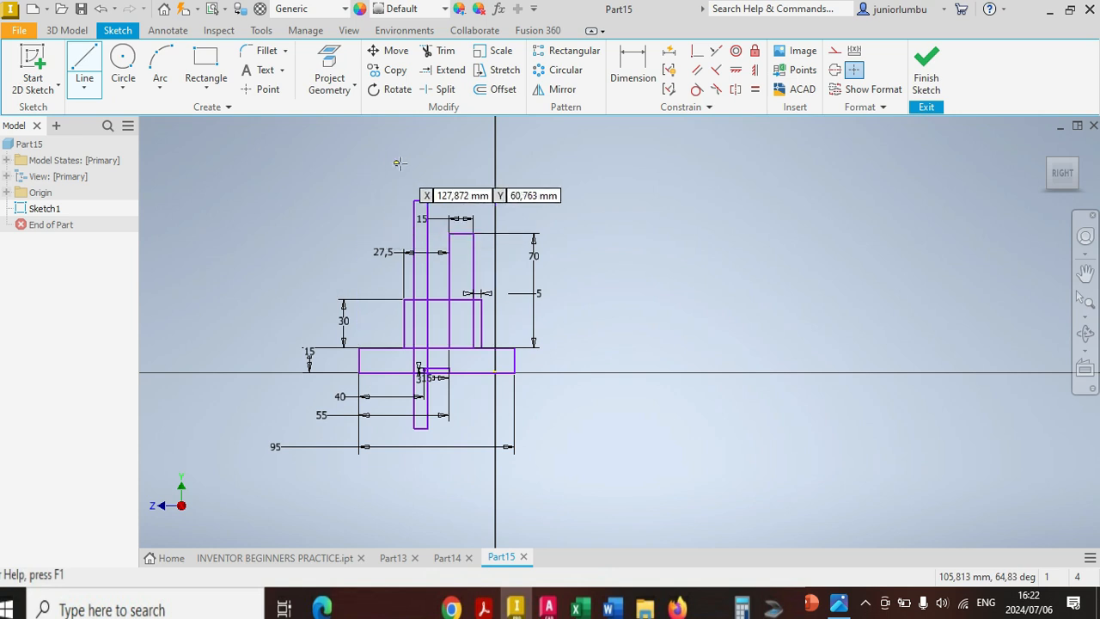
left_click(424, 155)
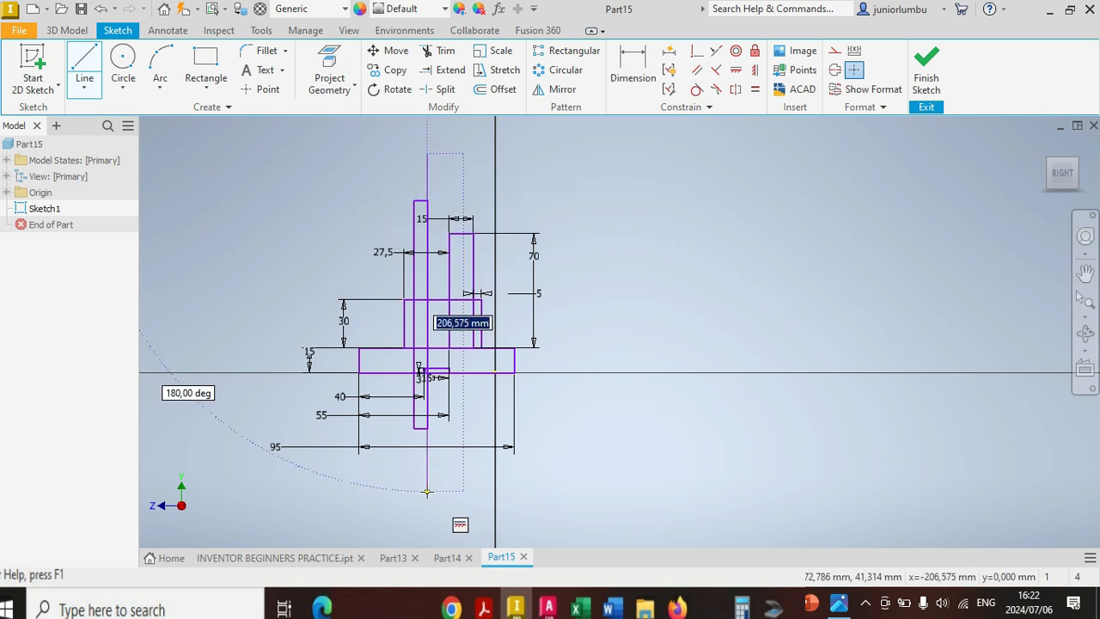
left_click(427, 489)
Step: Dimension the horizontal distance between the narrow rectangle's left edge and the long vertical line as 5 mm
left_click(633, 69)
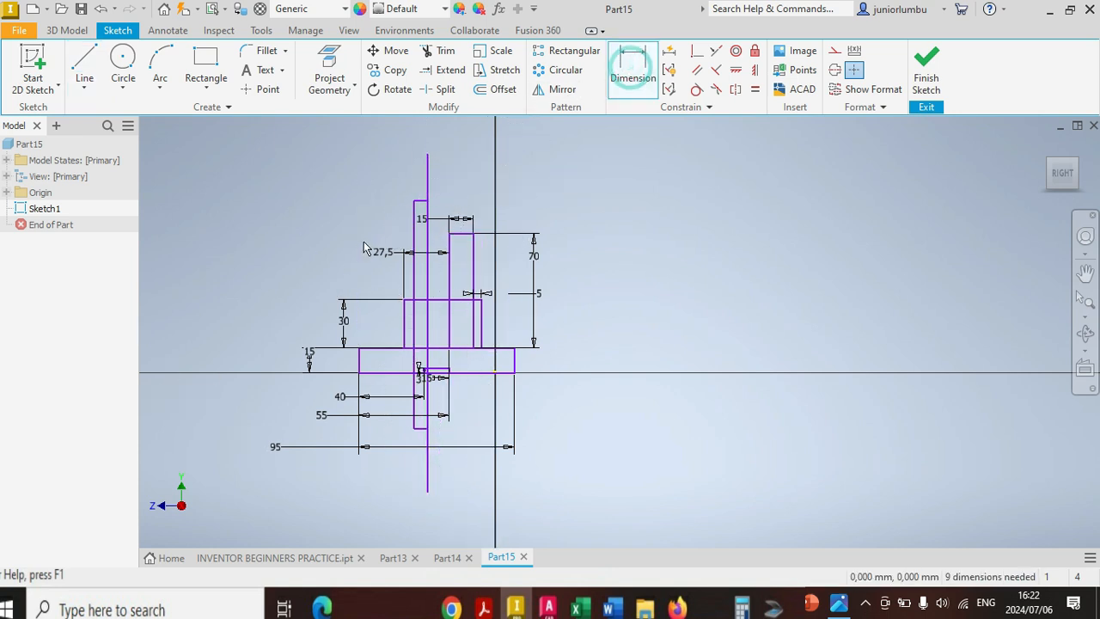
scroll(361, 243, "up", 3)
left_click(463, 203)
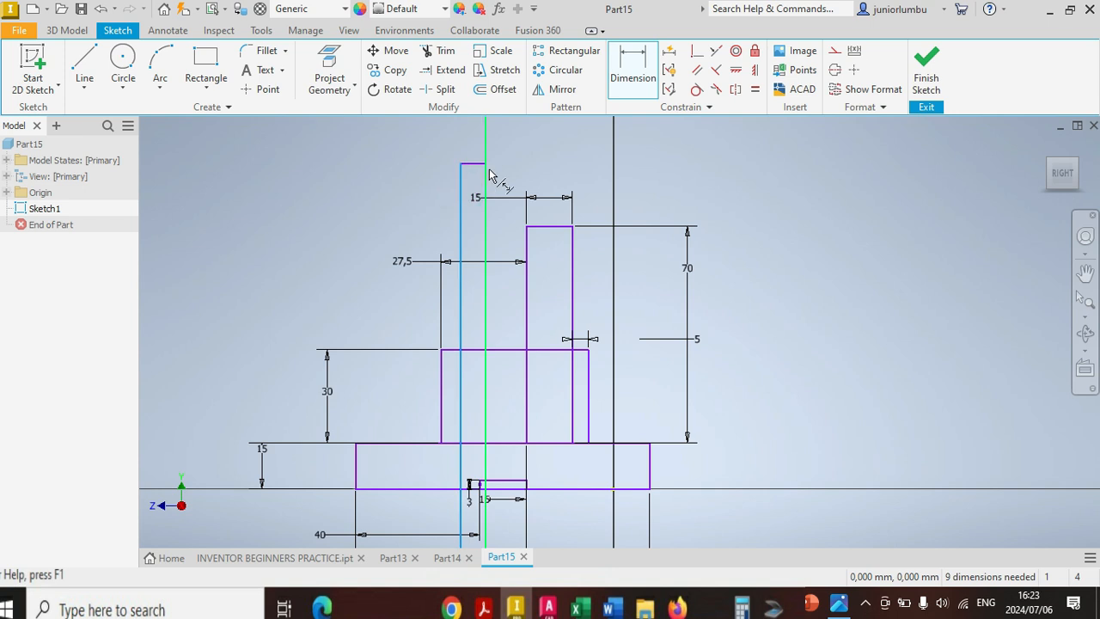
left_click(487, 176)
left_click(379, 171)
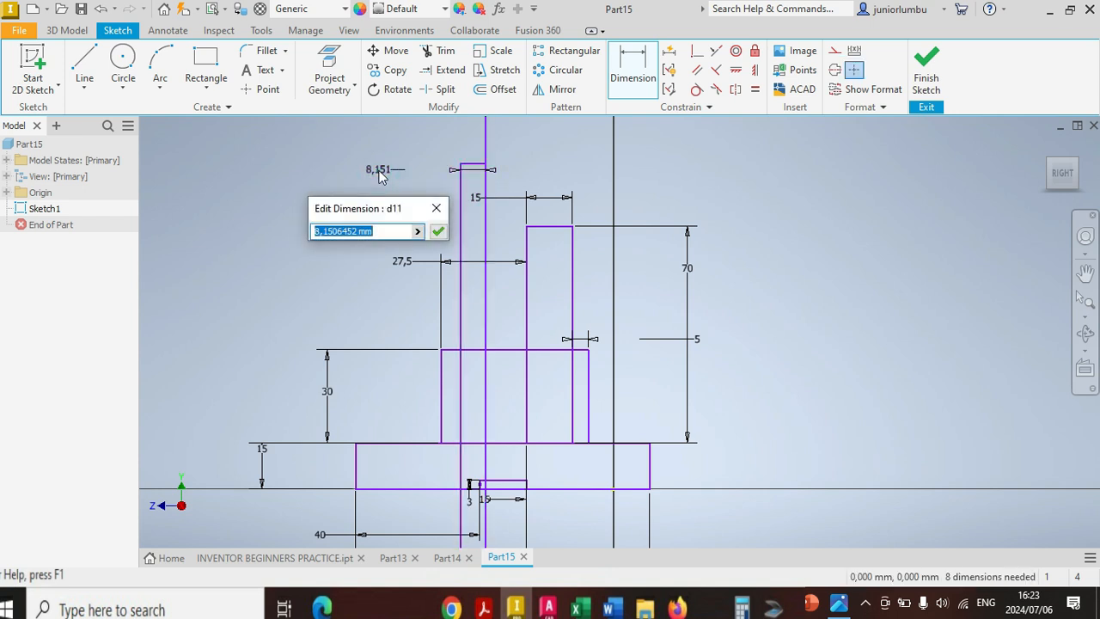
type("5")
key("Return")
Step: Make the long vertical line collinear with the narrow rectangle's right edge
scroll(477, 206, "down", 2)
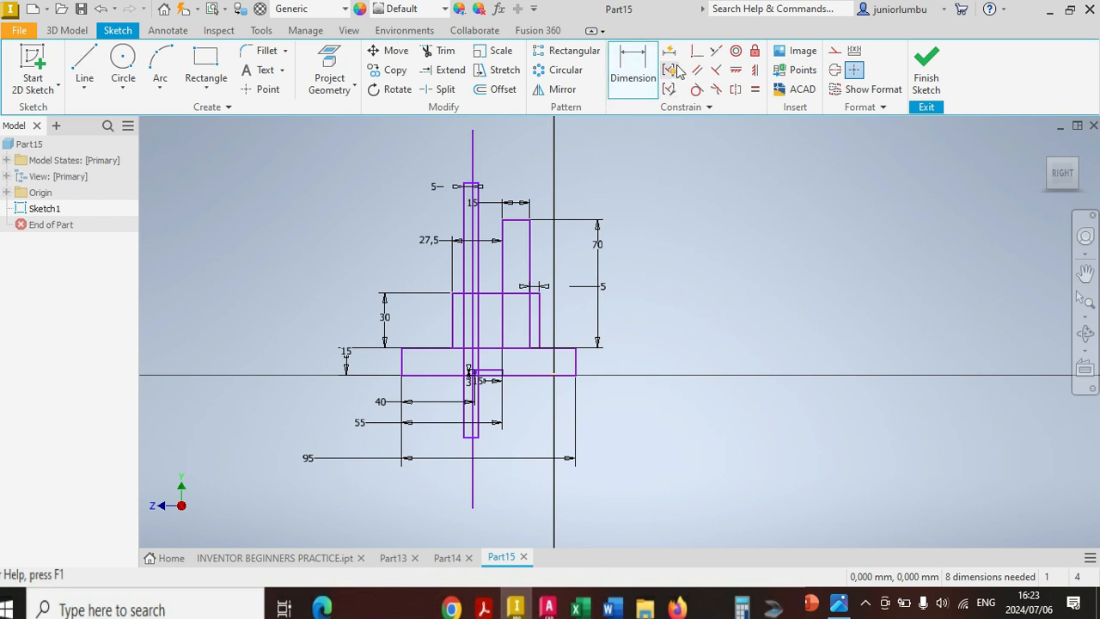
left_click(712, 51)
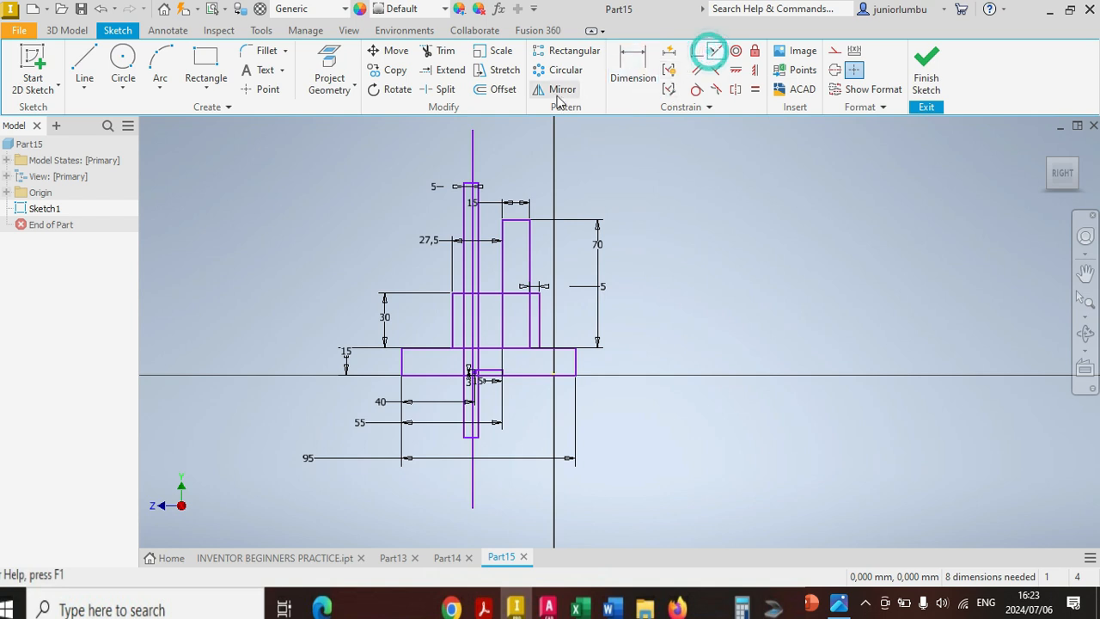
left_click(473, 163)
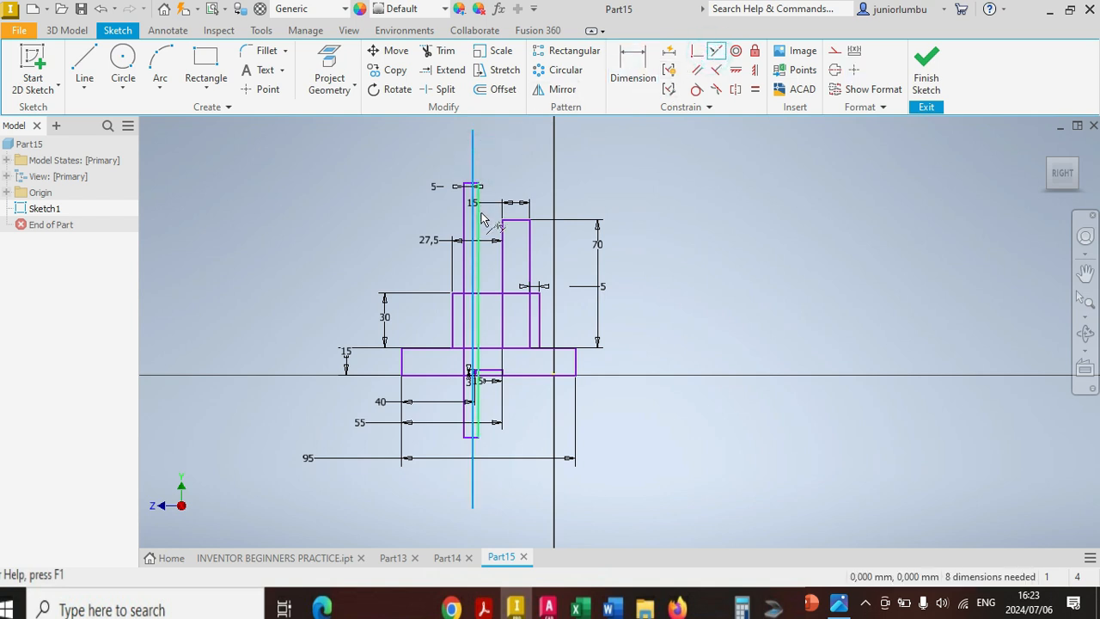
left_click(479, 217)
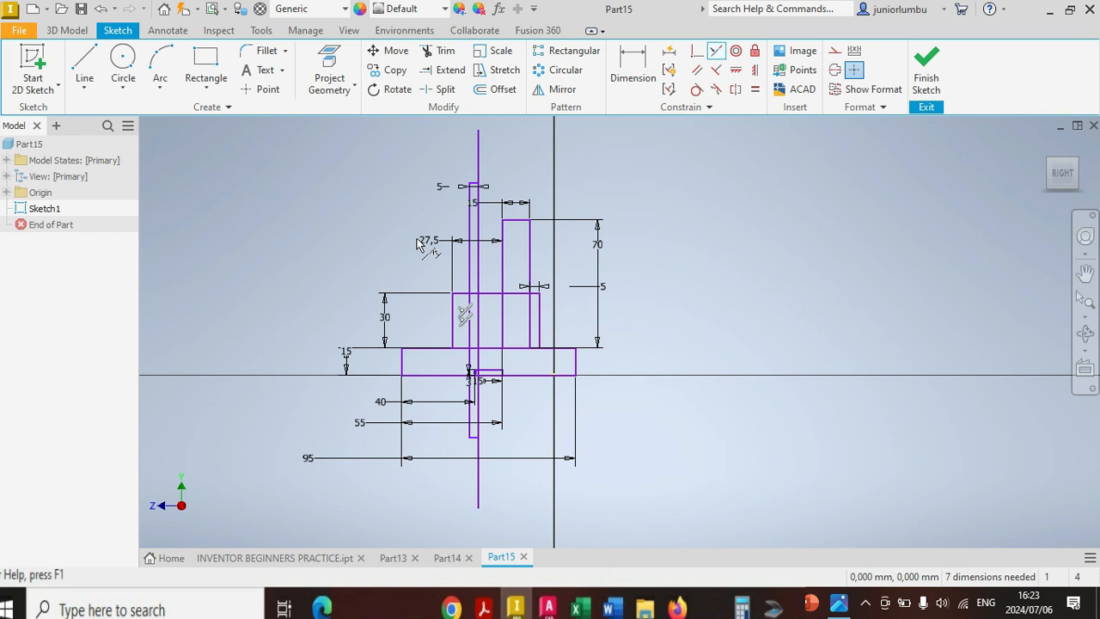
Step: Dimension the horizontal distance between the long vertical line and the tall column's left edge as 15 mm
left_click(630, 74)
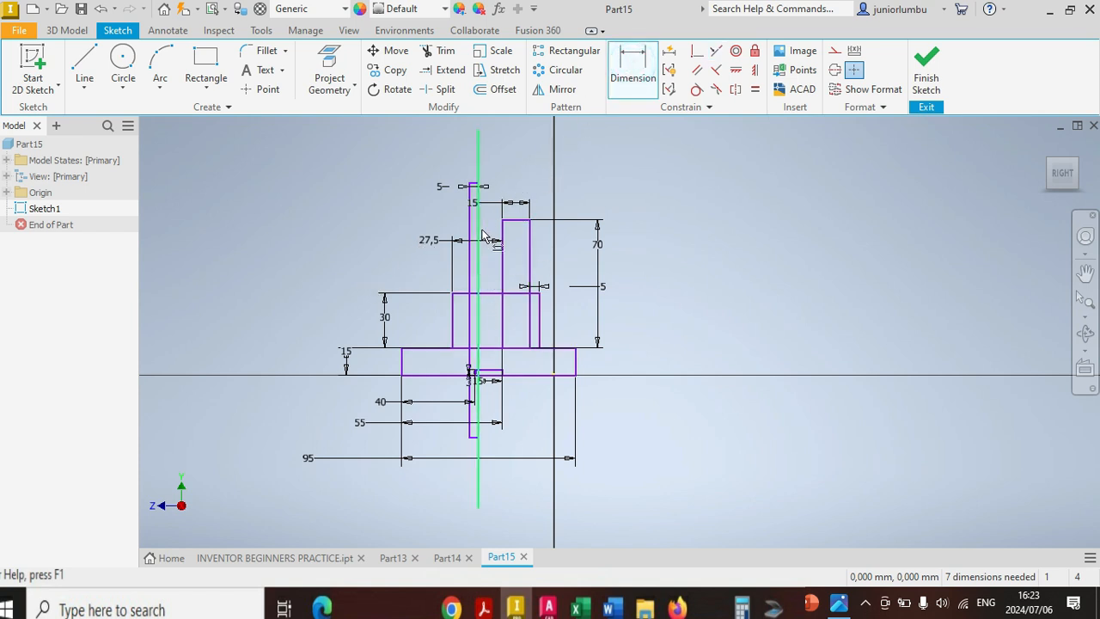
left_click(479, 157)
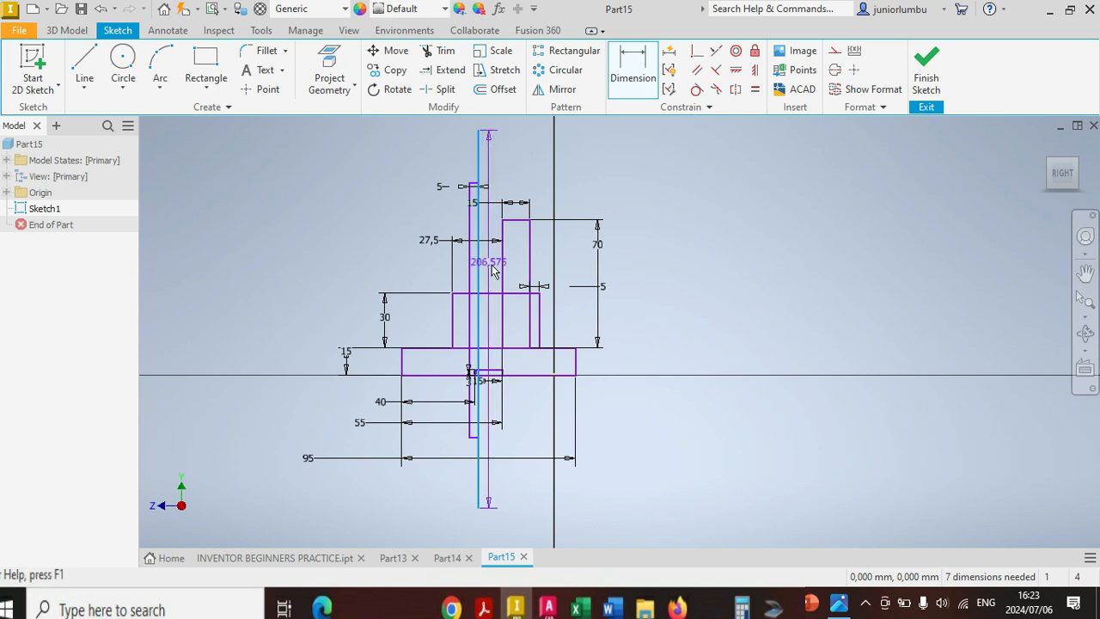
left_click(504, 254)
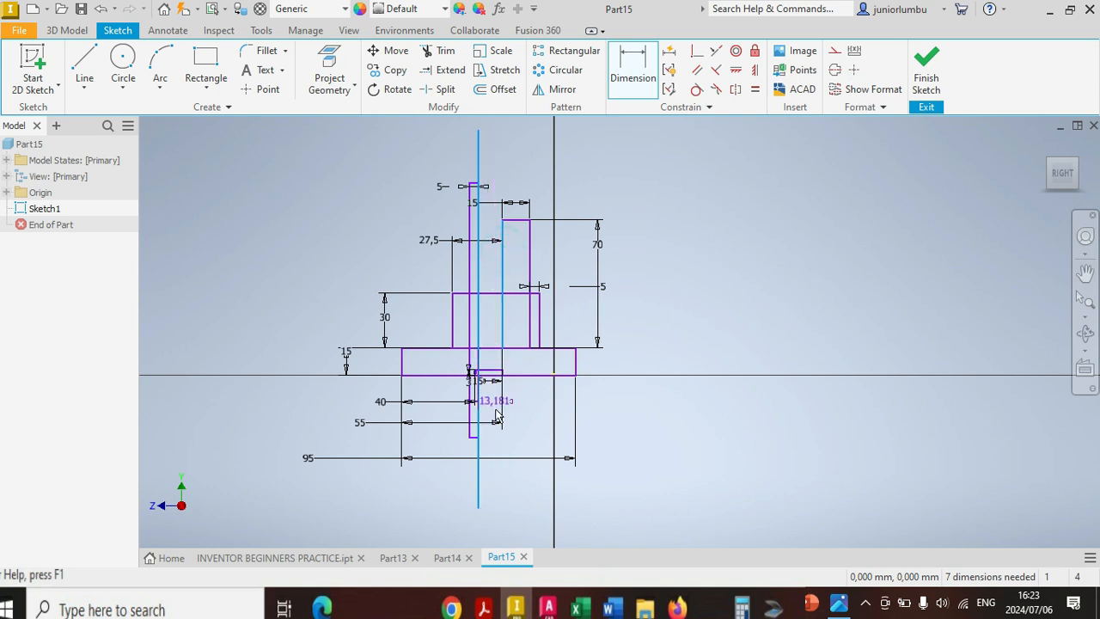
left_click(509, 487)
type("1")
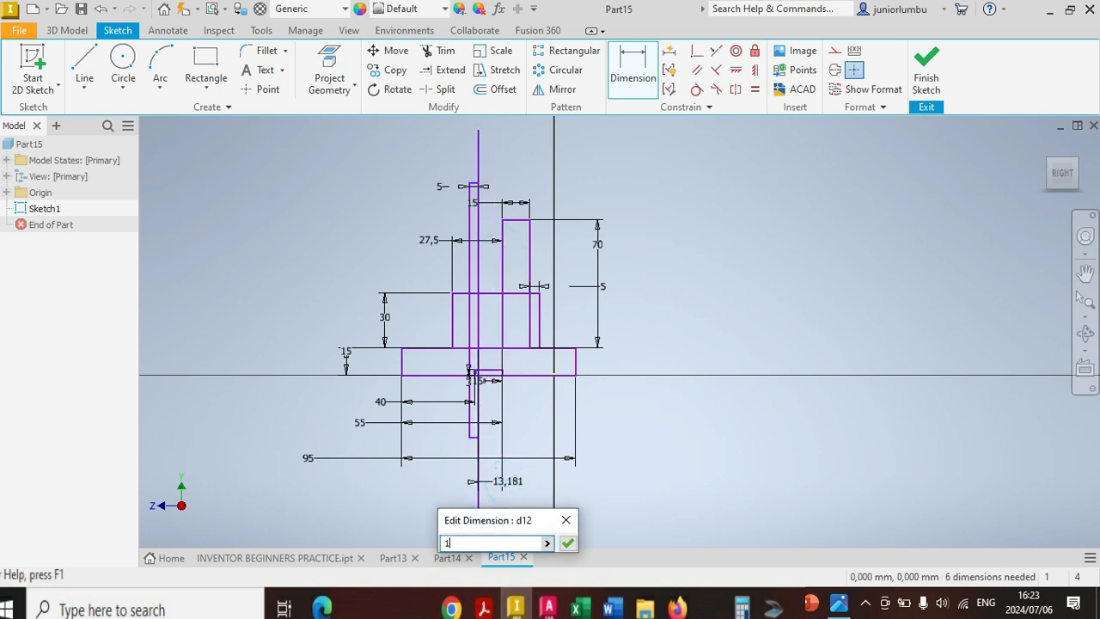
type("5")
key("Return")
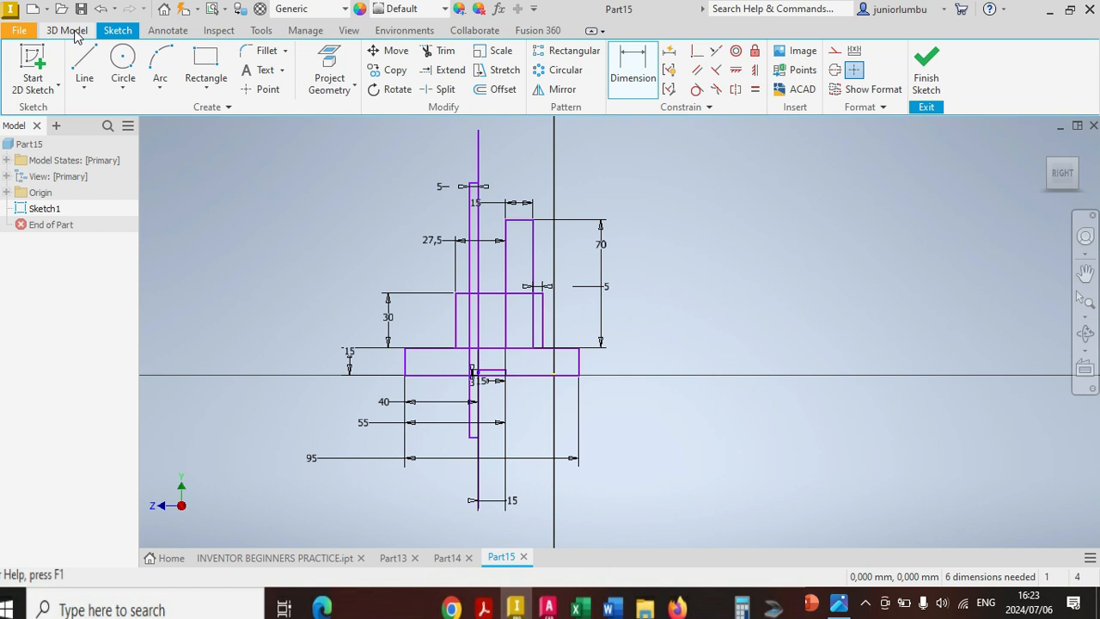
Step: Draw a wide horizontal rectangle across the upper part of the tall column, extending well past both of its sides
left_click(205, 57)
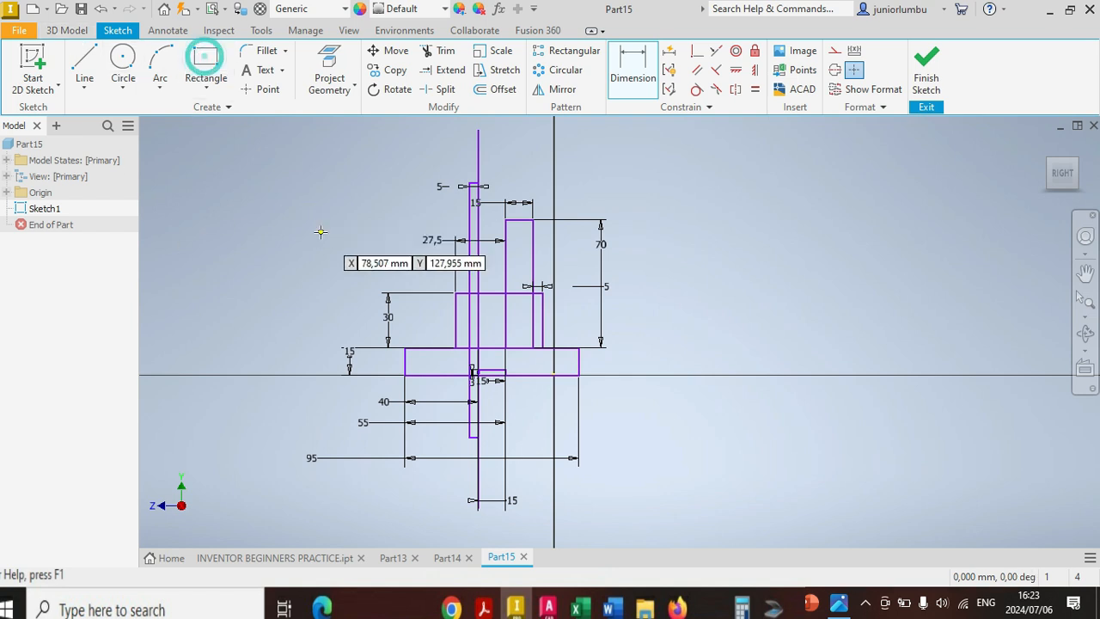
left_click(361, 202)
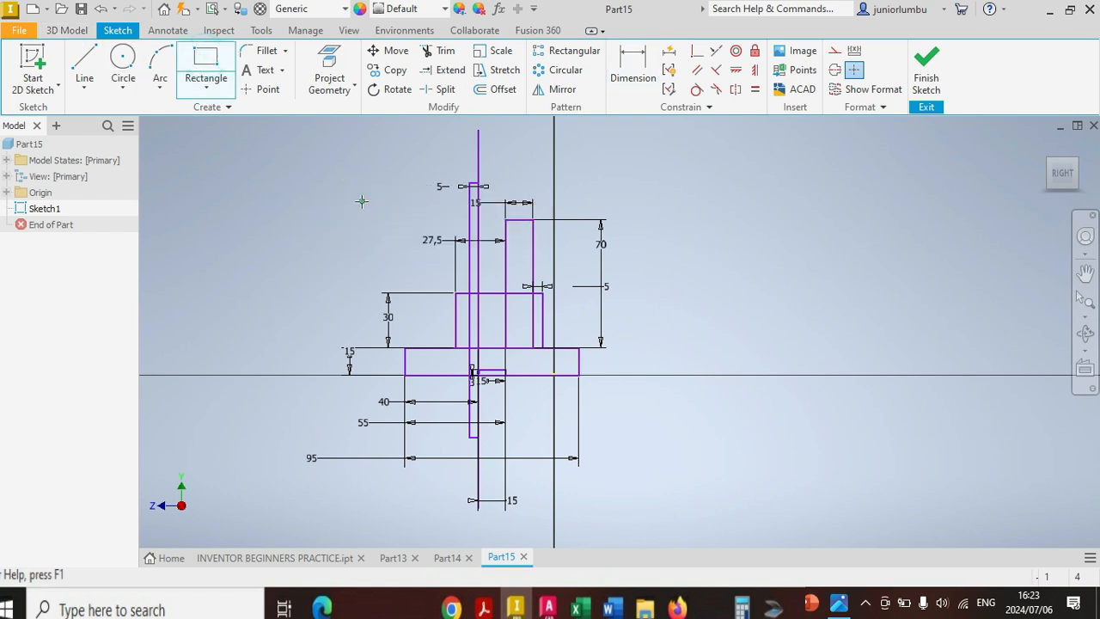
left_click(675, 273)
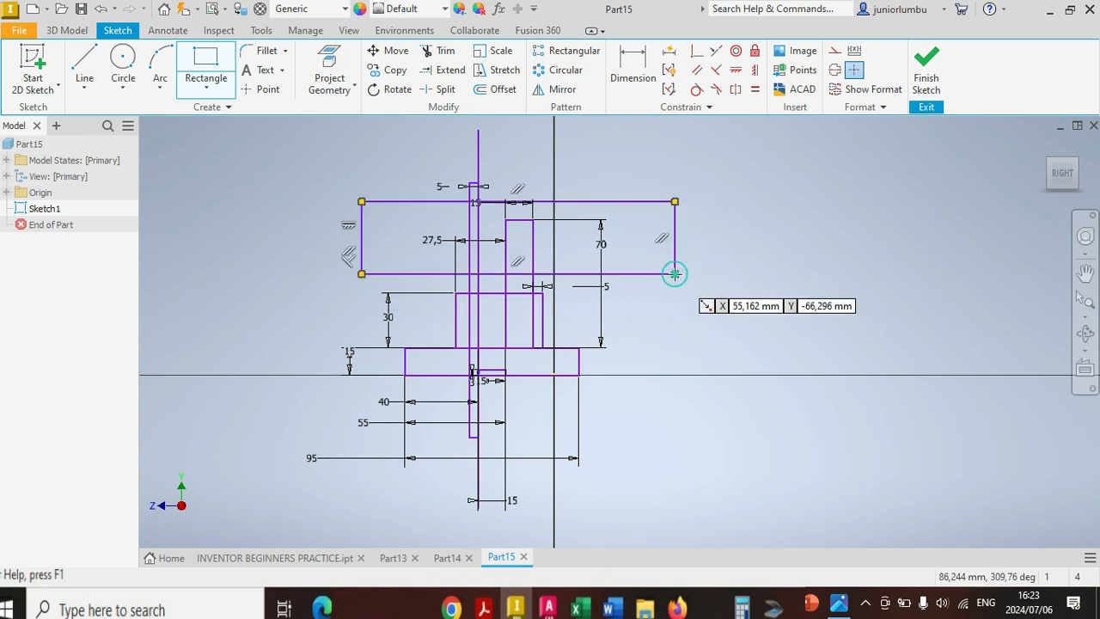
Step: Dimension the vertical distance between the tall column's top edge and the wide rectangle's lower edge as 30 mm
left_click(632, 67)
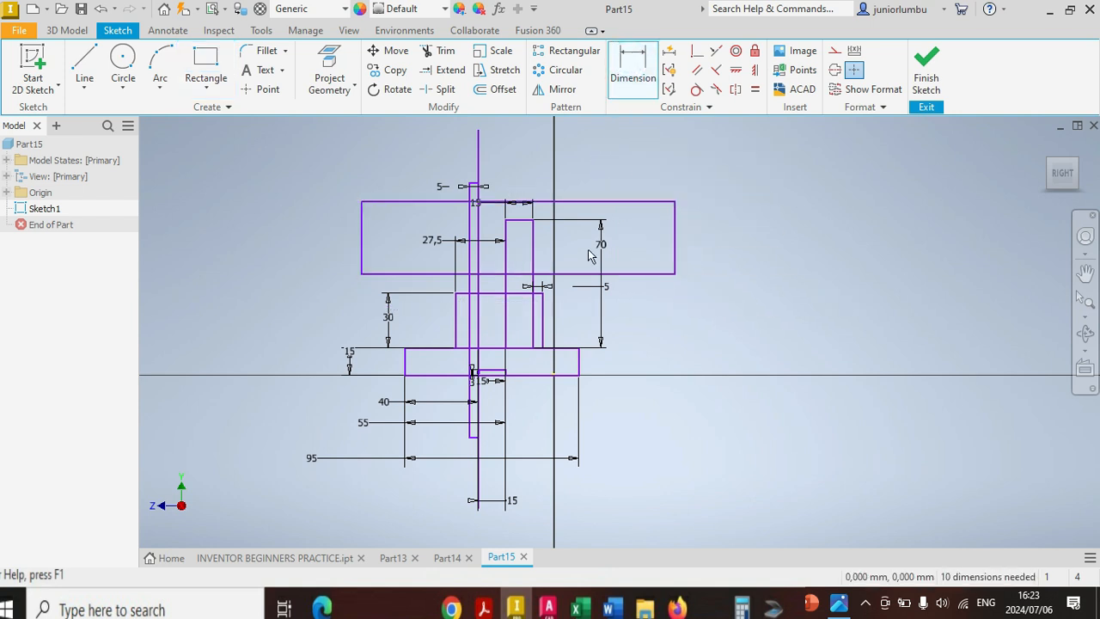
scroll(519, 226, "down", 3)
left_click(531, 220)
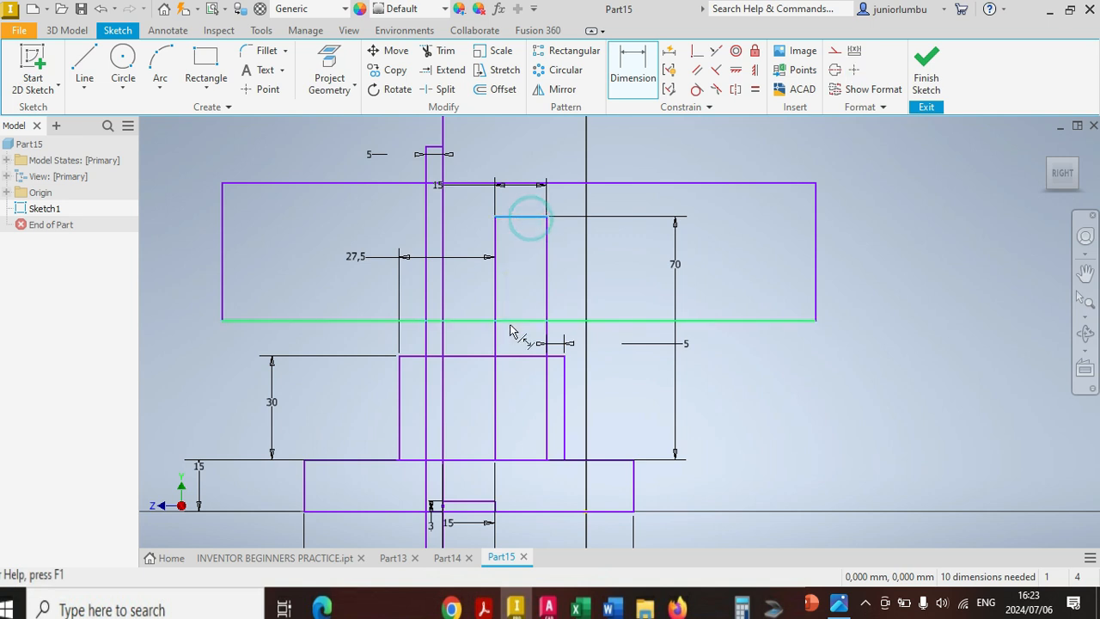
left_click(706, 323)
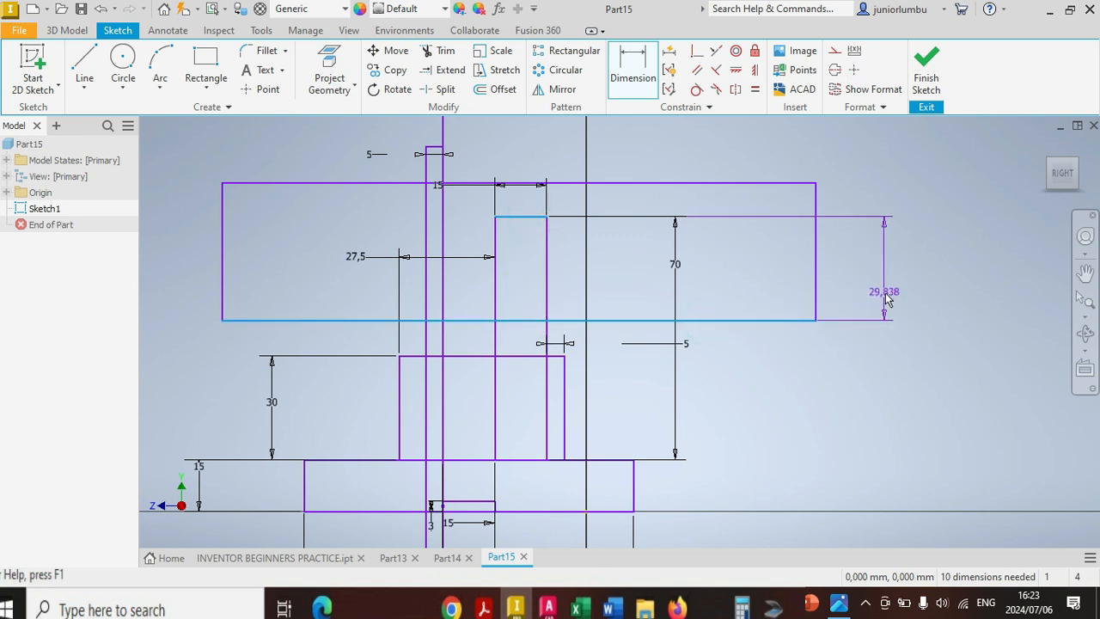
left_click(886, 295)
type("3")
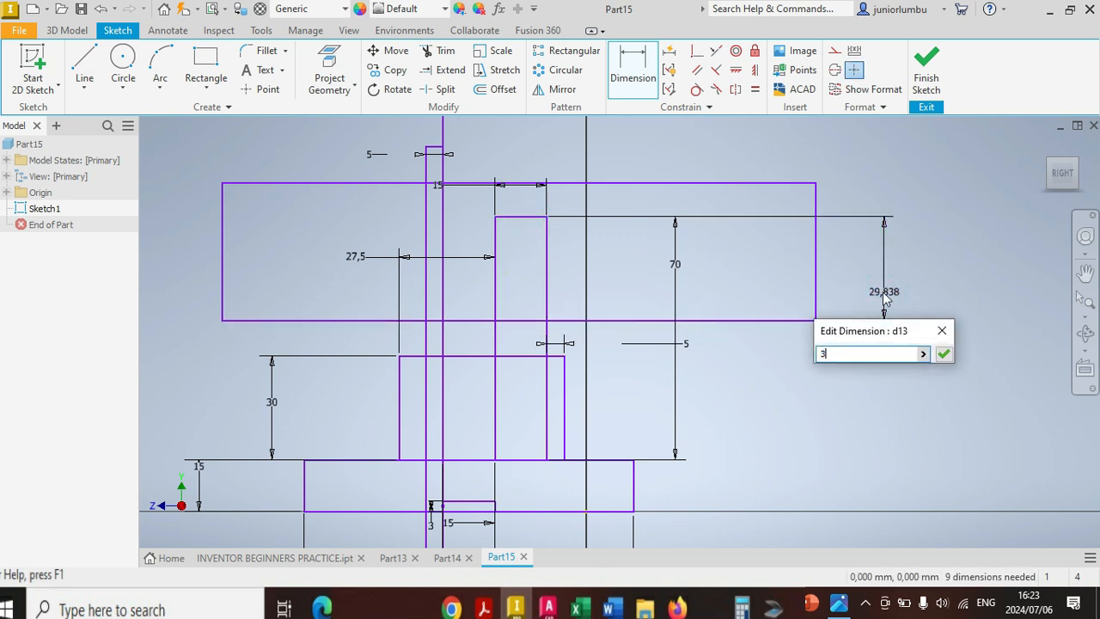
type("0")
key("Return")
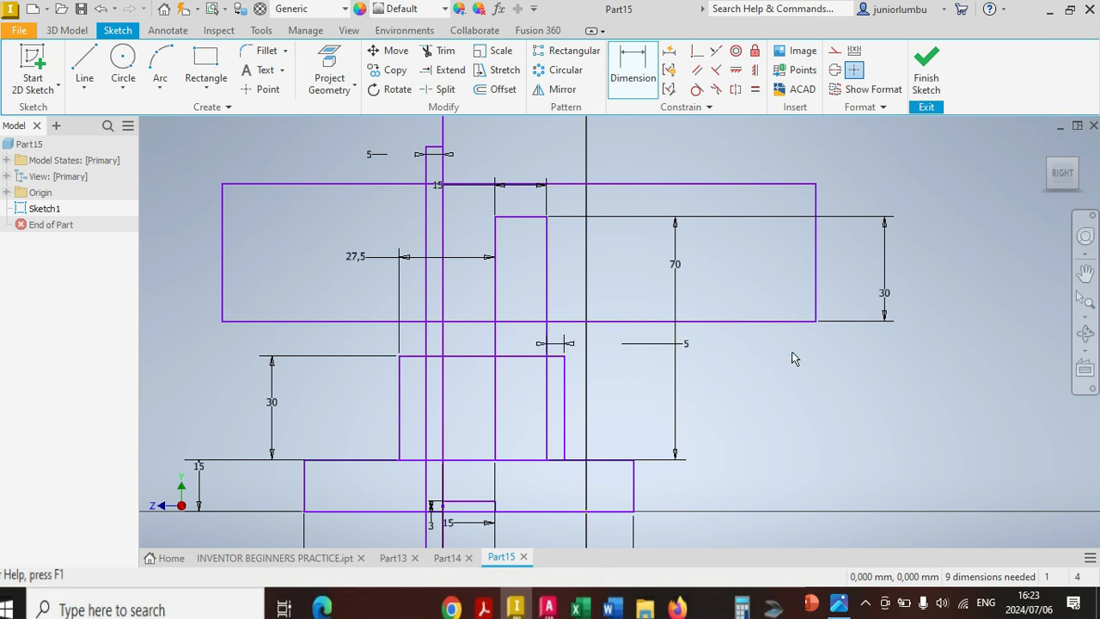
Step: Extrude the whole base rectangle, including its notch area, 40 mm symmetrically about the sketch plane
scroll(785, 352, "down", 3)
scroll(793, 375, "up", 2)
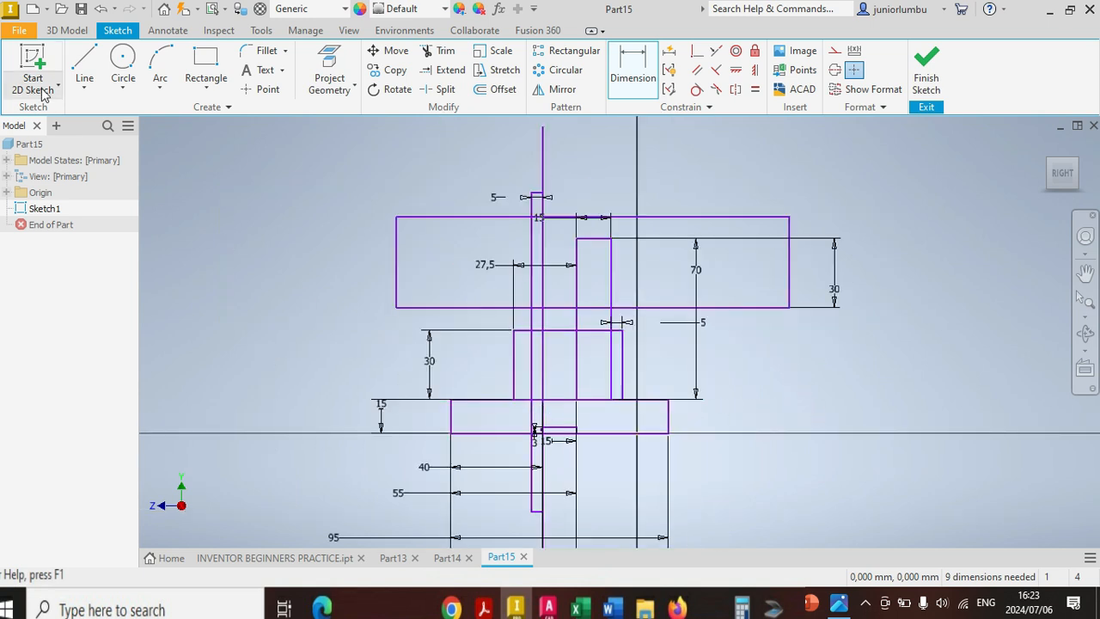
left_click(68, 31)
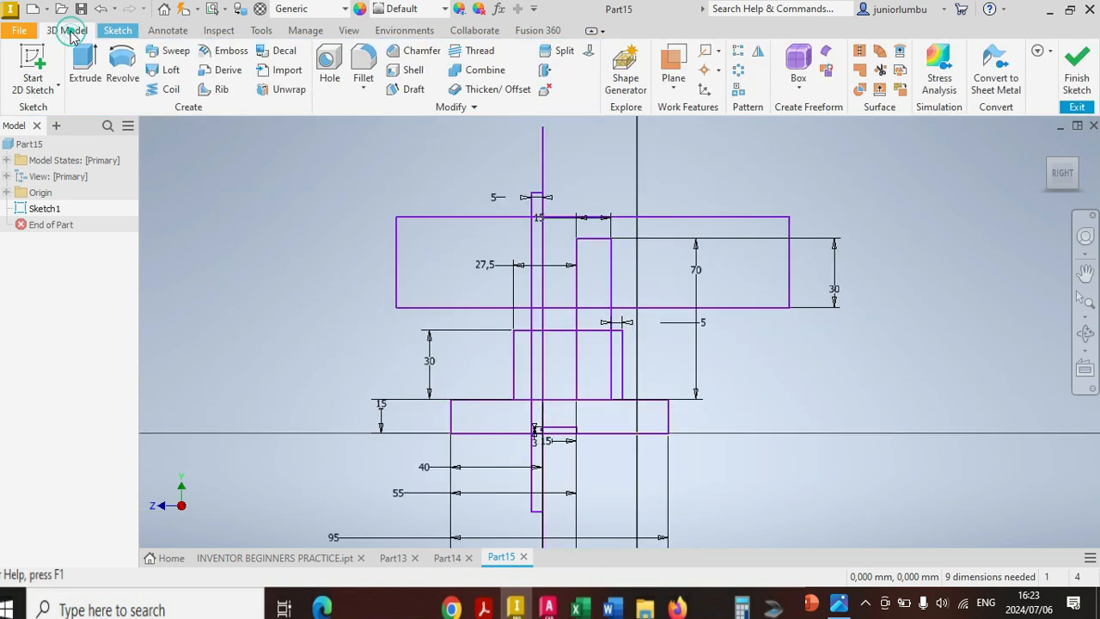
left_click(75, 79)
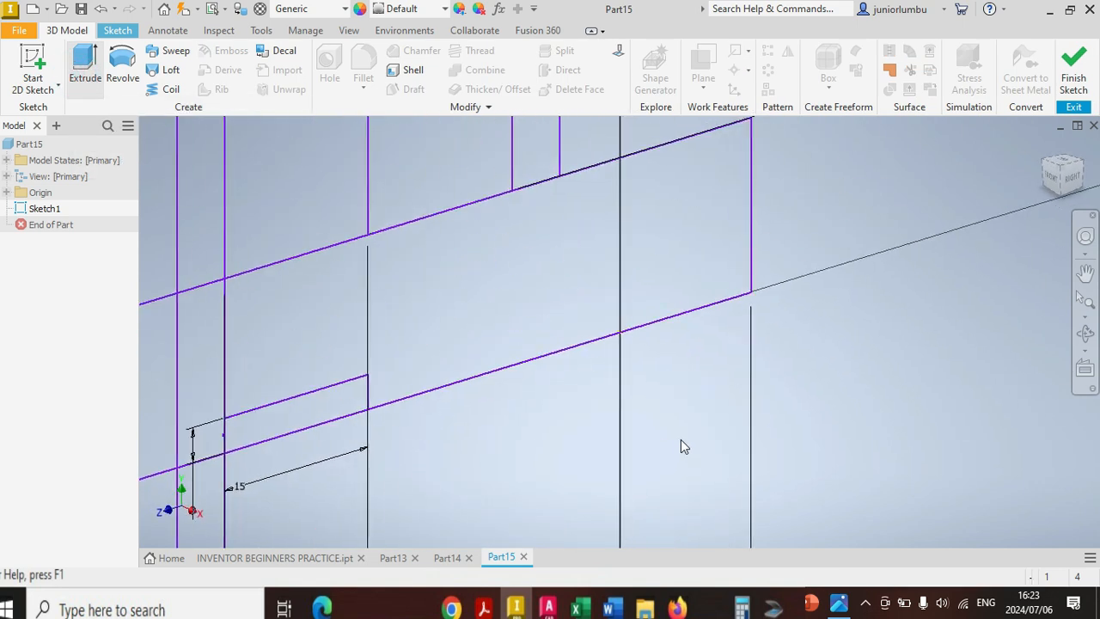
scroll(646, 421, "down", 6)
scroll(650, 440, "up", 3)
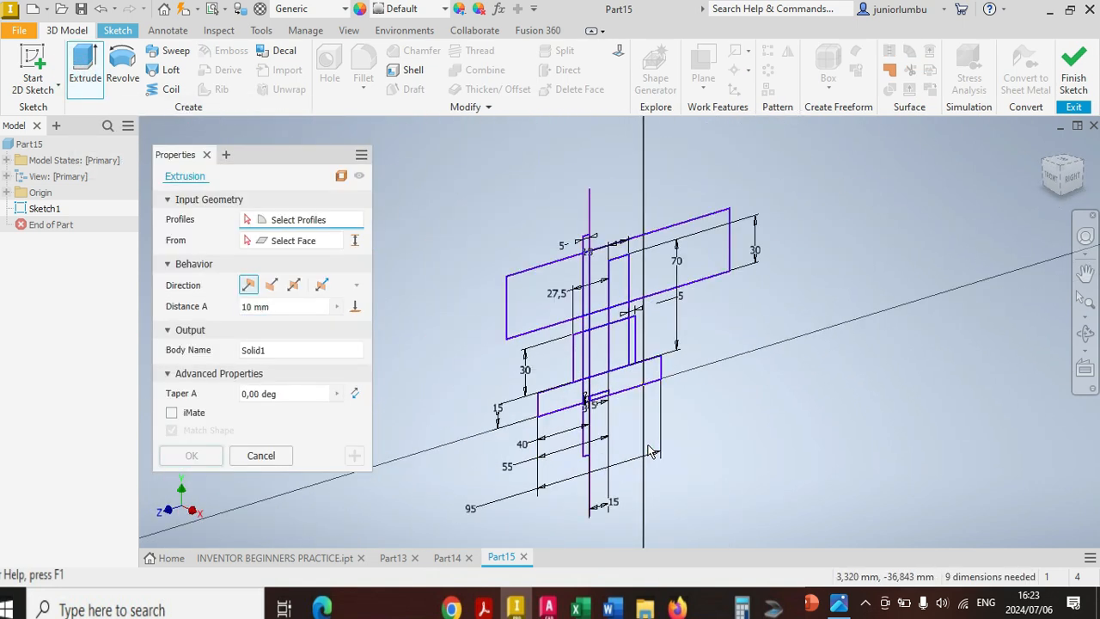
left_click(657, 359)
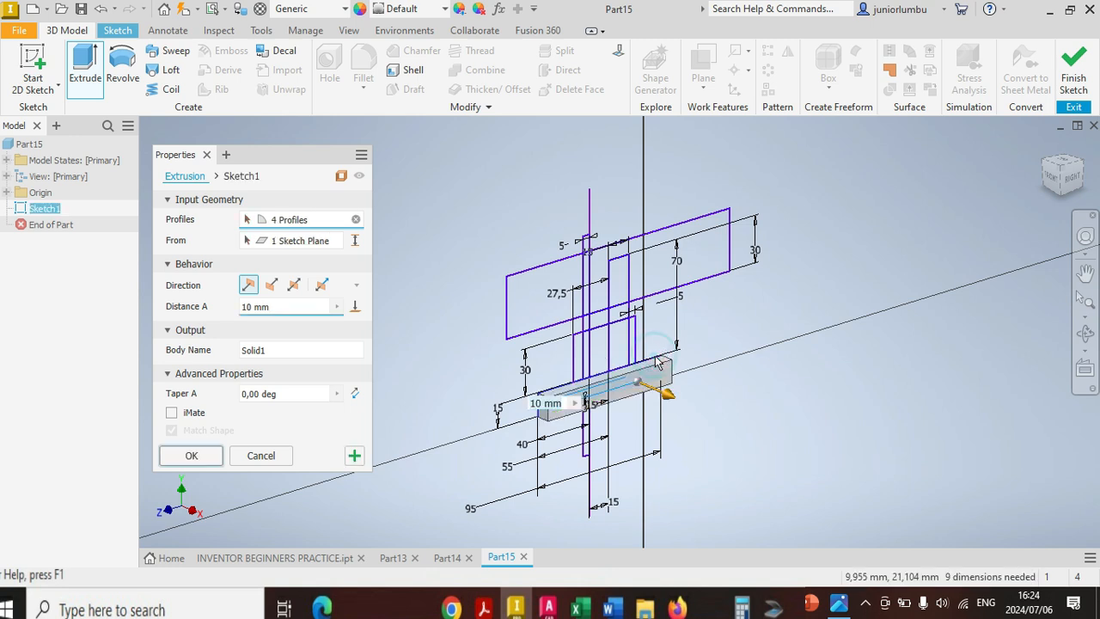
left_click(272, 313)
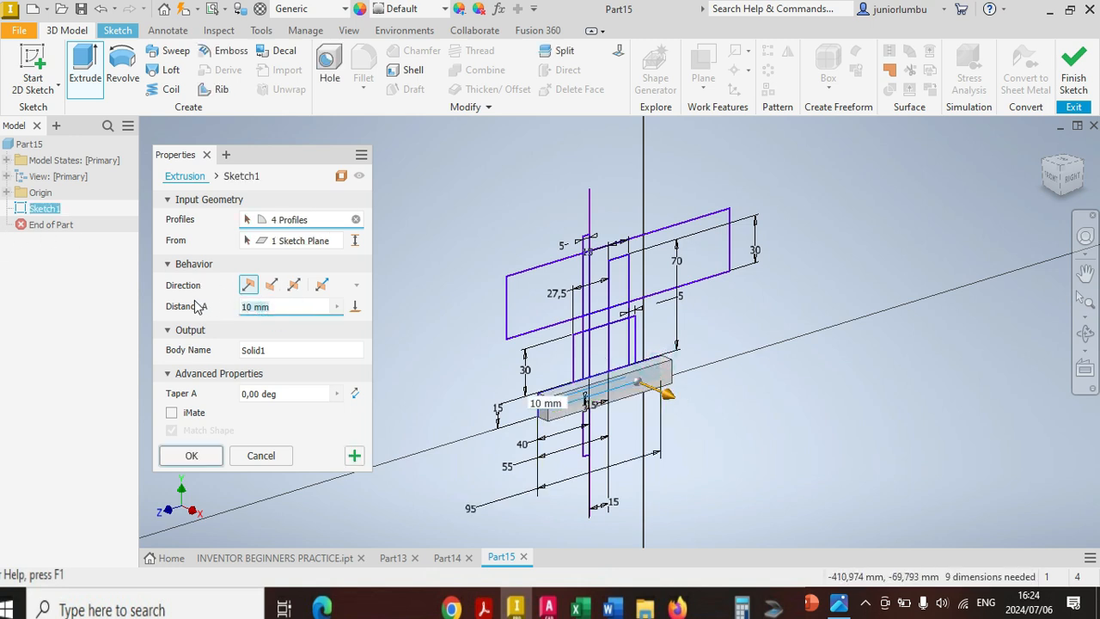
type("40")
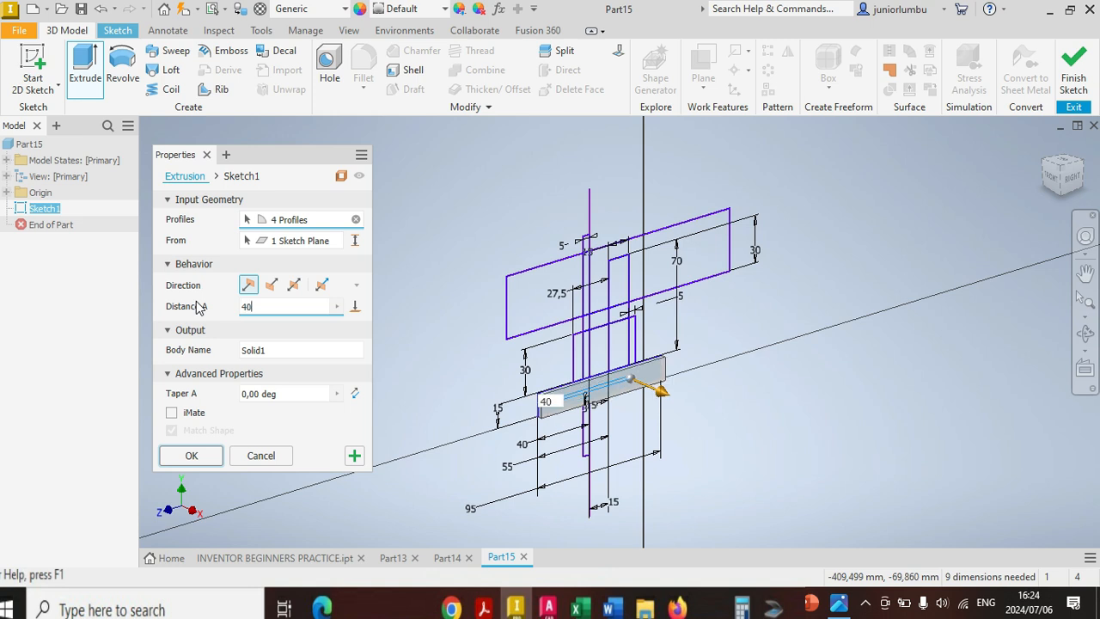
left_click(294, 286)
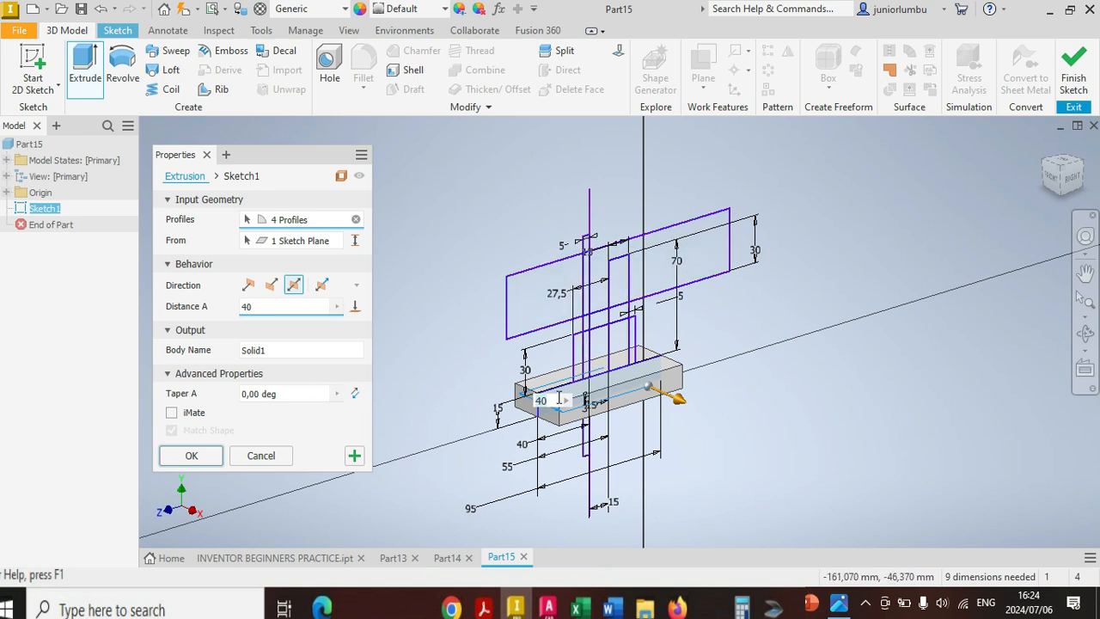
left_click(355, 457)
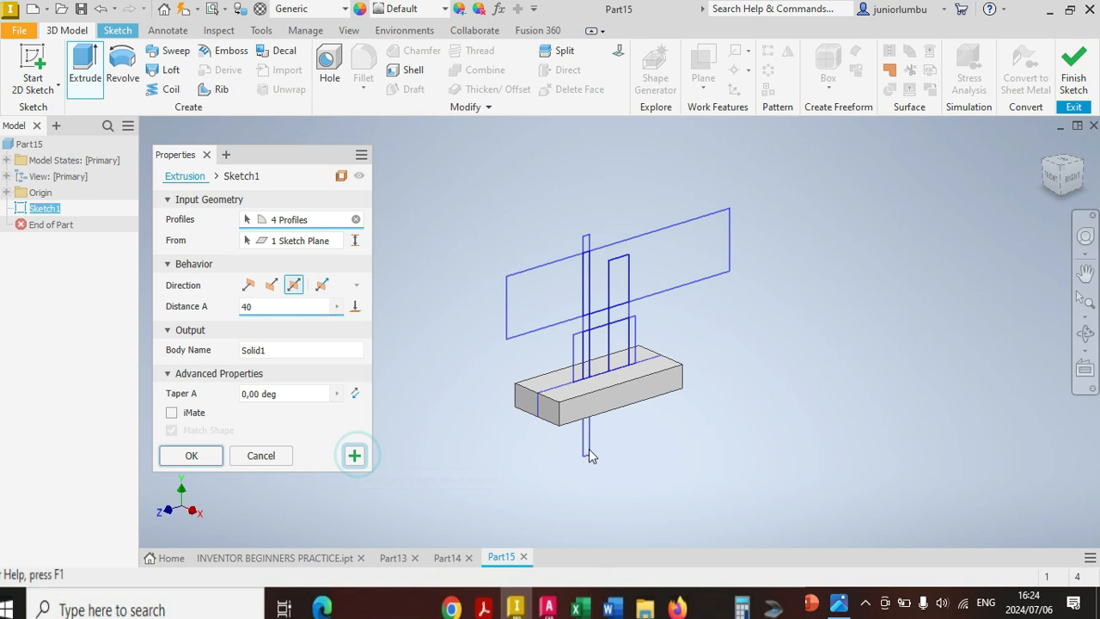
Step: Extrude the tall column and the narrow strip beside it 40 mm symmetrically, joined to the base
left_click(621, 263)
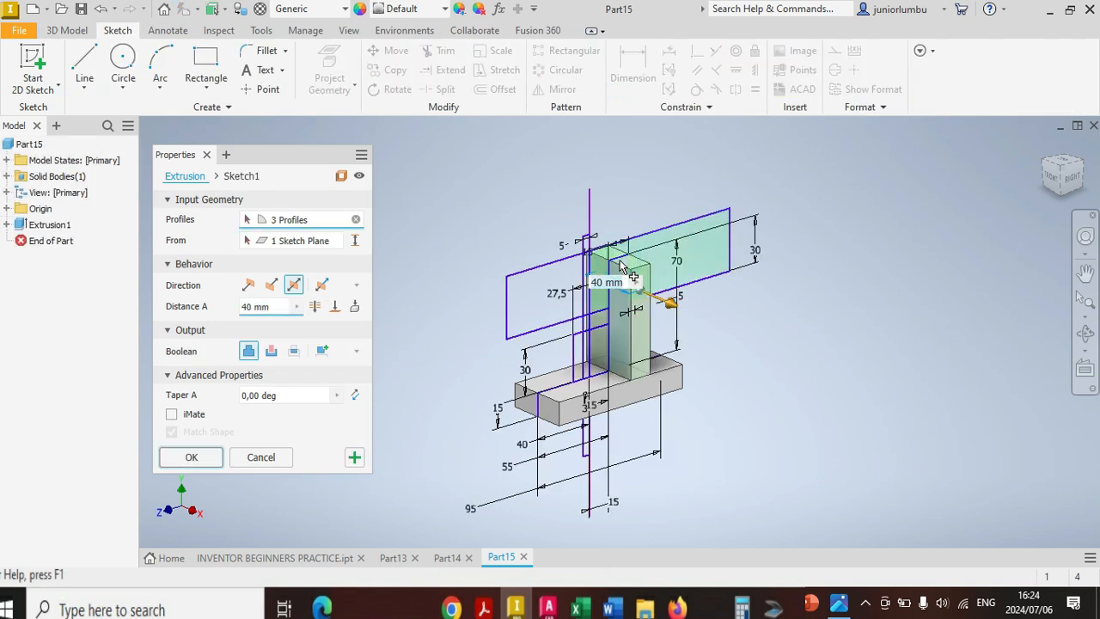
left_click_drag(1066, 177, 1050, 182)
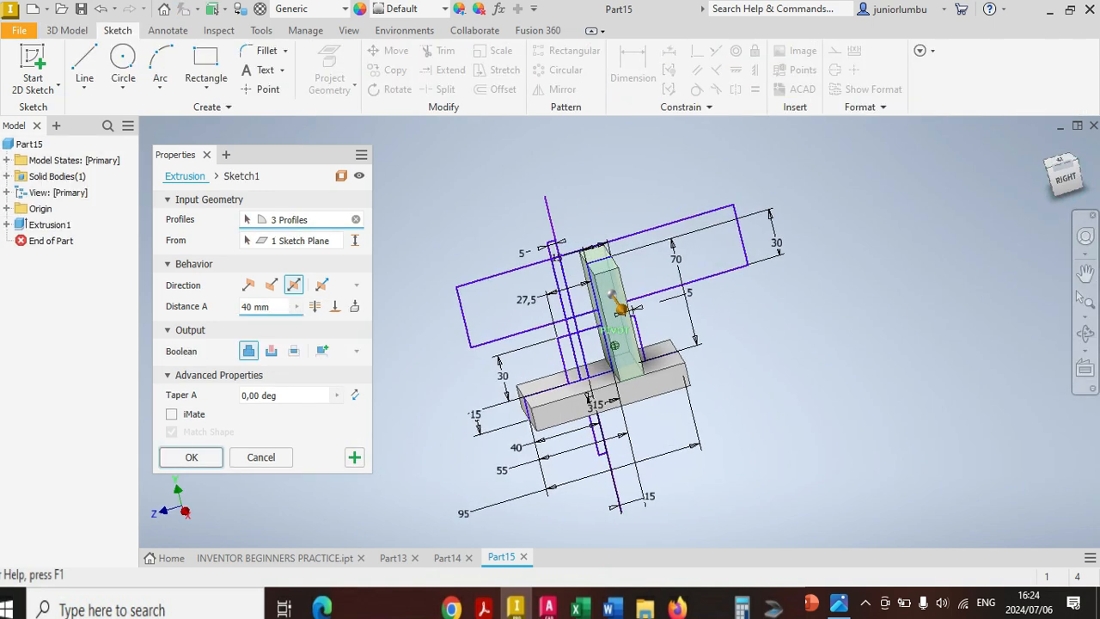
scroll(659, 368, "up", 5)
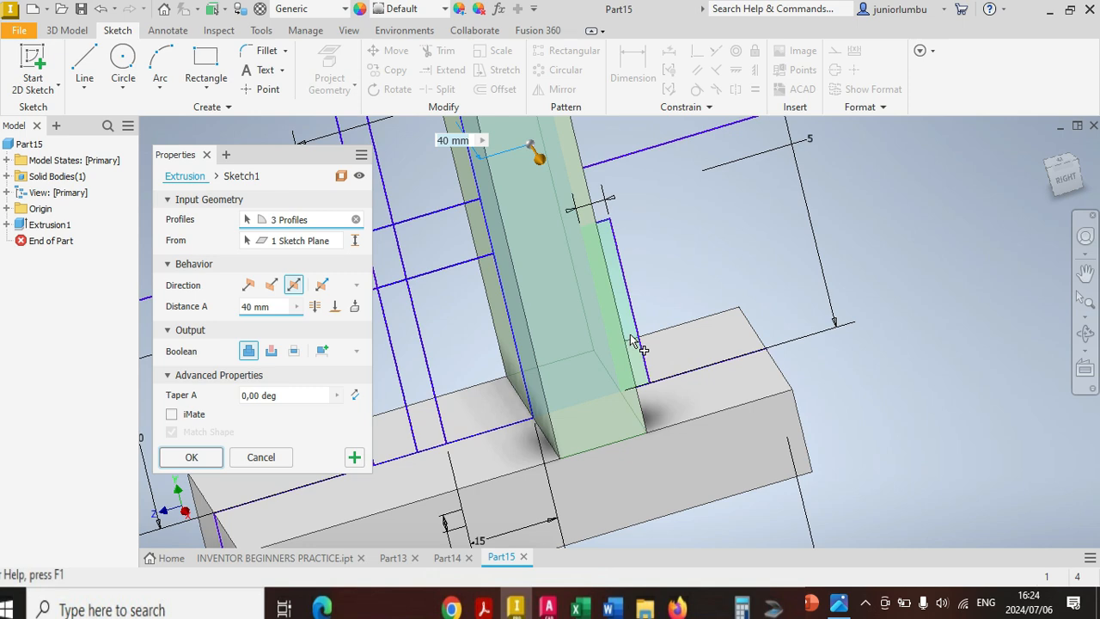
left_click(634, 341)
scroll(670, 364, "down", 5)
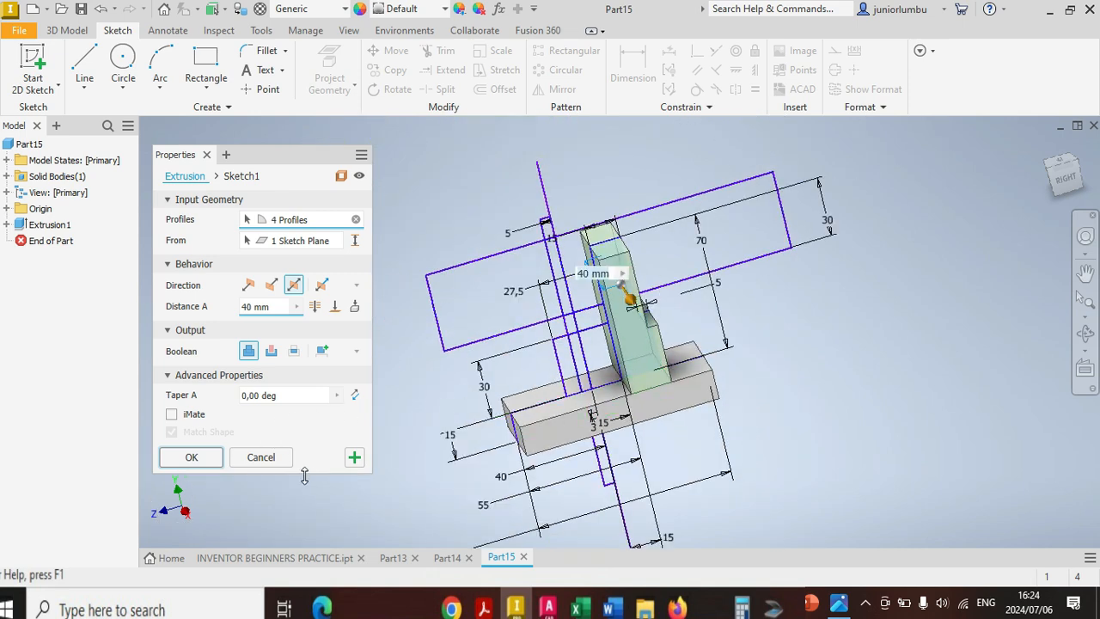
left_click(355, 458)
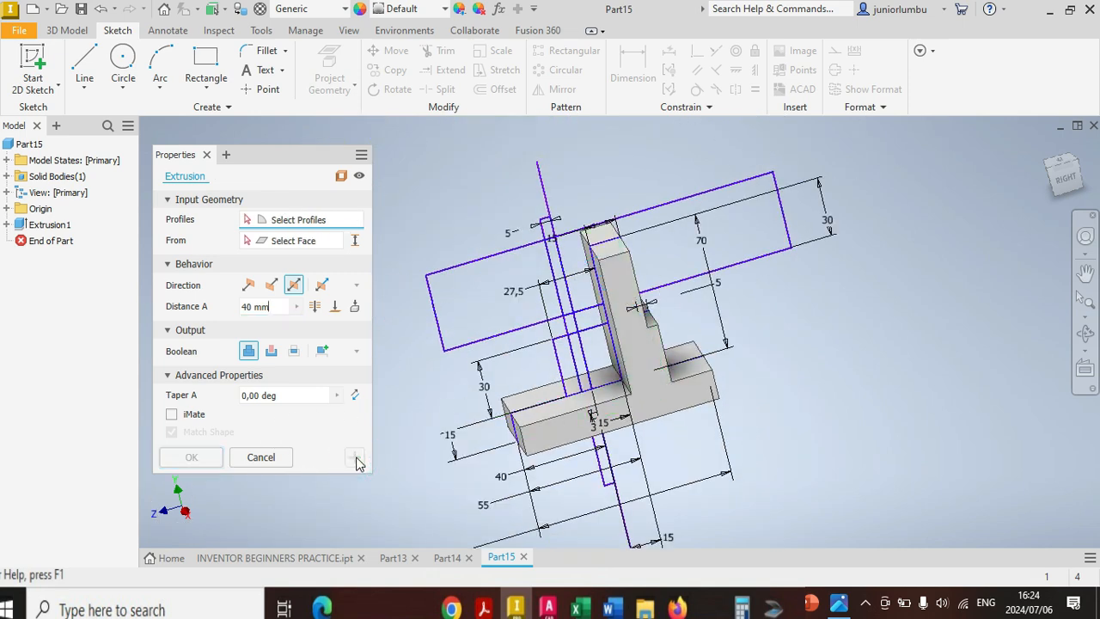
Step: Extrude the 30 mm high block profile beside the column 25 mm symmetrically, joined to the body
left_click(561, 355)
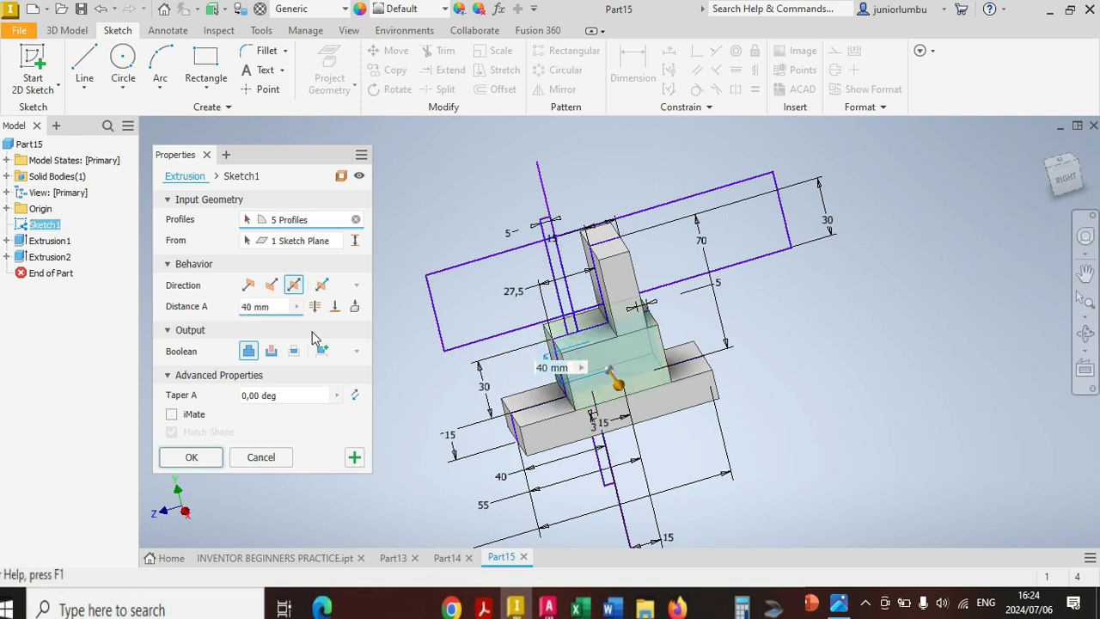
left_click(272, 308)
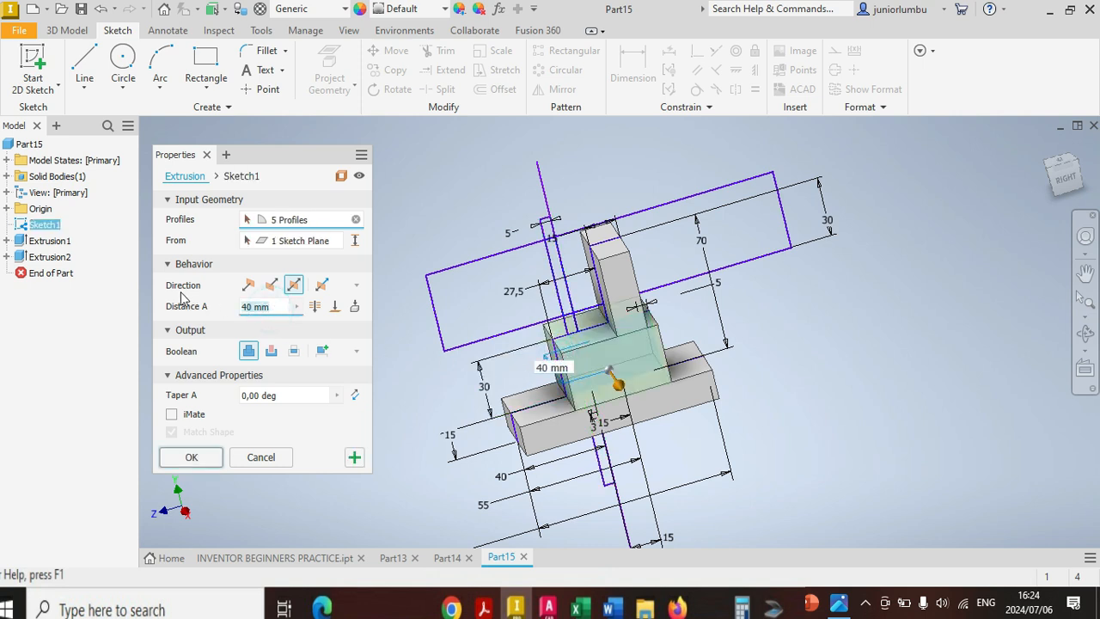
type("2")
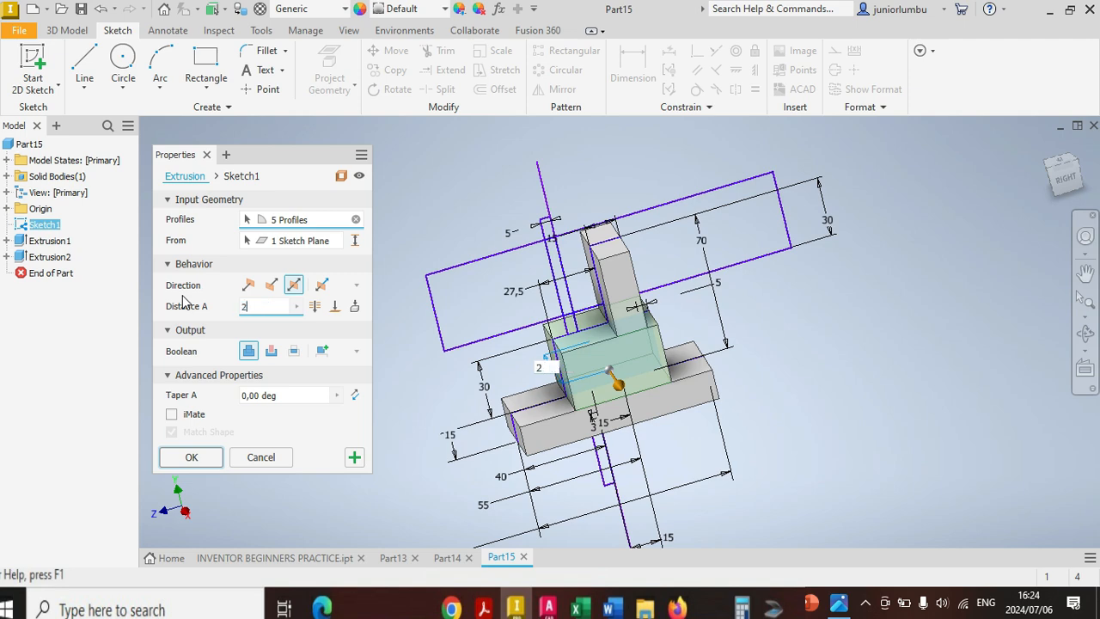
type("5")
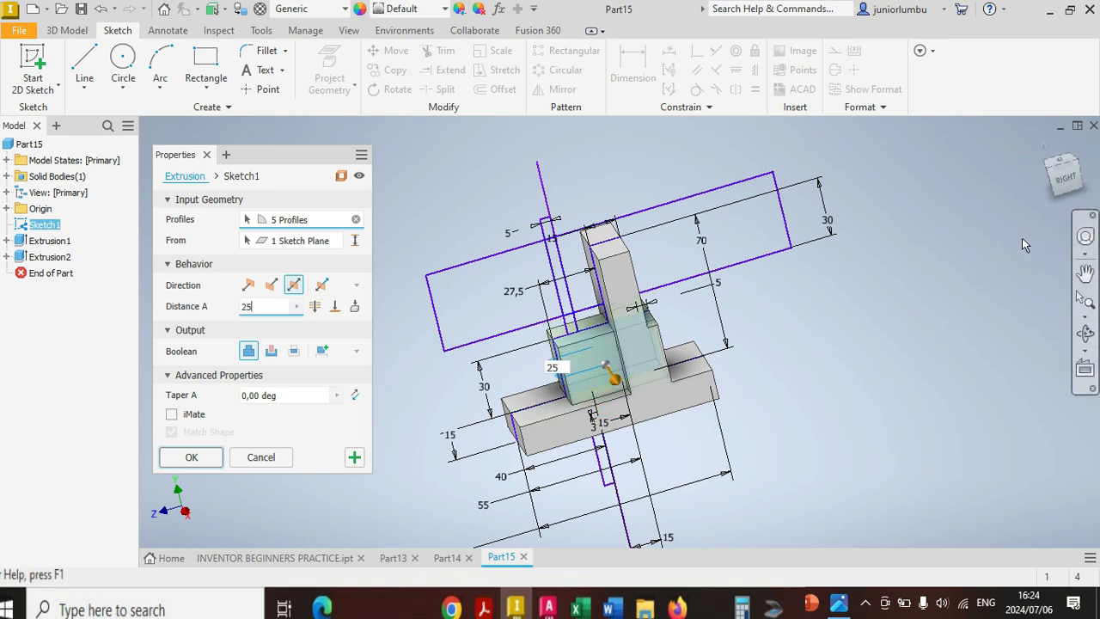
left_click(1056, 187)
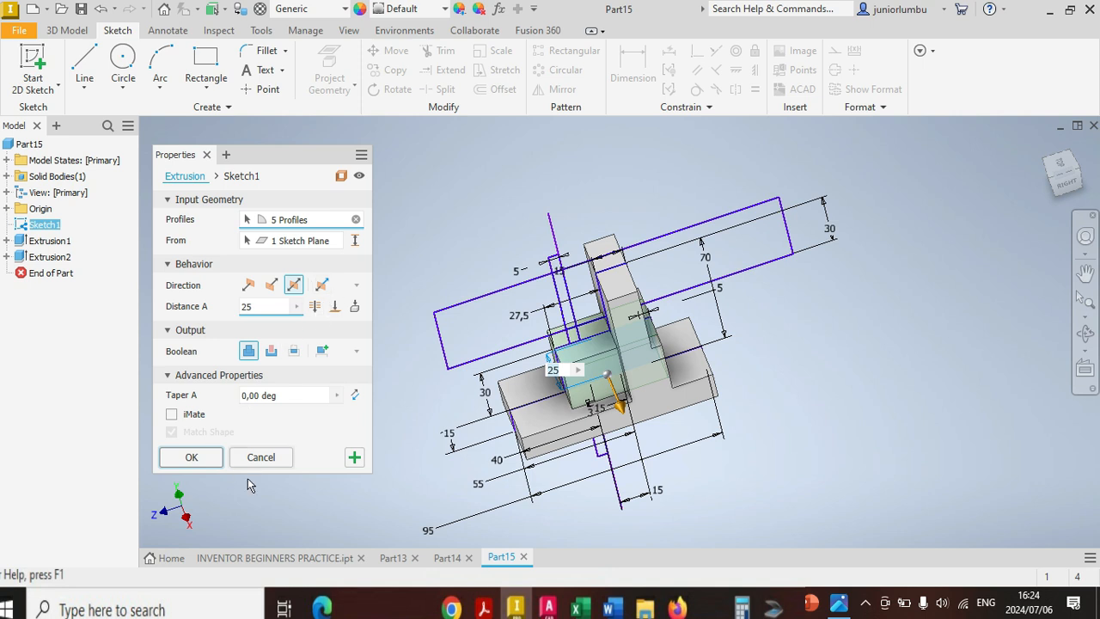
left_click(361, 458)
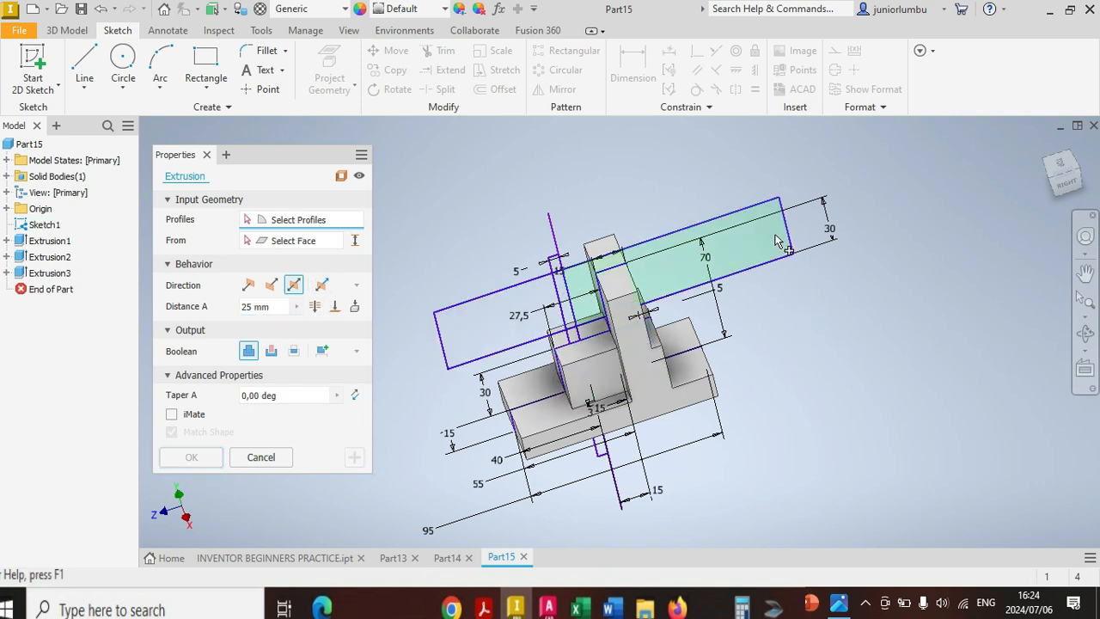
Step: Cut a 10 mm wide symmetric slot into the column's top by extruding the wide crossing rectangle
left_click(761, 205)
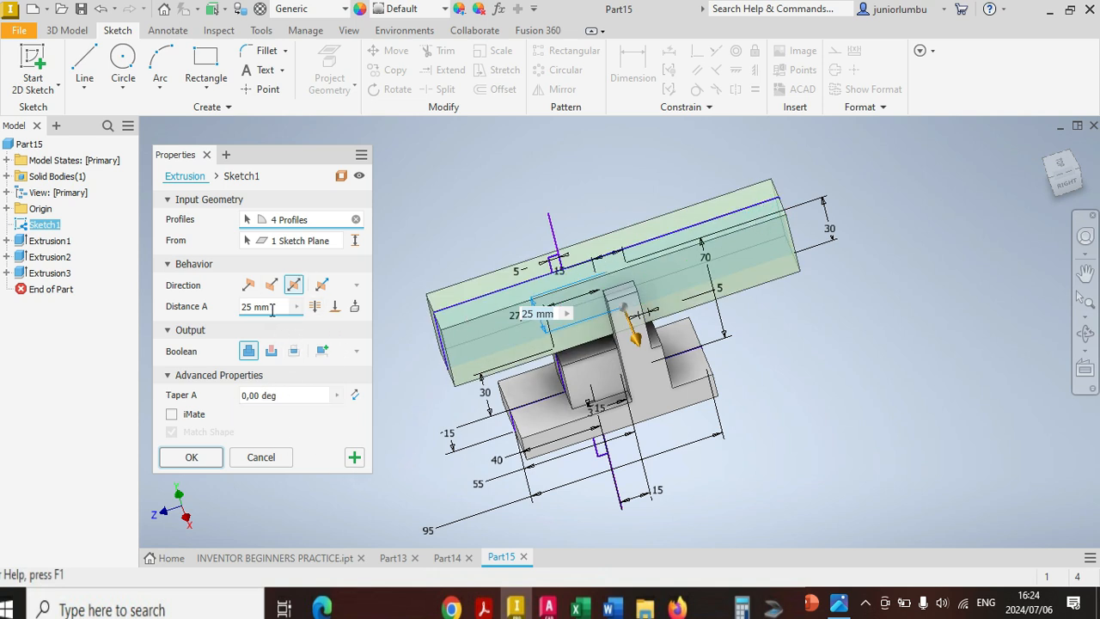
type("1")
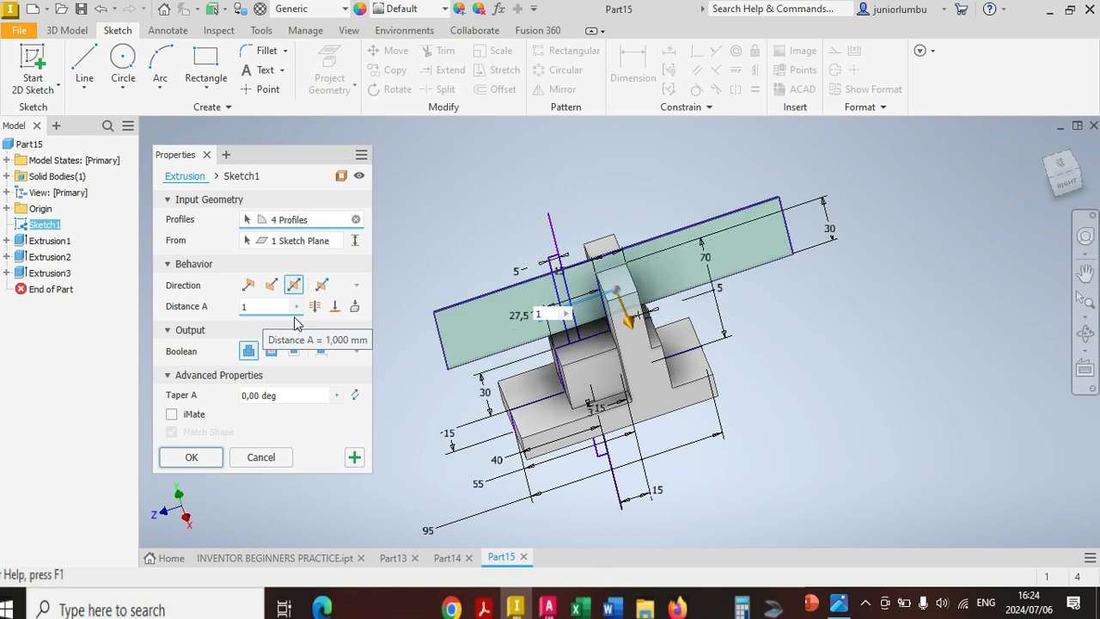
type("0")
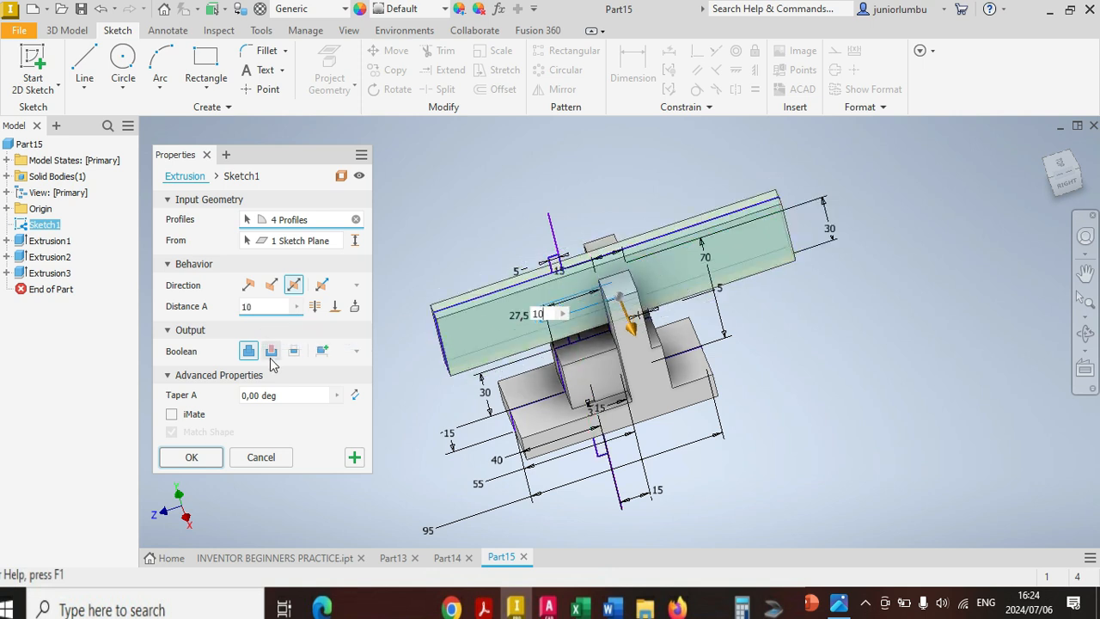
left_click(270, 356)
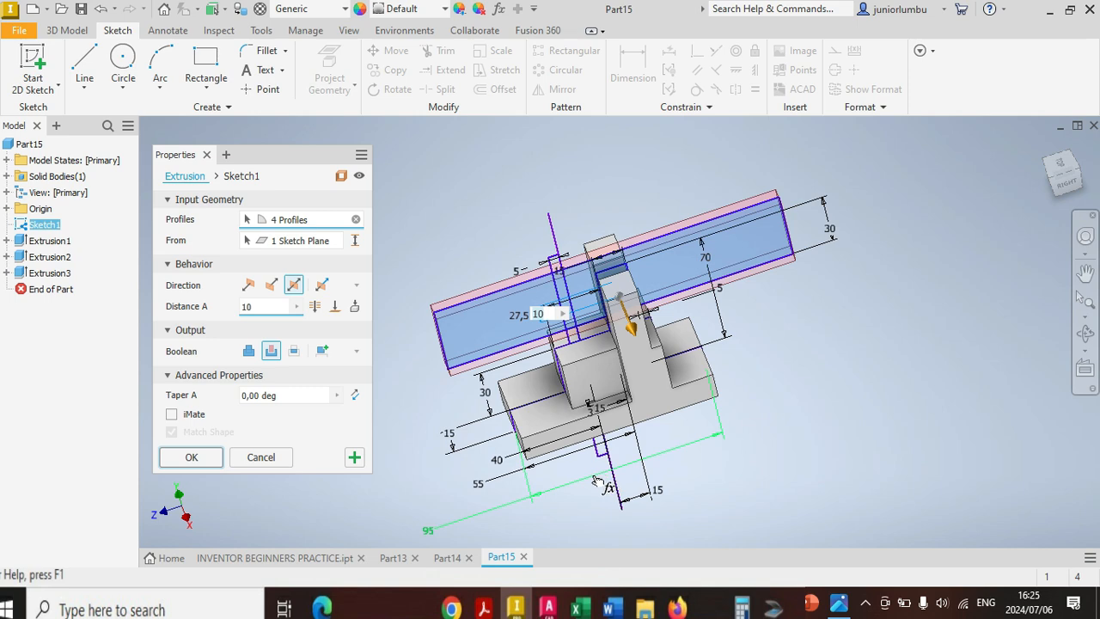
left_click(193, 459)
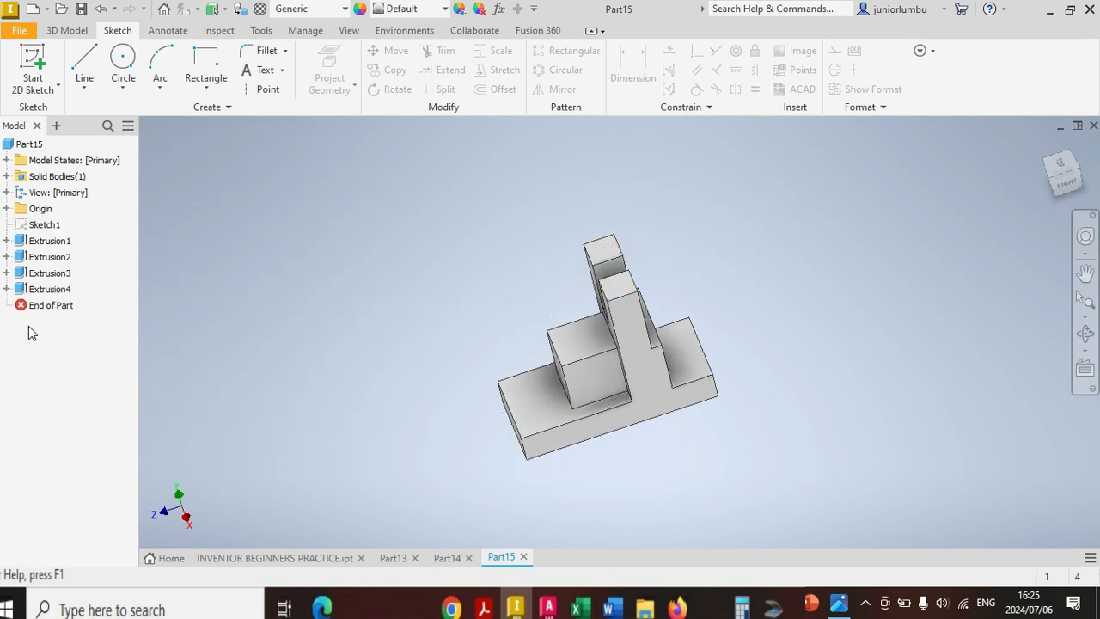
Step: Turn on the visibility of Sketch1
right_click(43, 224)
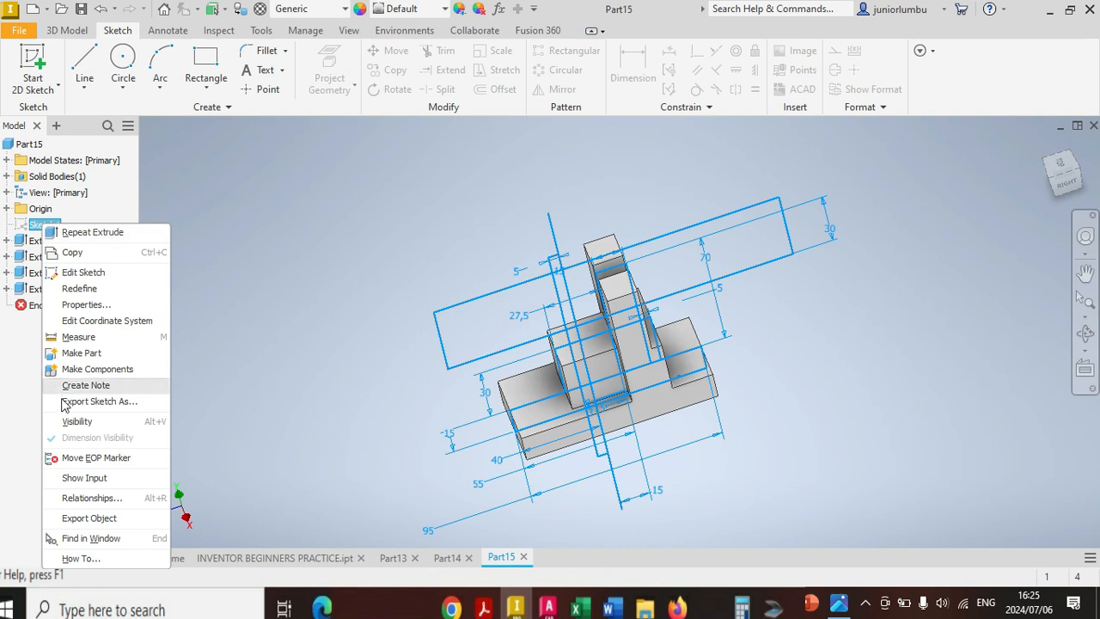
left_click(89, 428)
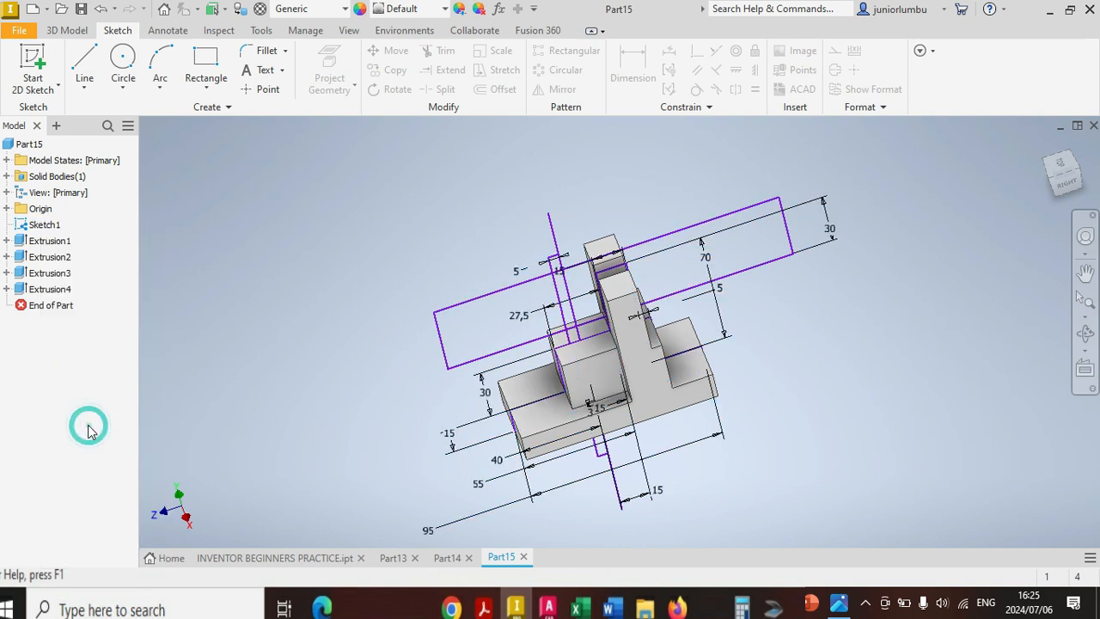
Step: Cut a round hole through the block by revolving the 5 mm wide vertical strip 360 degrees about the long vertical line
left_click(79, 30)
left_click(123, 78)
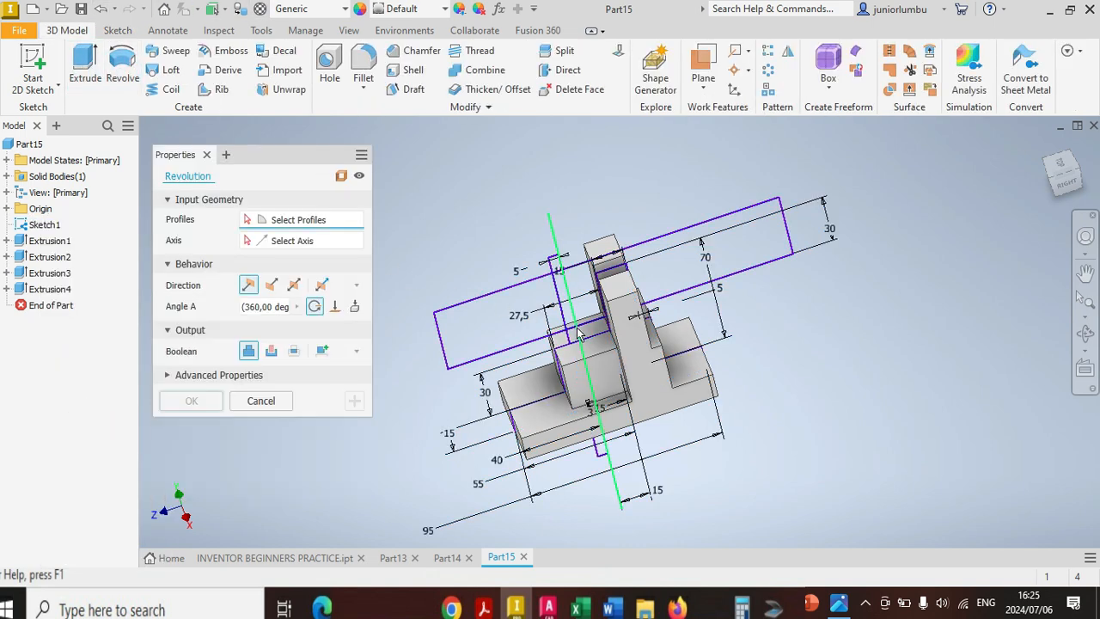
left_click(560, 295)
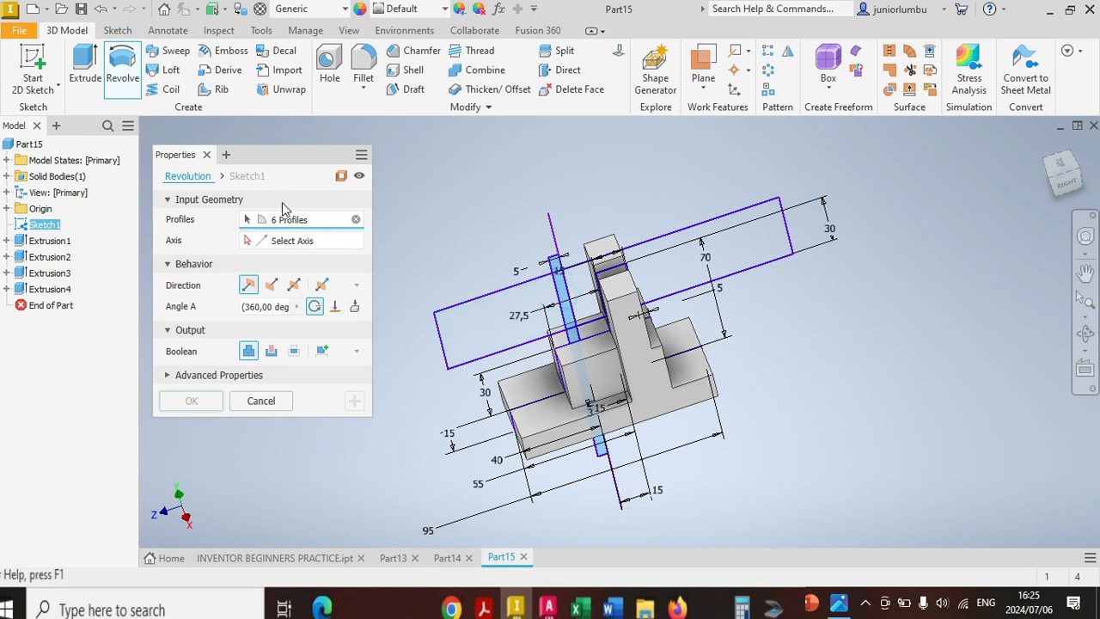
left_click(281, 245)
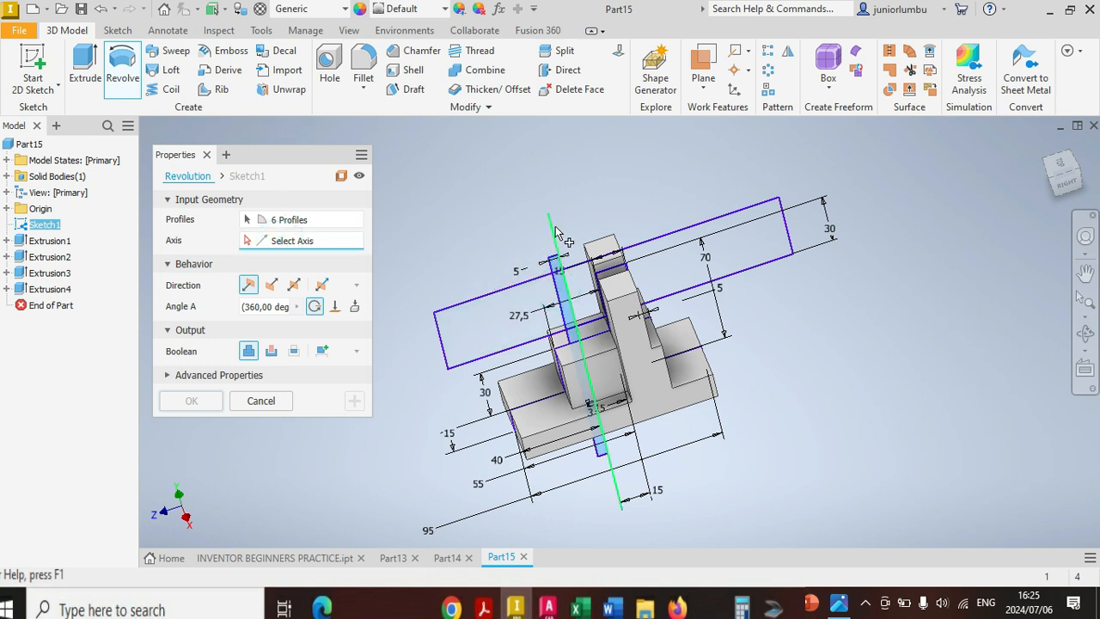
left_click(555, 226)
left_click(271, 350)
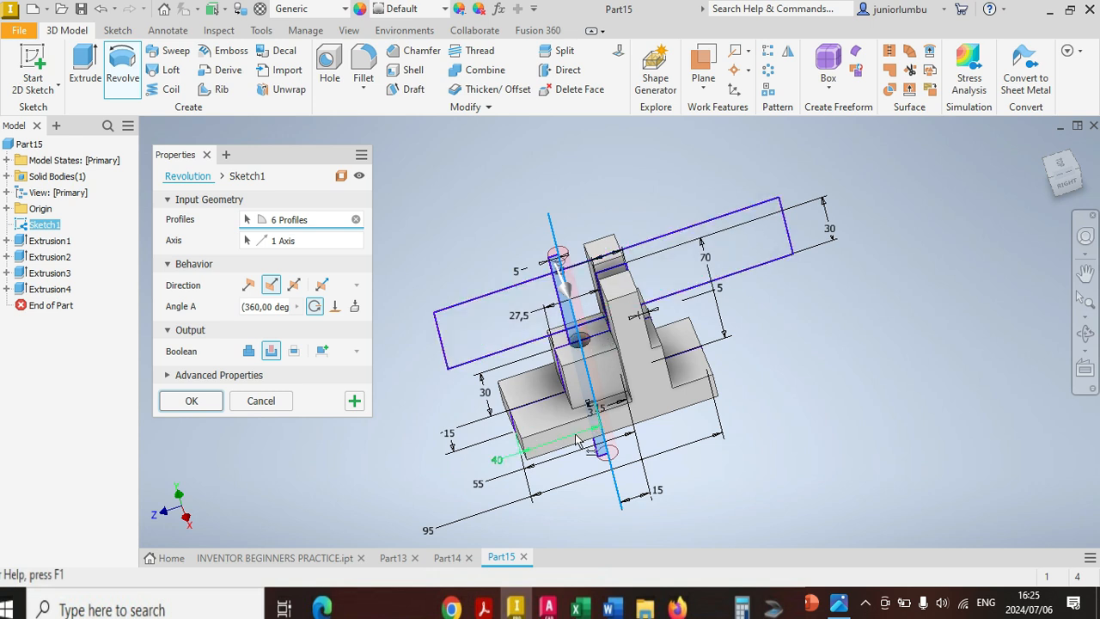
left_click(192, 402)
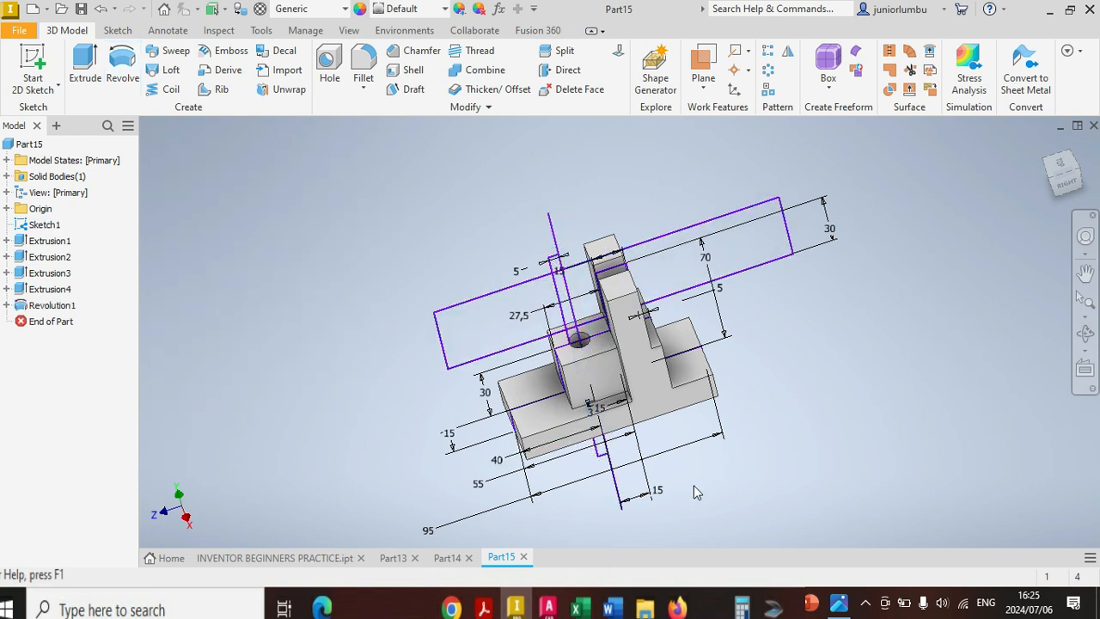
Step: Cut a notch across the base's underside by extruding the small bottom rectangle 55 mm symmetrically
left_click(90, 67)
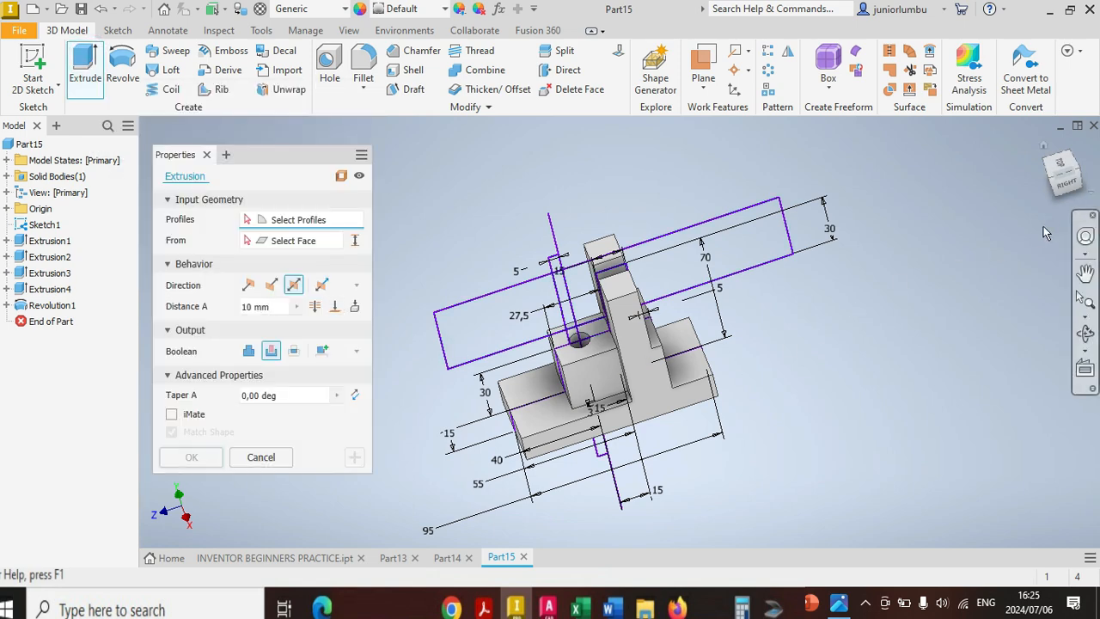
left_click(1060, 193)
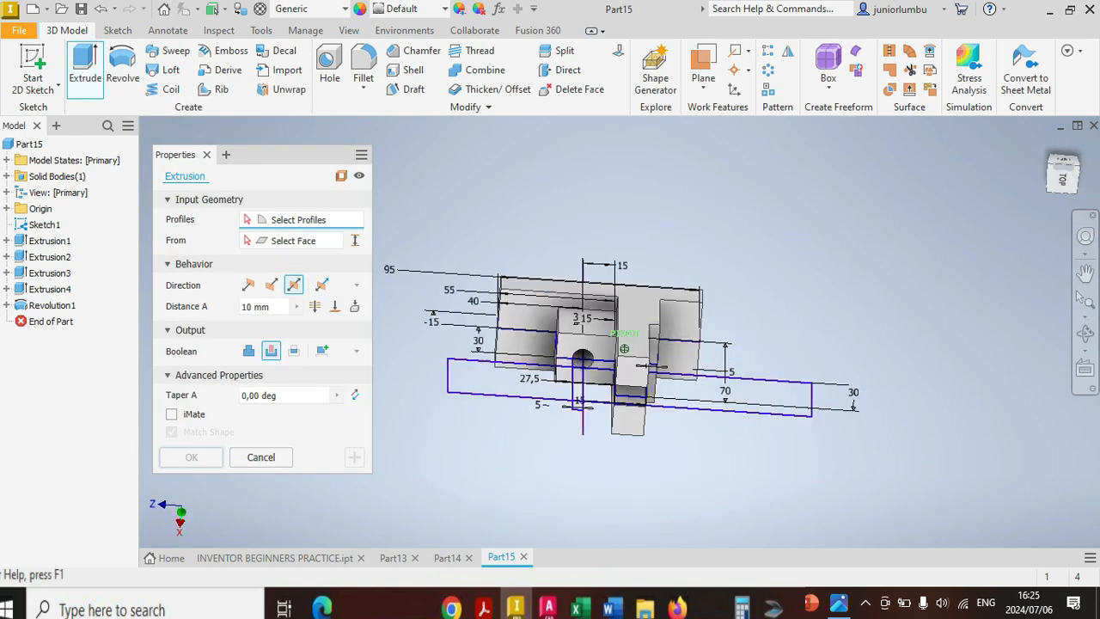
mouse_move(1063, 176)
left_mouse_down()
mouse_move(1002, 237)
mouse_move(1024, 263)
left_mouse_up()
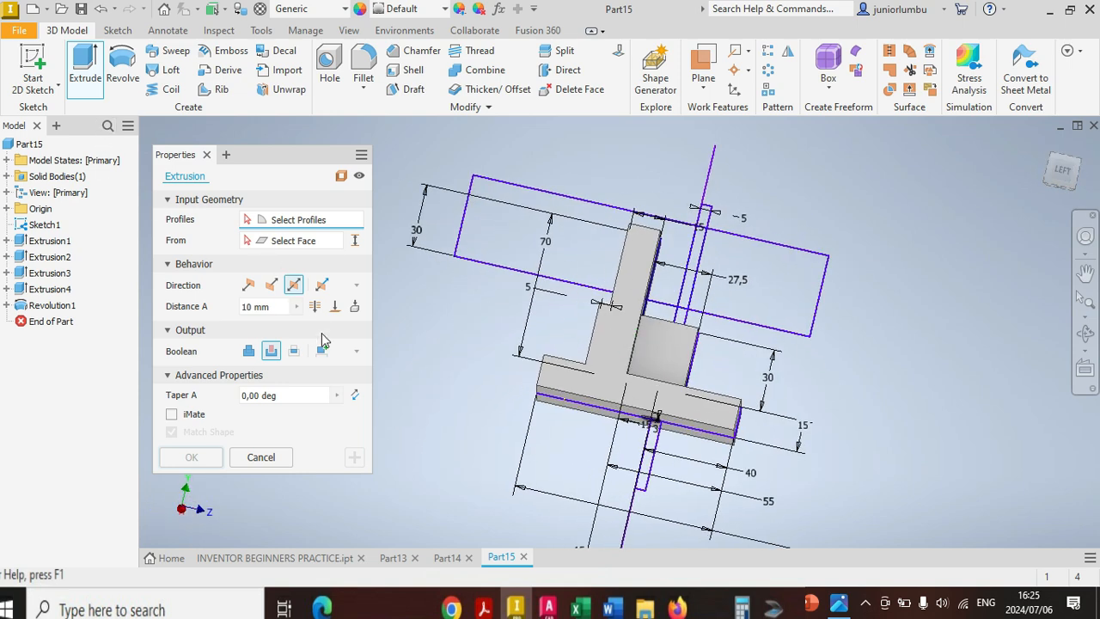
left_click(632, 410)
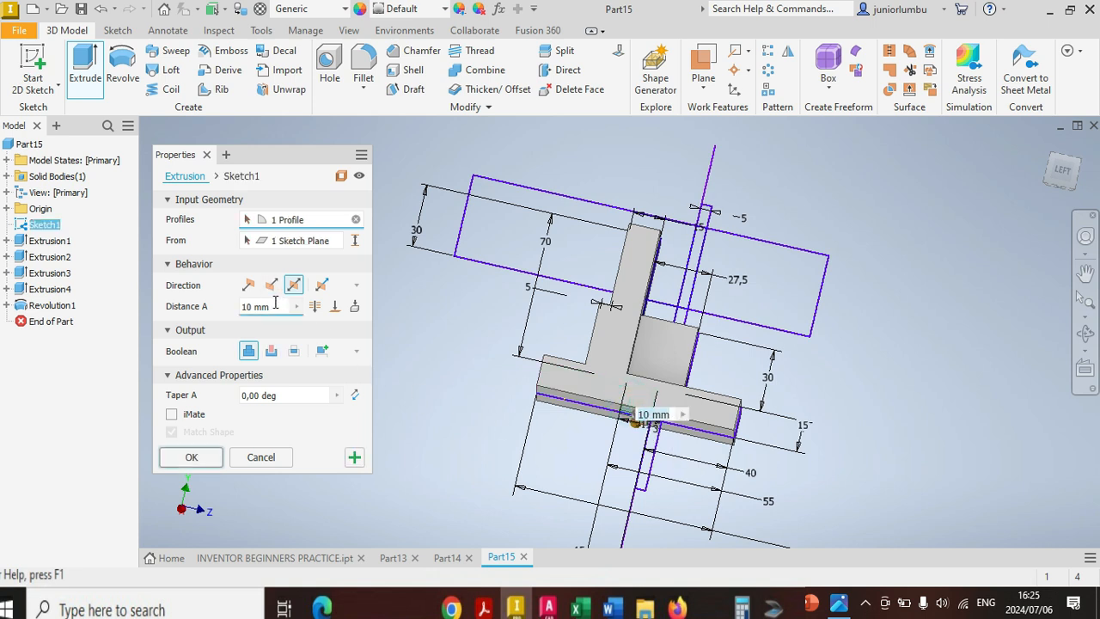
left_click_drag(275, 302, 213, 308)
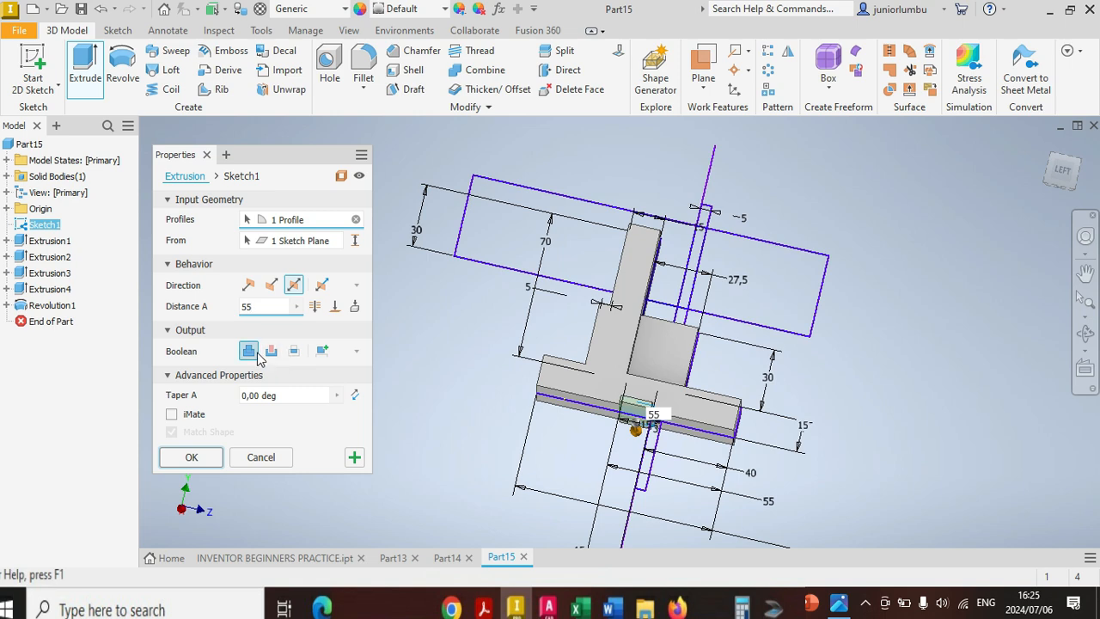
left_click(266, 352)
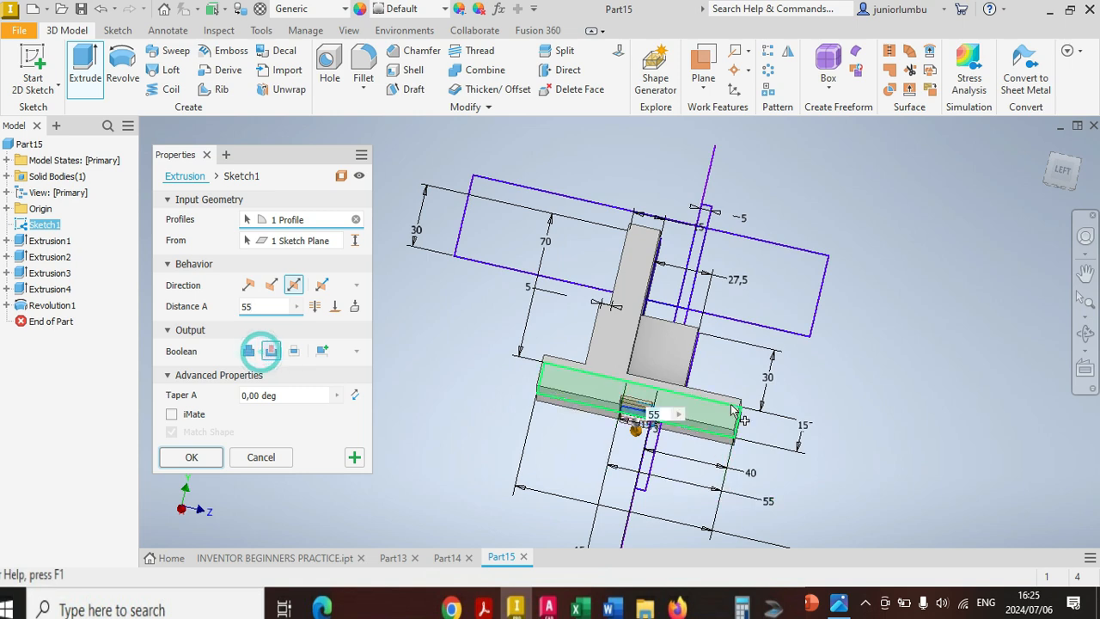
left_click(1063, 191)
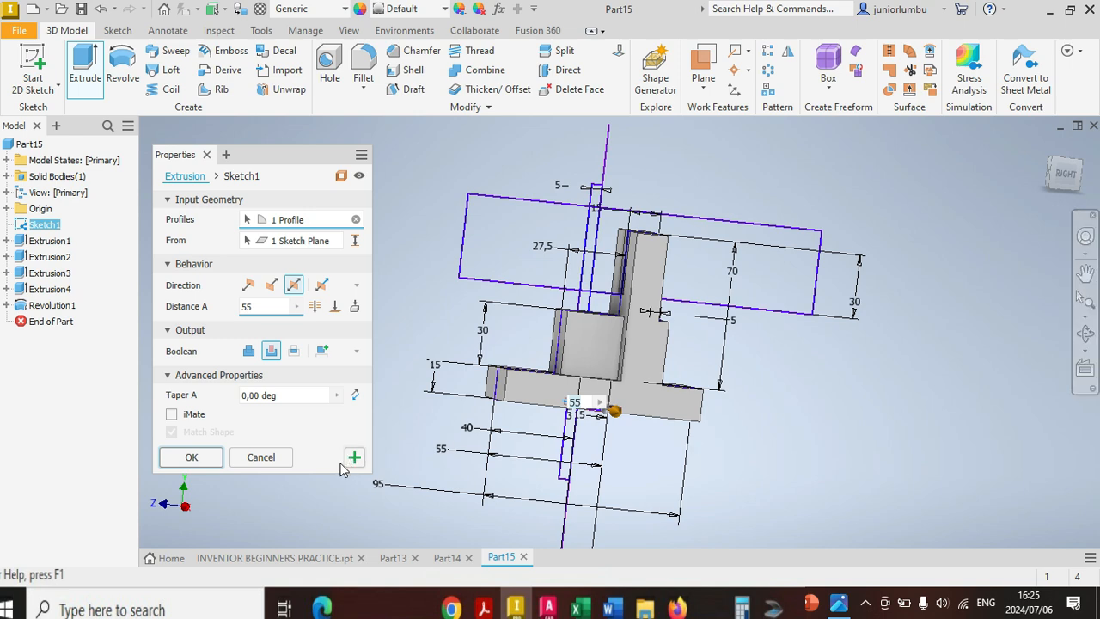
left_click(192, 462)
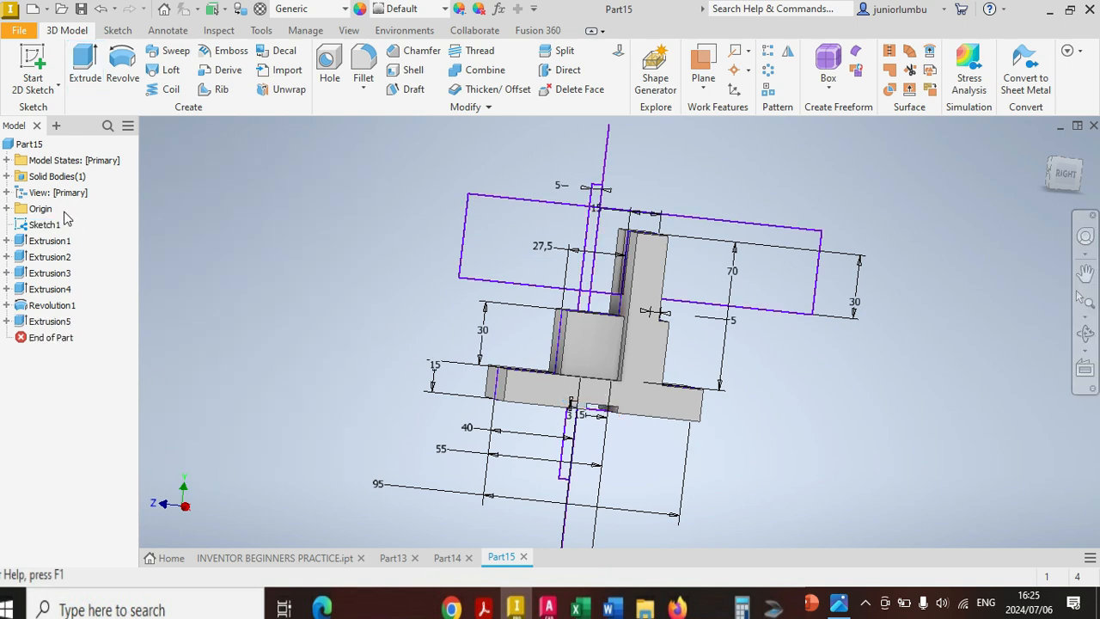
Step: Check the finished part in INVENTOR BEGINNERS PRACTICE.ipt, and turn off the visibility of Sketch1 in Part15
left_click(275, 557)
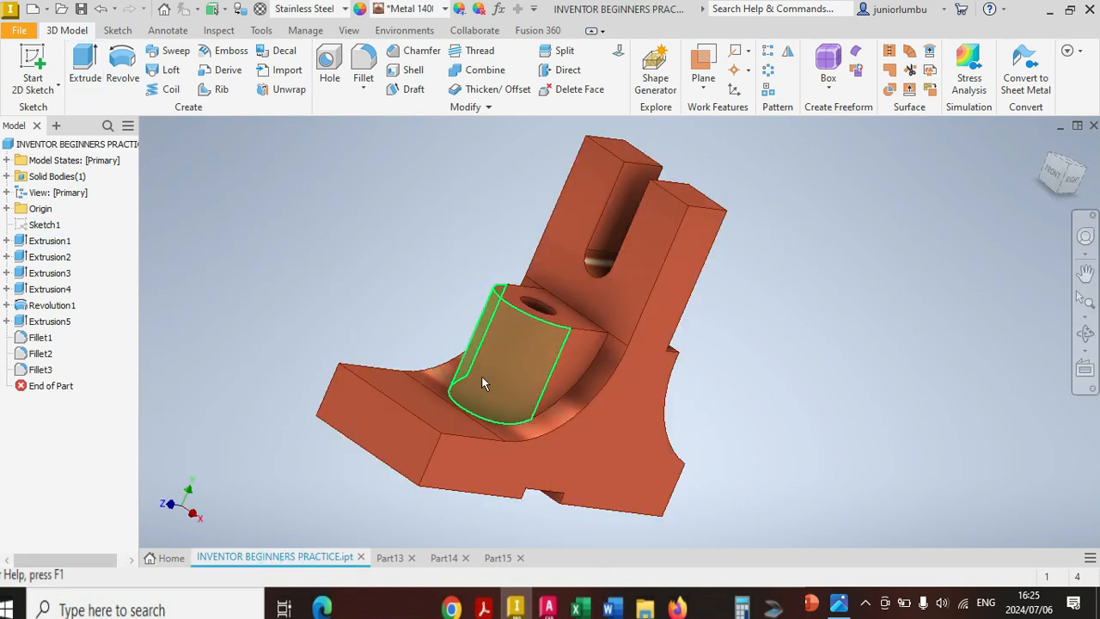
left_click(497, 558)
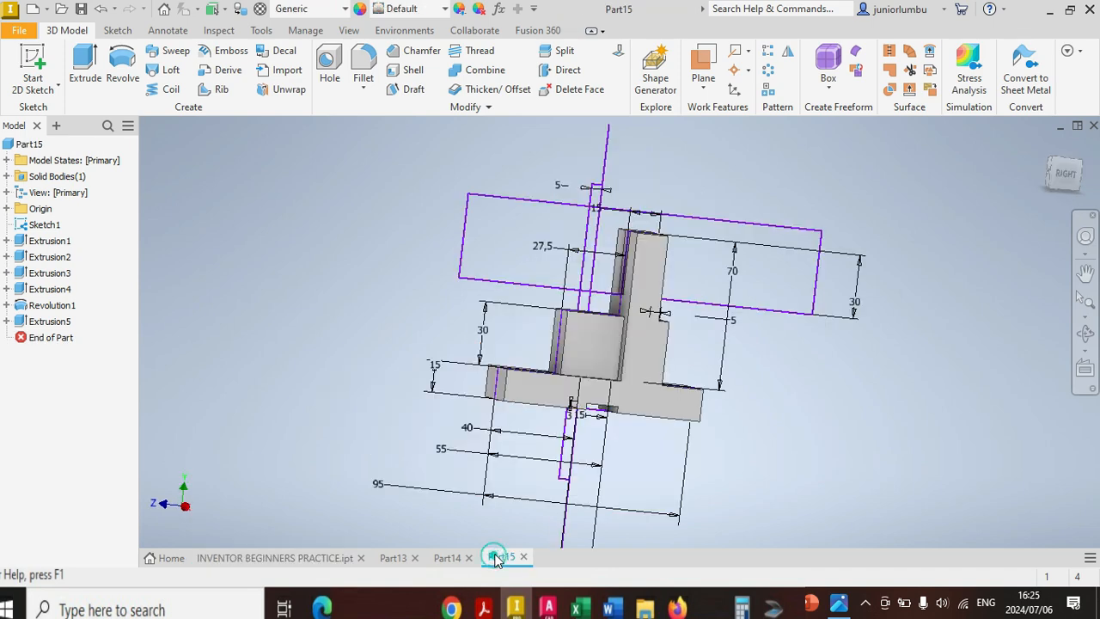
right_click(43, 224)
left_click(92, 420)
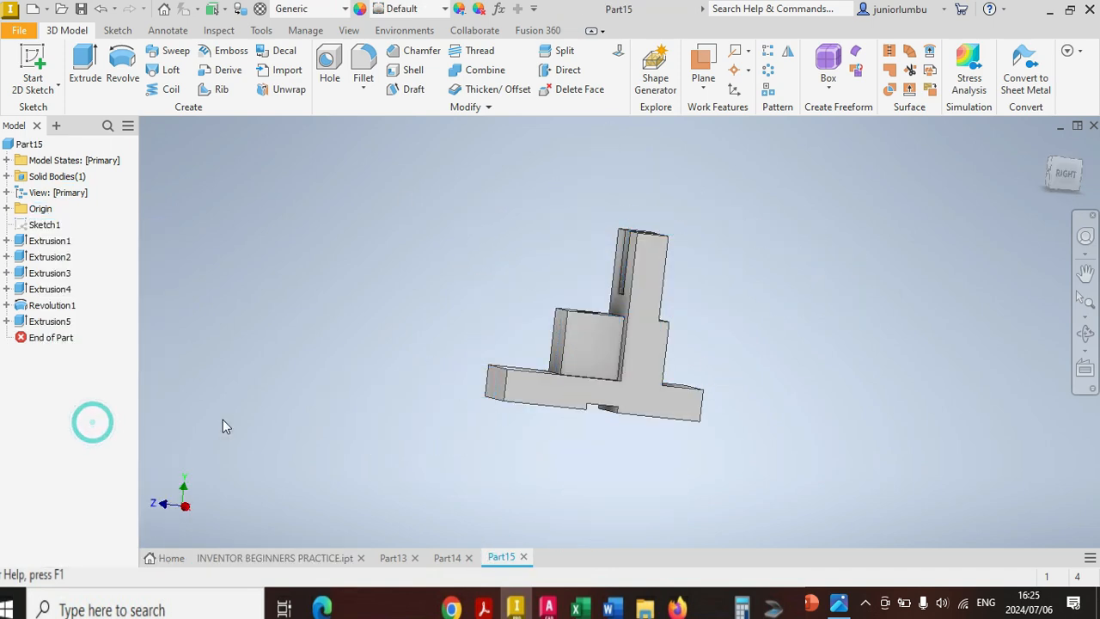
Step: Fillet the block's two outer vertical edges with a 12.5 mm radius
left_click(1051, 162)
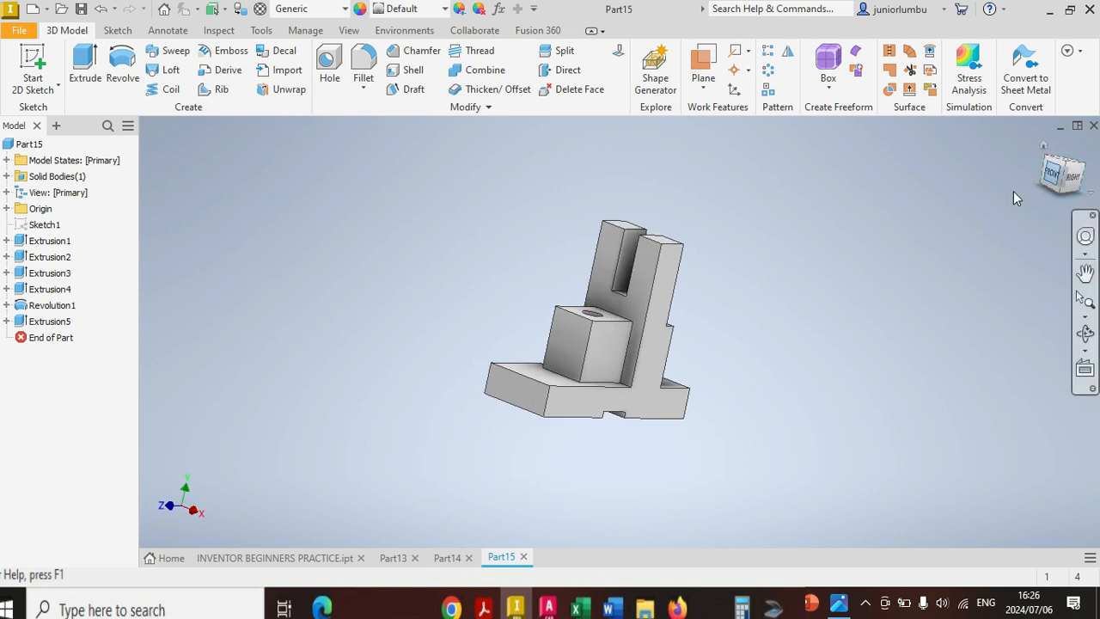
left_click(587, 346)
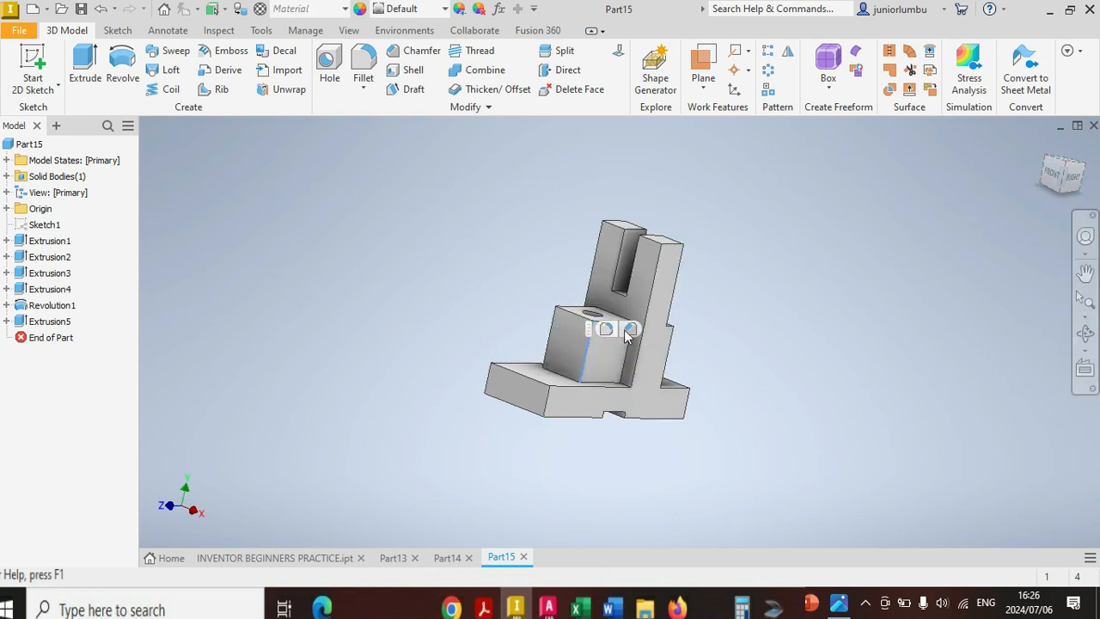
left_click(607, 331)
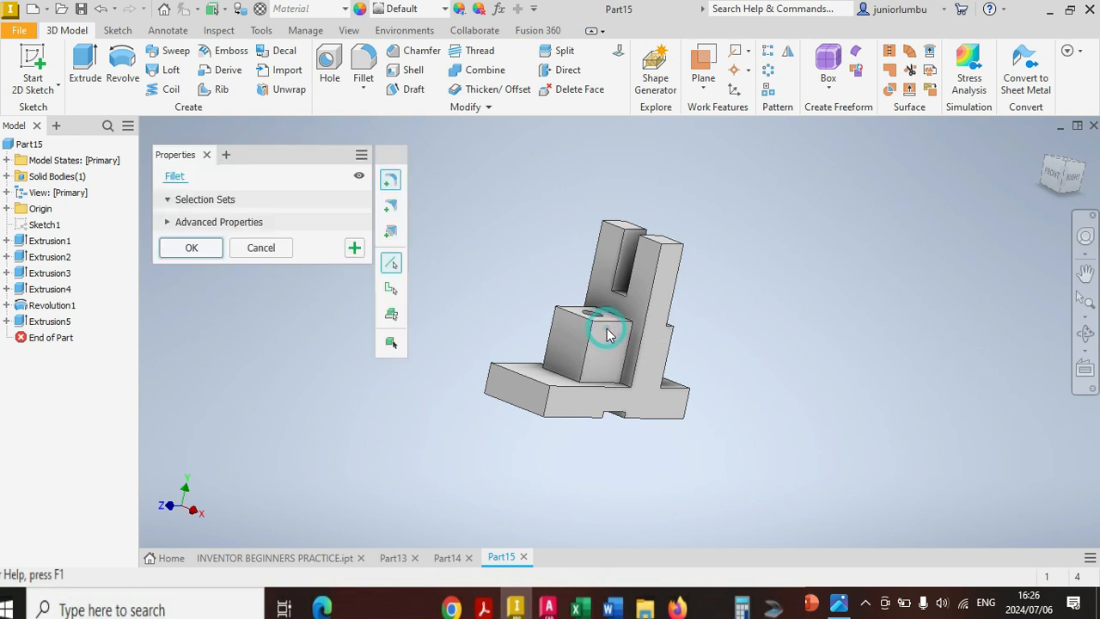
left_click(555, 342)
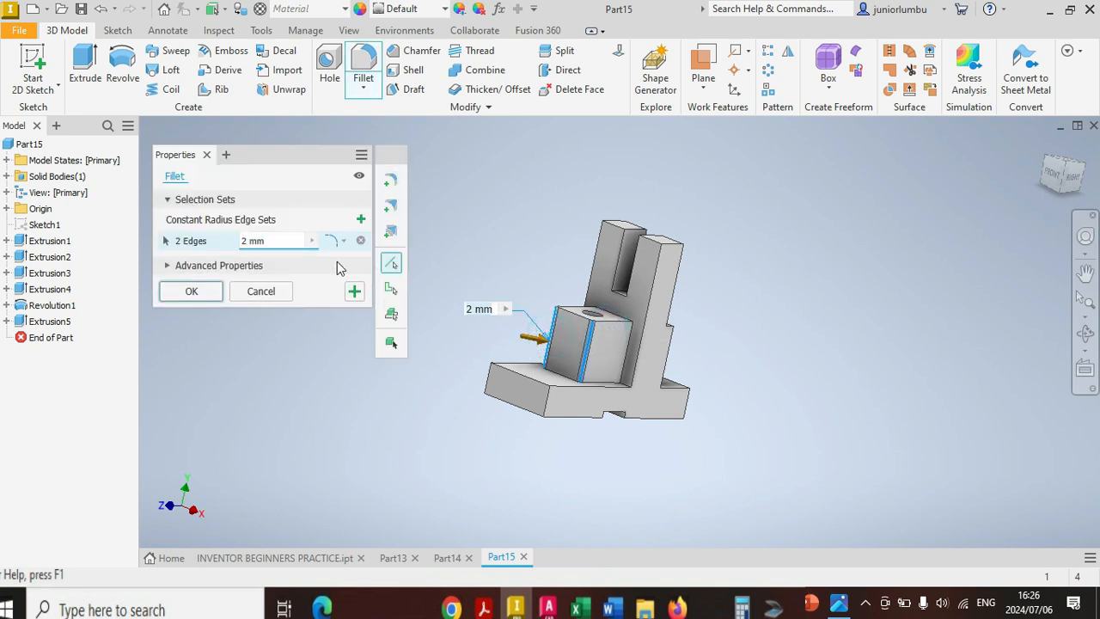
left_click(282, 244)
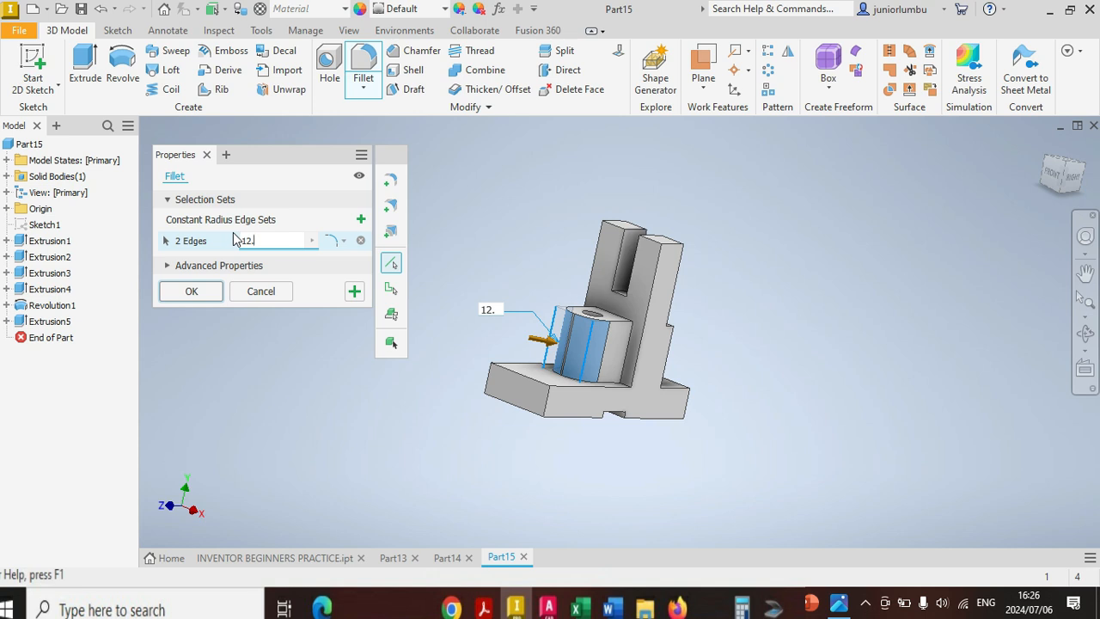
left_click(1064, 180)
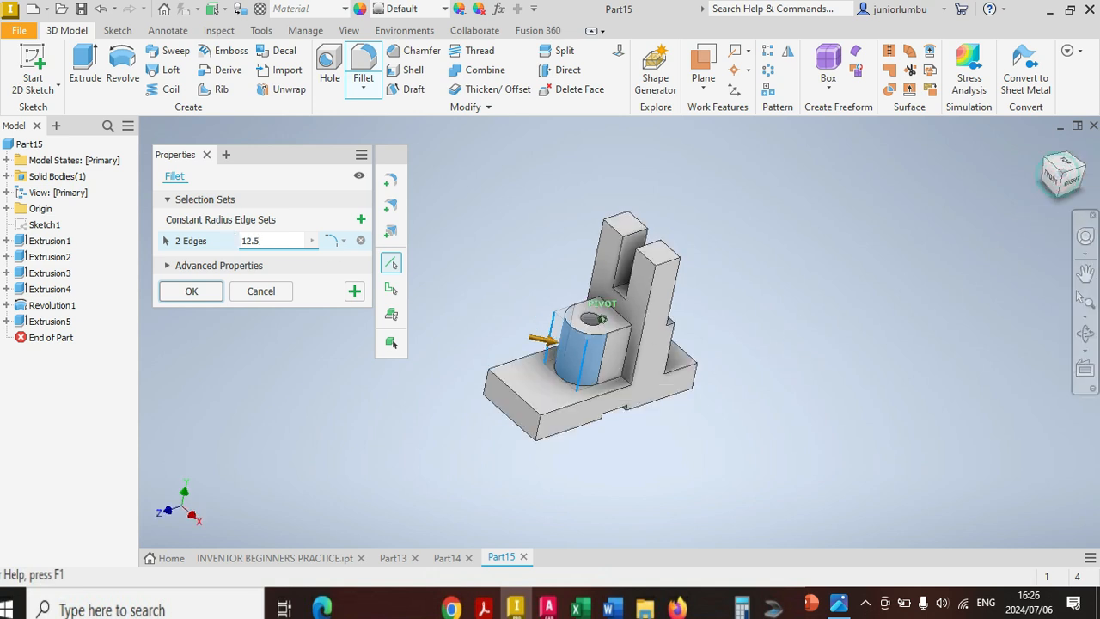
left_click(190, 292)
Step: Fillet the inner edges where the base meets the column, on the block side and the rear side, with a 30 mm radius
scroll(628, 390, "up", 5)
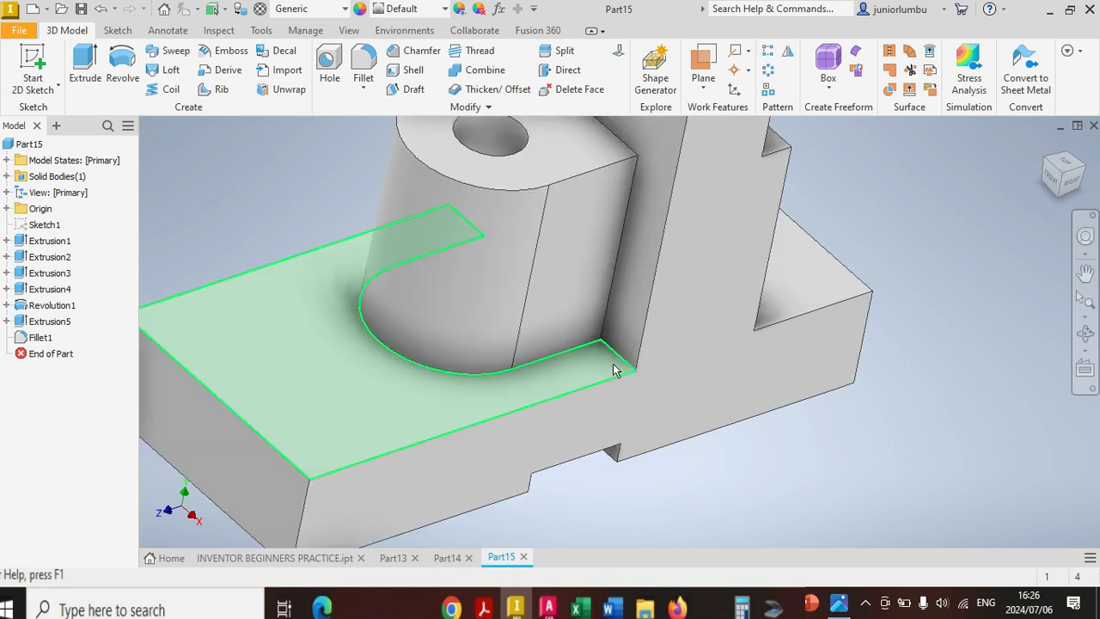
left_click(620, 358)
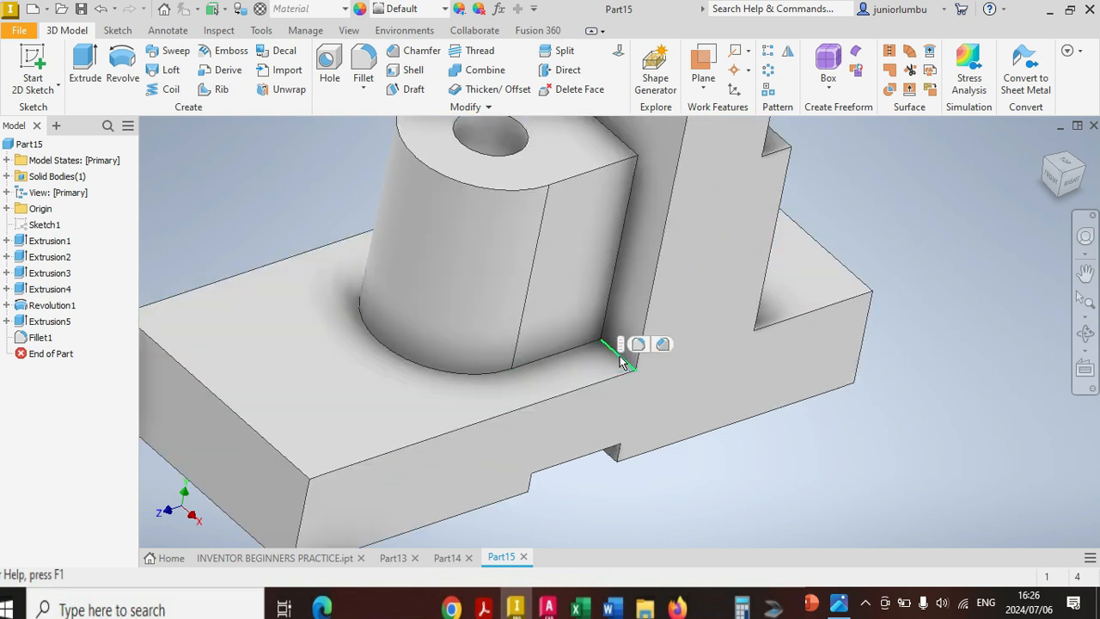
left_click(638, 344)
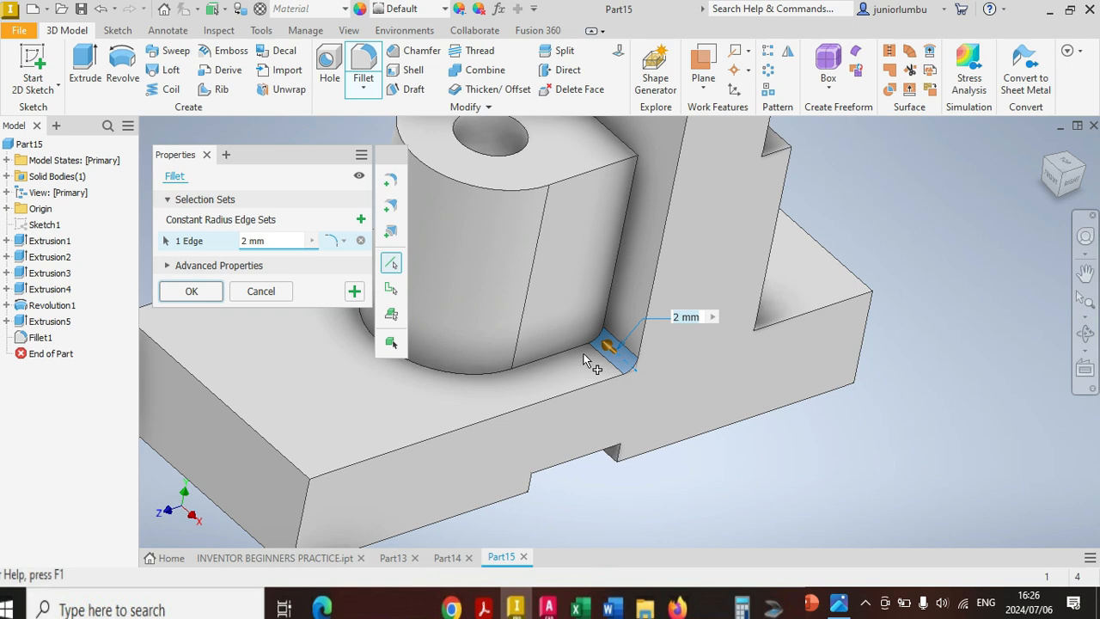
type("30")
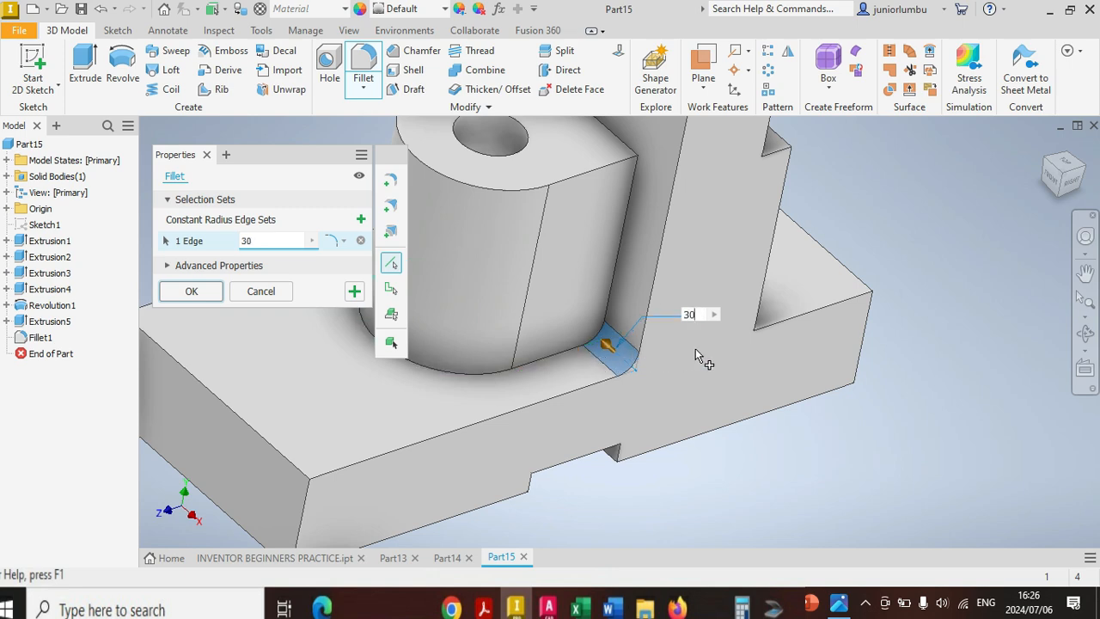
scroll(695, 348, "down", 5)
scroll(831, 300, "up", 3)
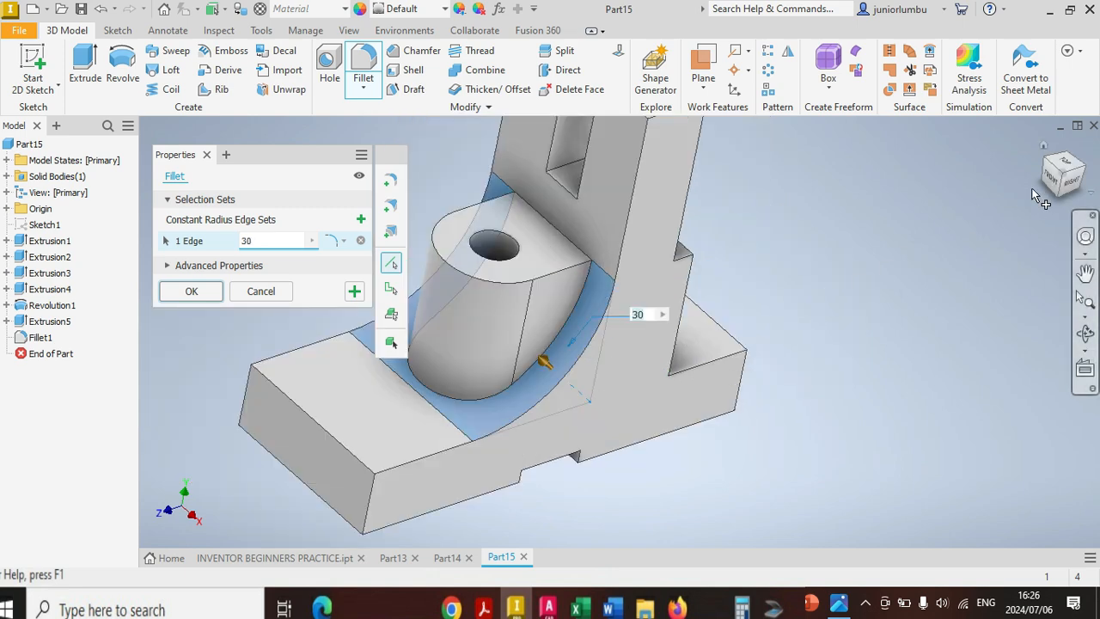
left_click_drag(1058, 184, 890, 243)
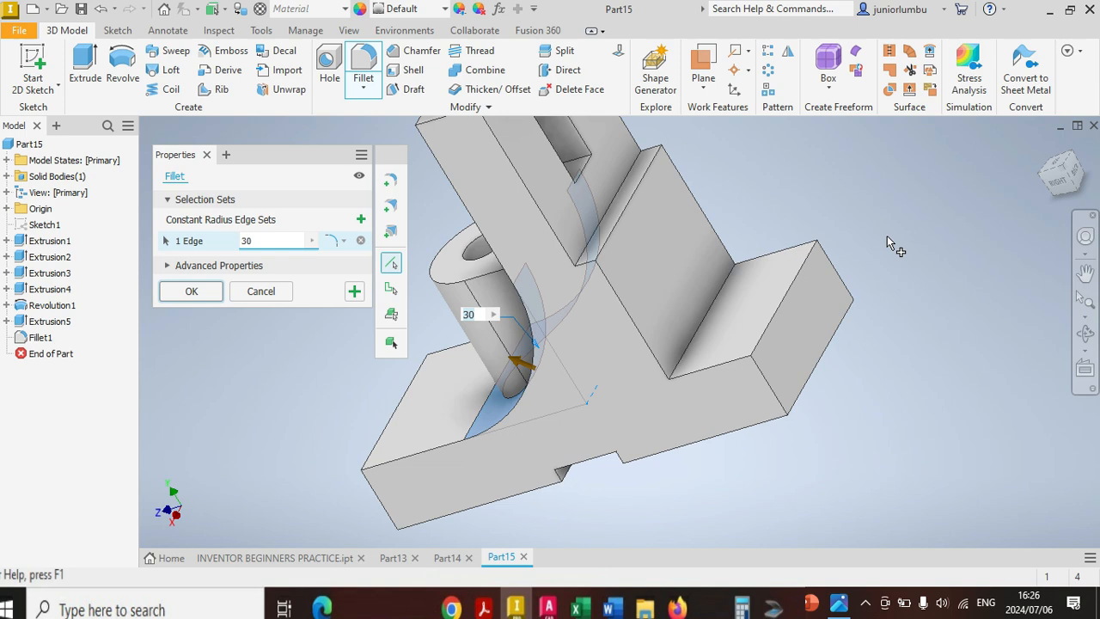
left_click(715, 308)
middle_click_drag(724, 306, 830, 306, "shift")
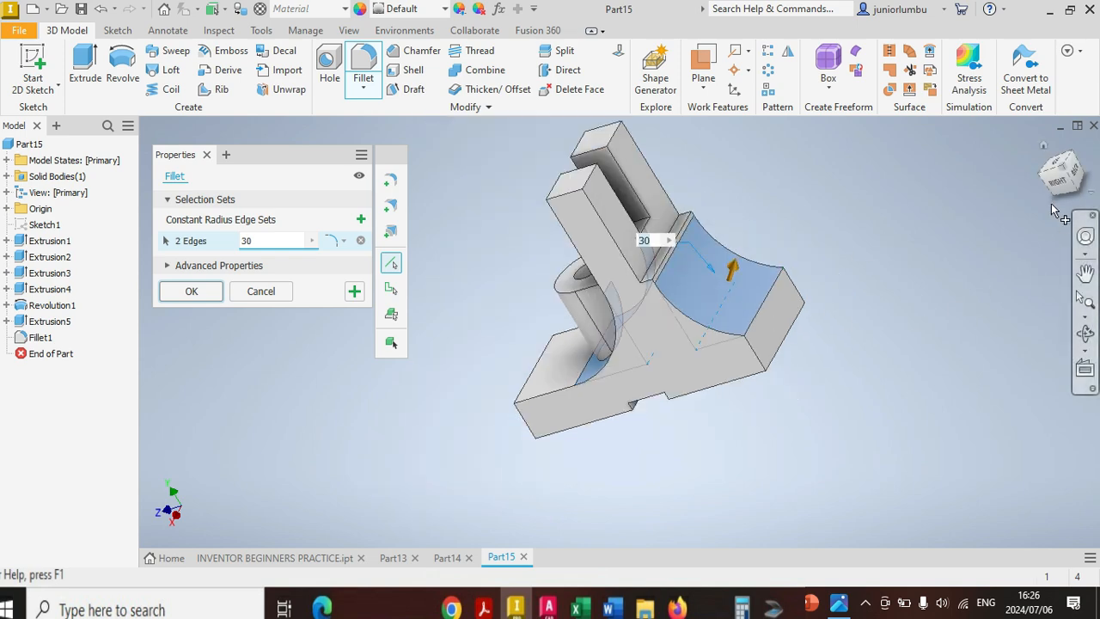
left_click_drag(1058, 178, 789, 218)
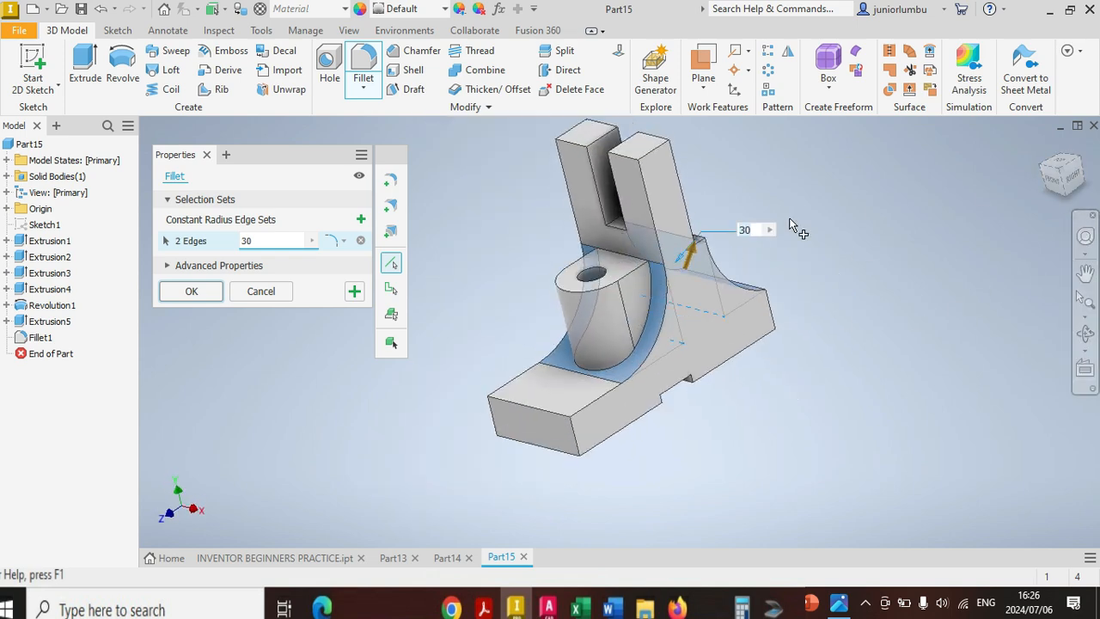
scroll(640, 348, "down", 2)
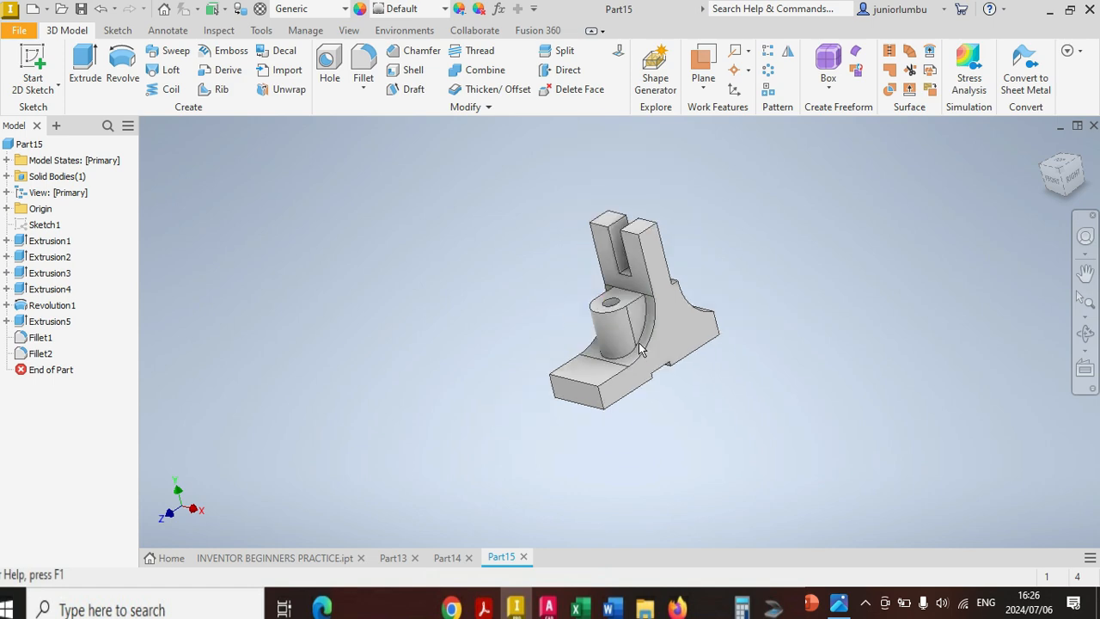
Step: Fillet the two inner edges at the closed end of the column's slot with a 5 mm radius
scroll(675, 365, "up", 2)
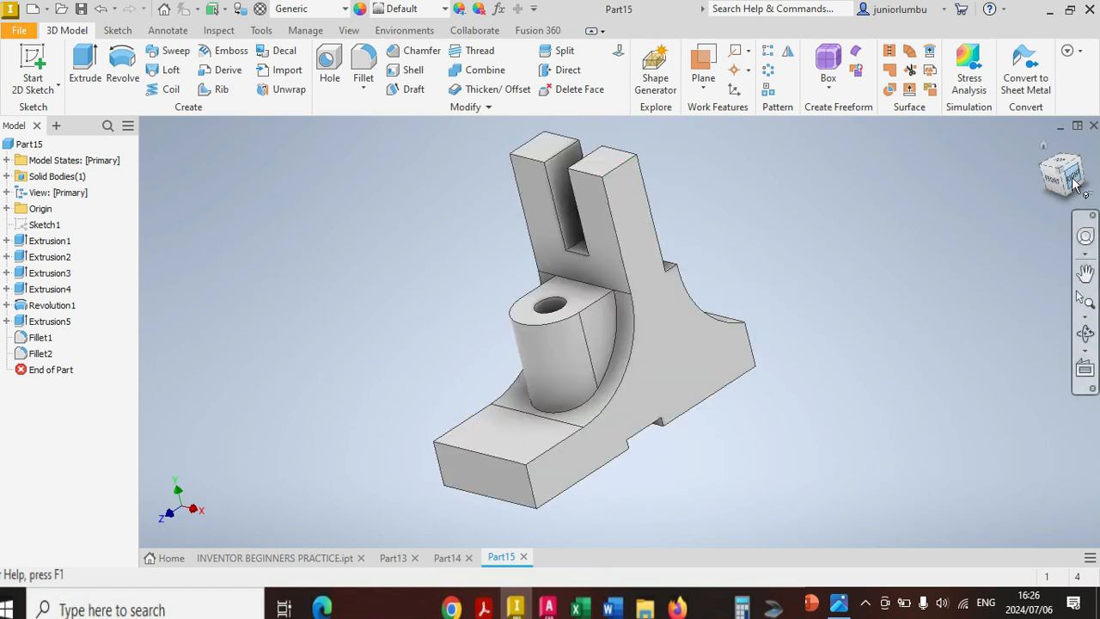
mouse_move(1065, 176)
left_mouse_down()
mouse_move(568, 301)
mouse_move(937, 284)
mouse_move(826, 344)
mouse_move(773, 258)
mouse_move(860, 206)
left_mouse_up()
mouse_move(568, 301)
middle_mouse_down("shift")
mouse_move(554, 191)
mouse_move(559, 211)
middle_mouse_up("shift")
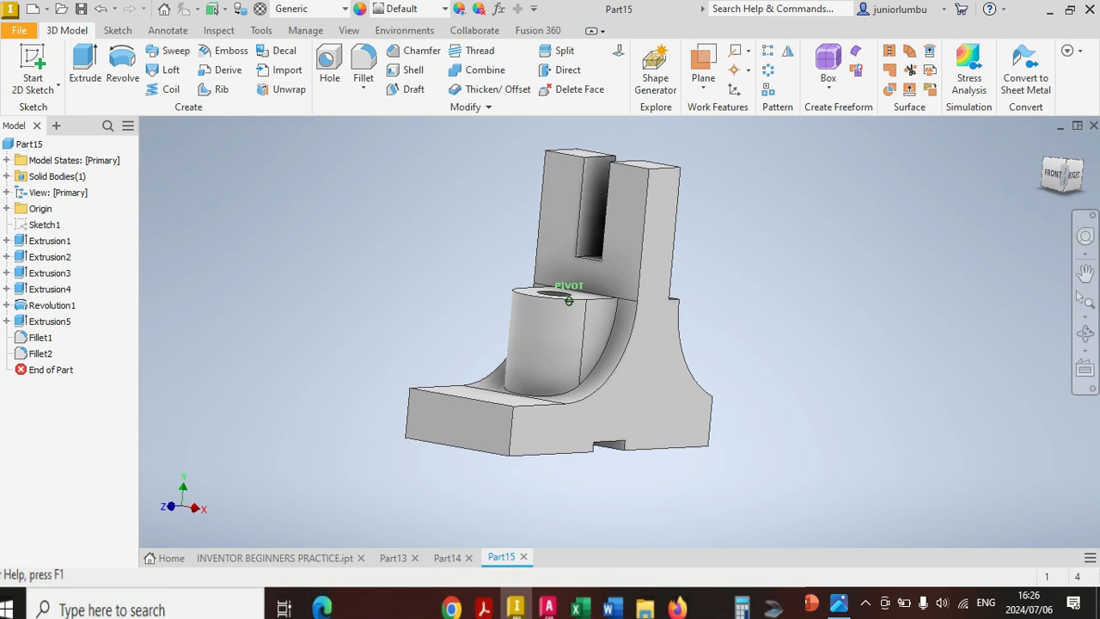
left_click(1063, 178)
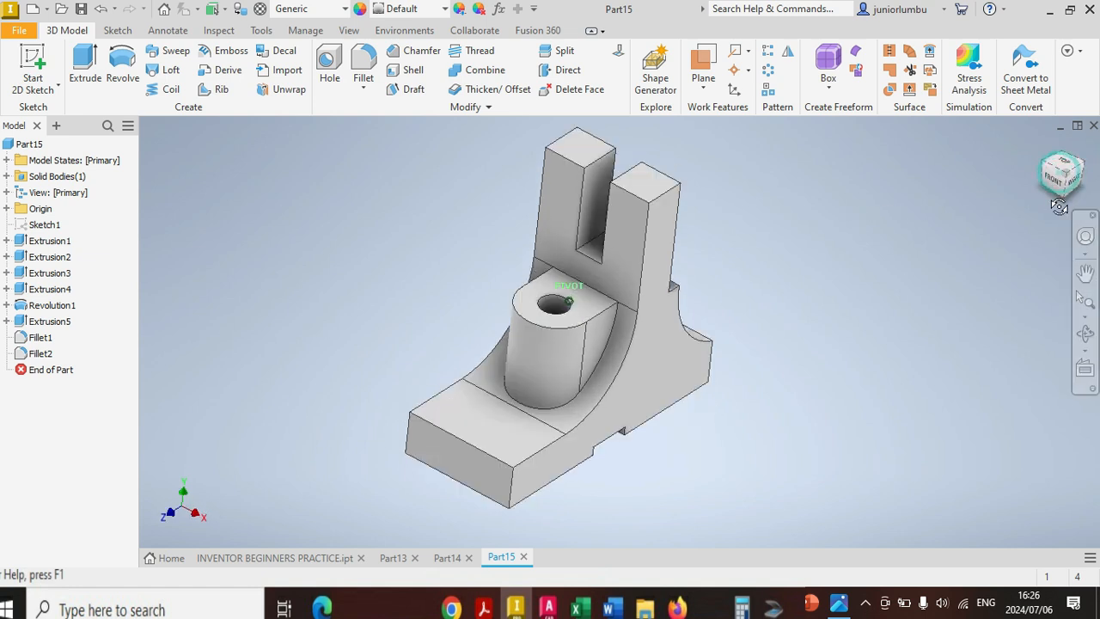
scroll(589, 245, "up", 3)
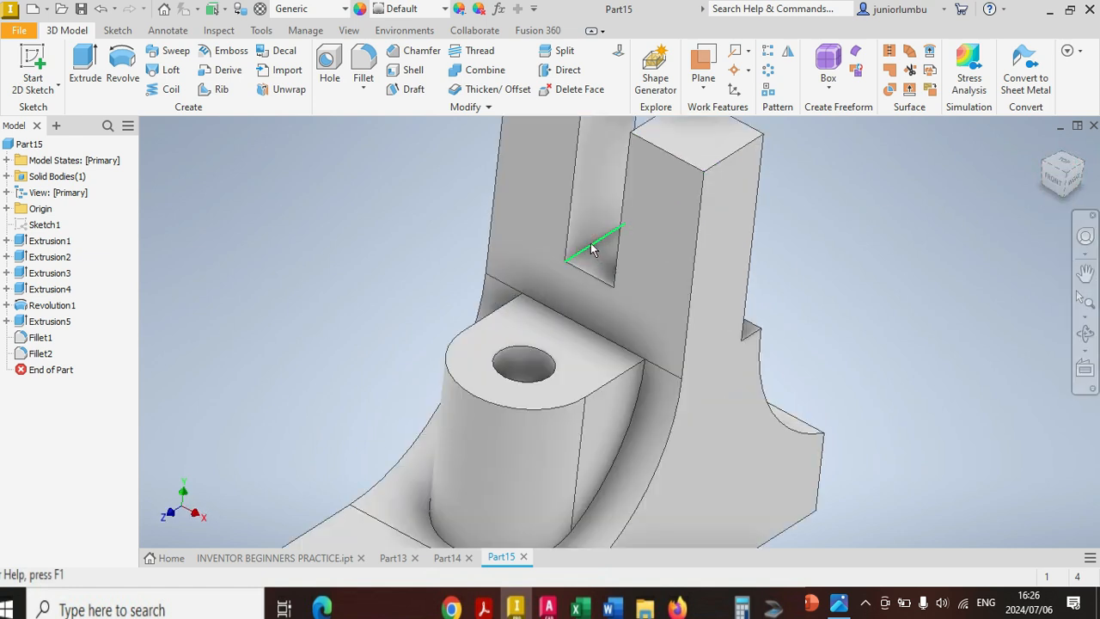
left_click(592, 246)
left_click(607, 229)
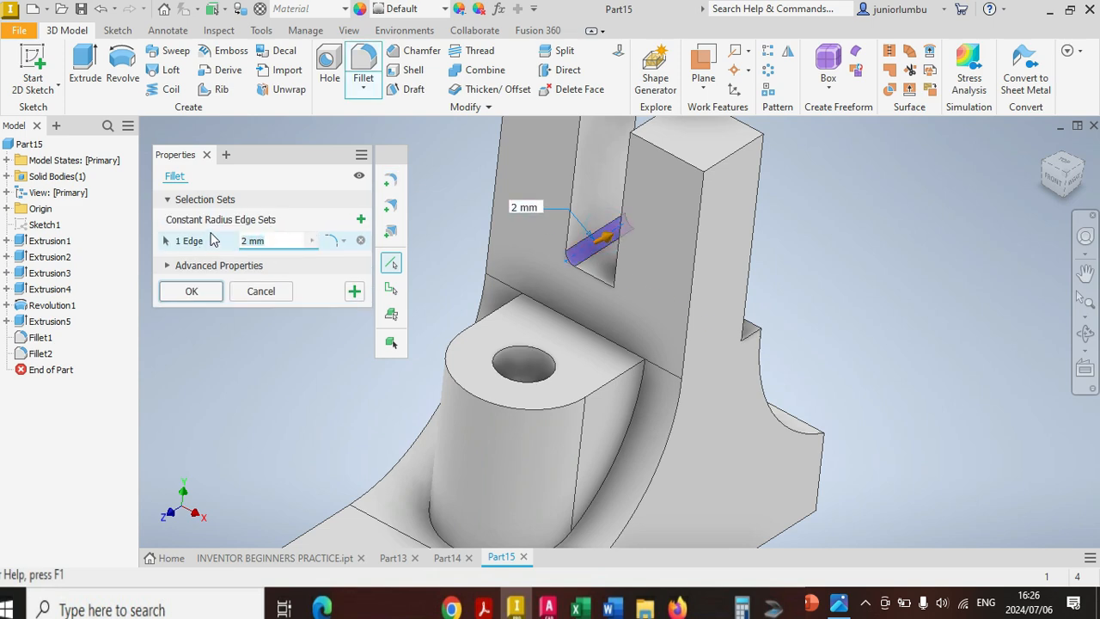
type("5")
left_click(1071, 185)
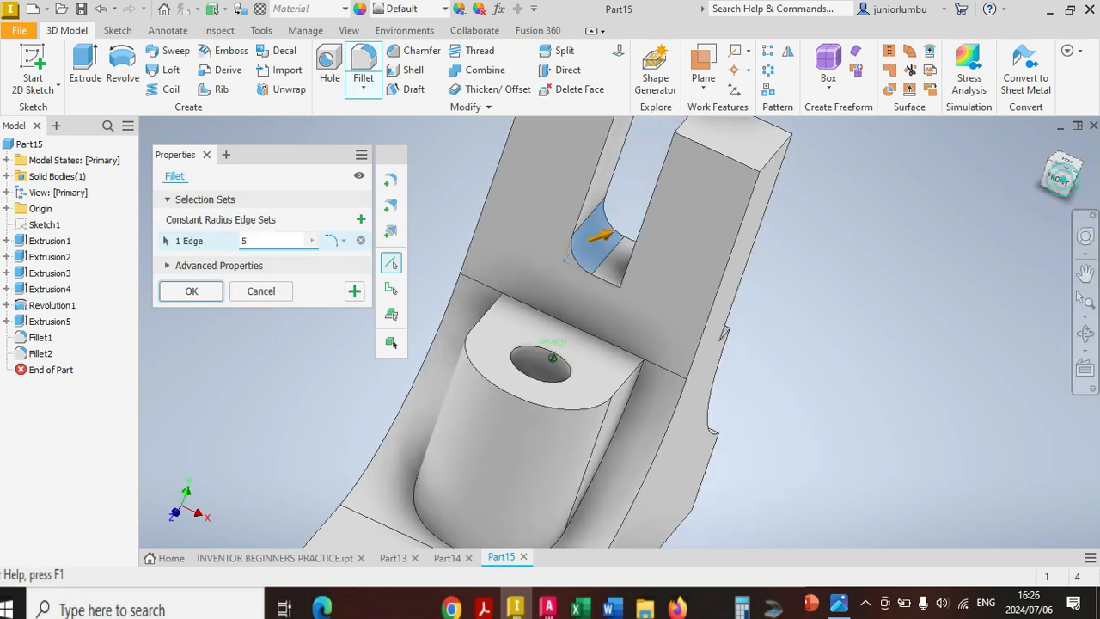
left_click(607, 257)
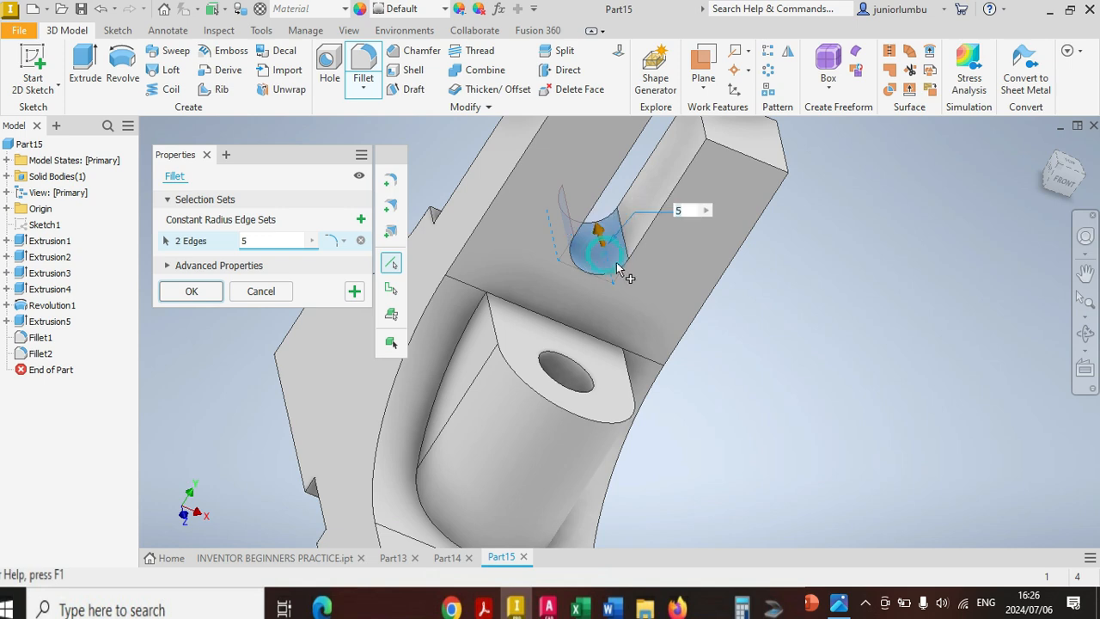
left_click(192, 292)
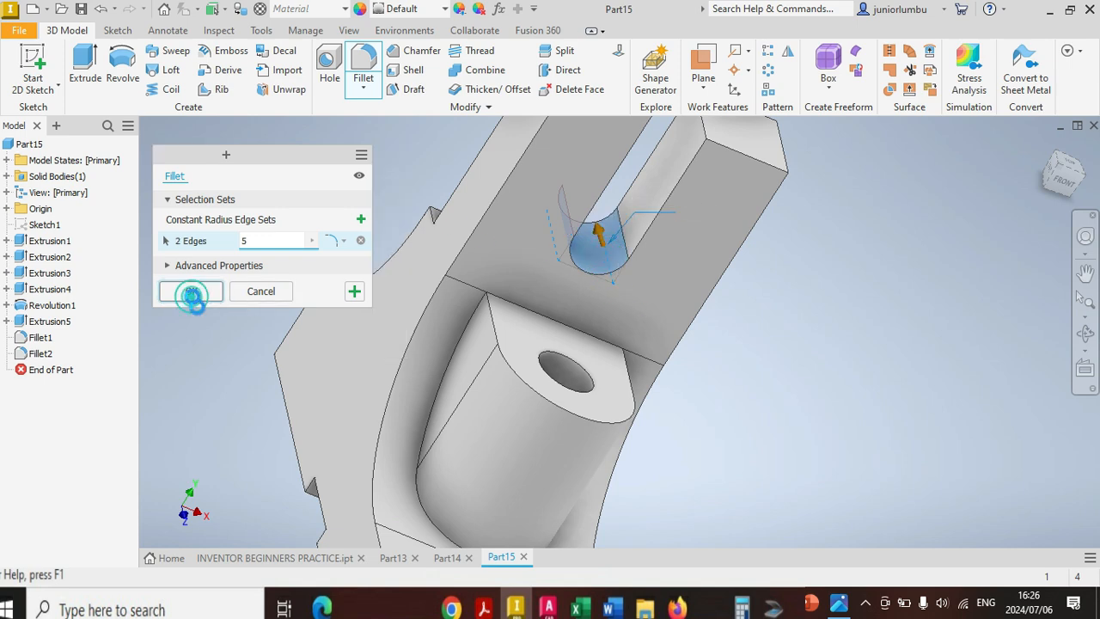
Step: Examine the finished part in INVENTOR BEGINNERS PRACTICE.ipt and compare it with the Part15 model from several angles
left_click(269, 557)
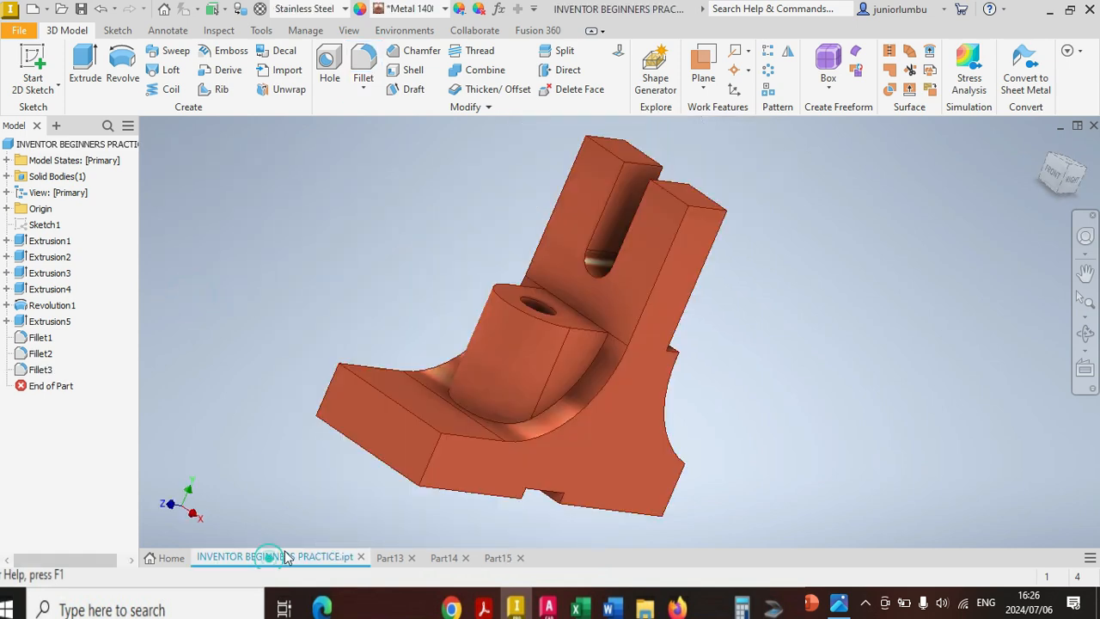
left_click(1064, 176)
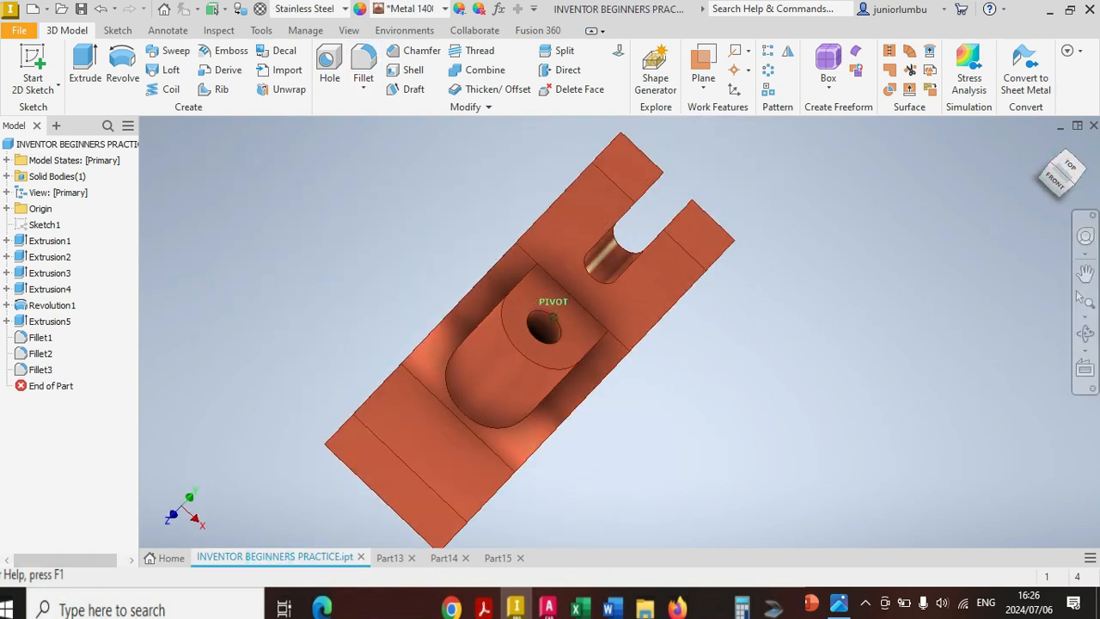
left_click(499, 558)
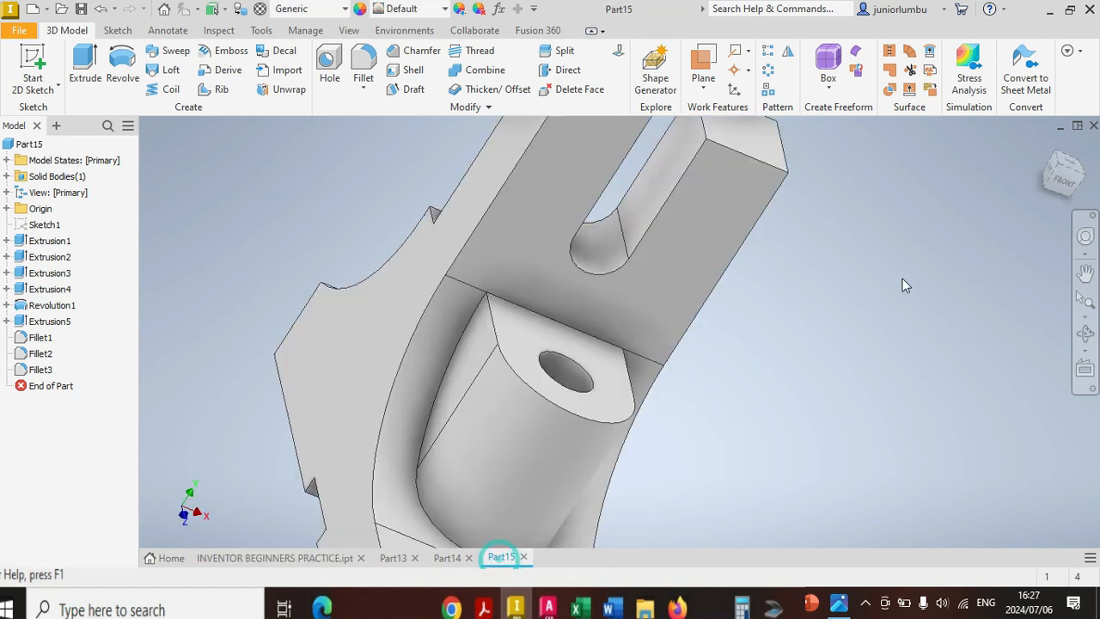
left_click(1048, 185)
middle_click_drag(925, 301, 906, 305, "shift")
scroll(905, 302, "down", 6)
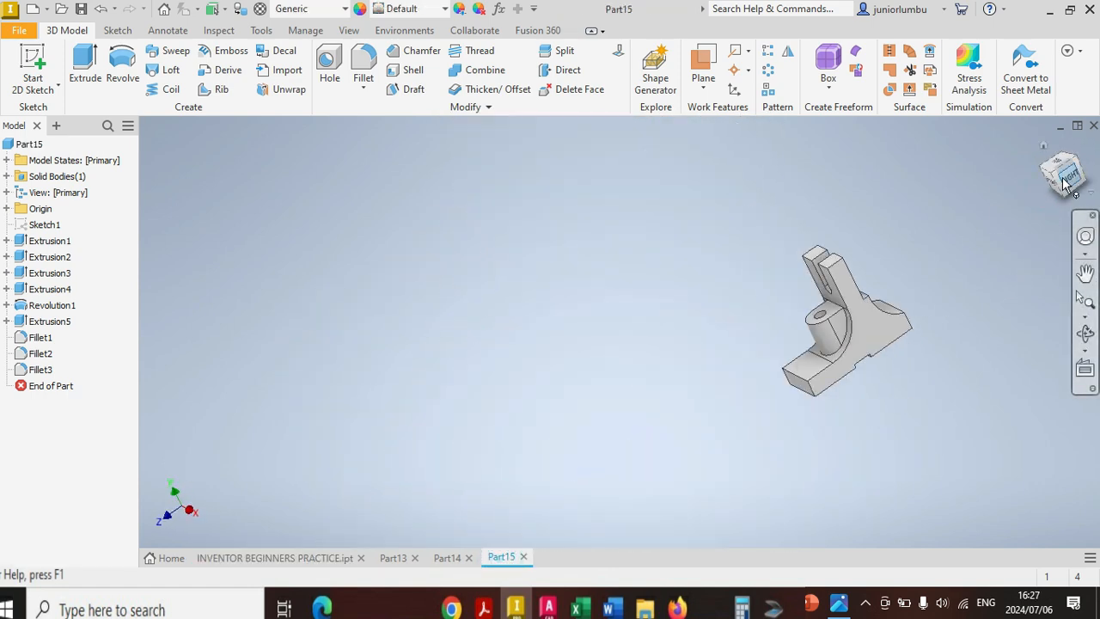
mouse_move(1067, 184)
left_mouse_down()
mouse_move(1085, 188)
mouse_move(1054, 215)
mouse_move(1040, 194)
mouse_move(1062, 176)
left_mouse_up()
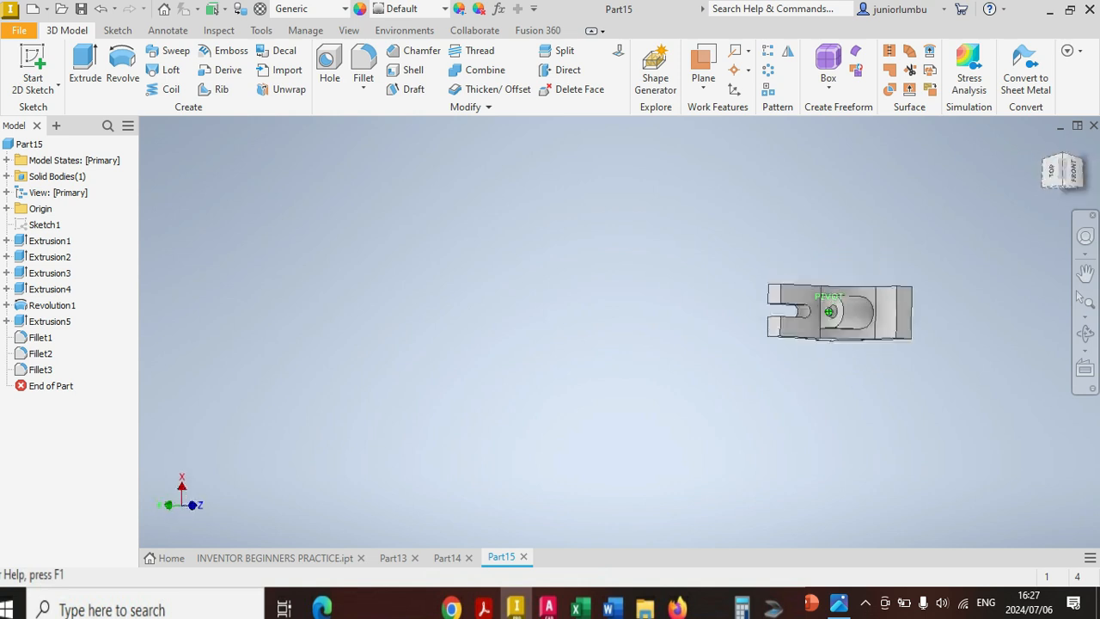
mouse_move(868, 344)
middle_mouse_down("shift")
mouse_move(907, 387)
mouse_move(877, 258)
mouse_move(847, 253)
middle_mouse_up("shift")
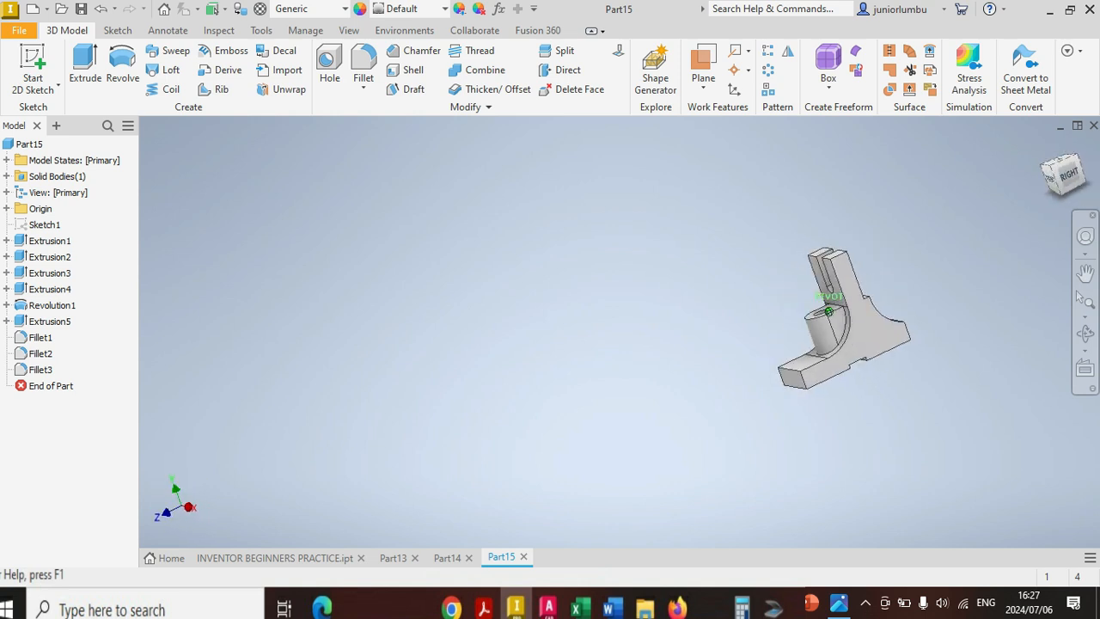
scroll(989, 327, "up", 2)
scroll(884, 223, "up", 5)
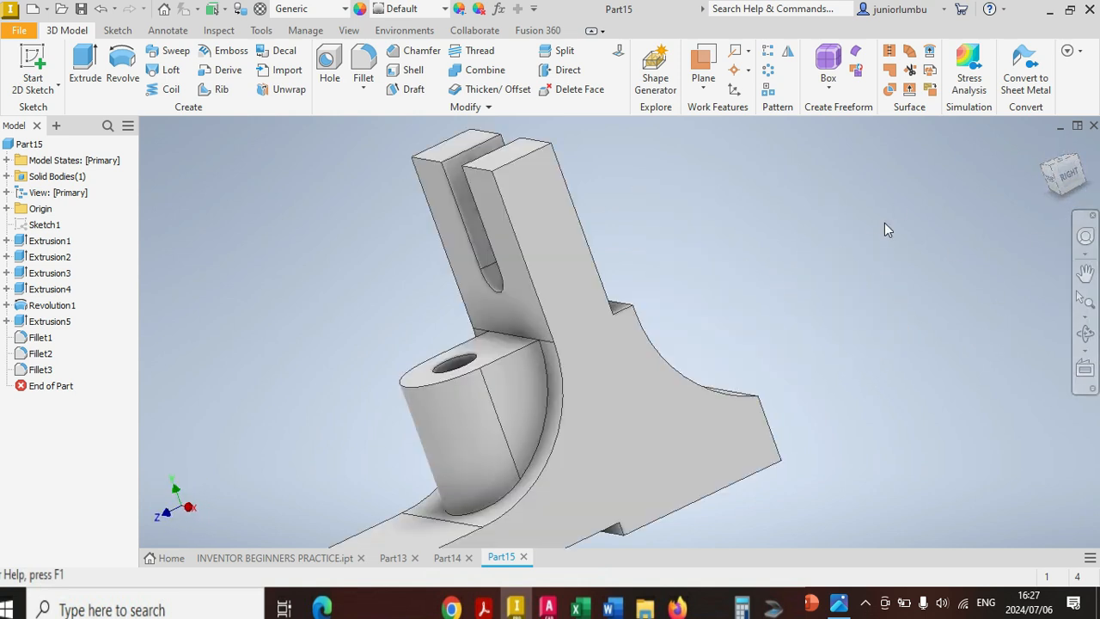
scroll(1012, 315, "down", 3)
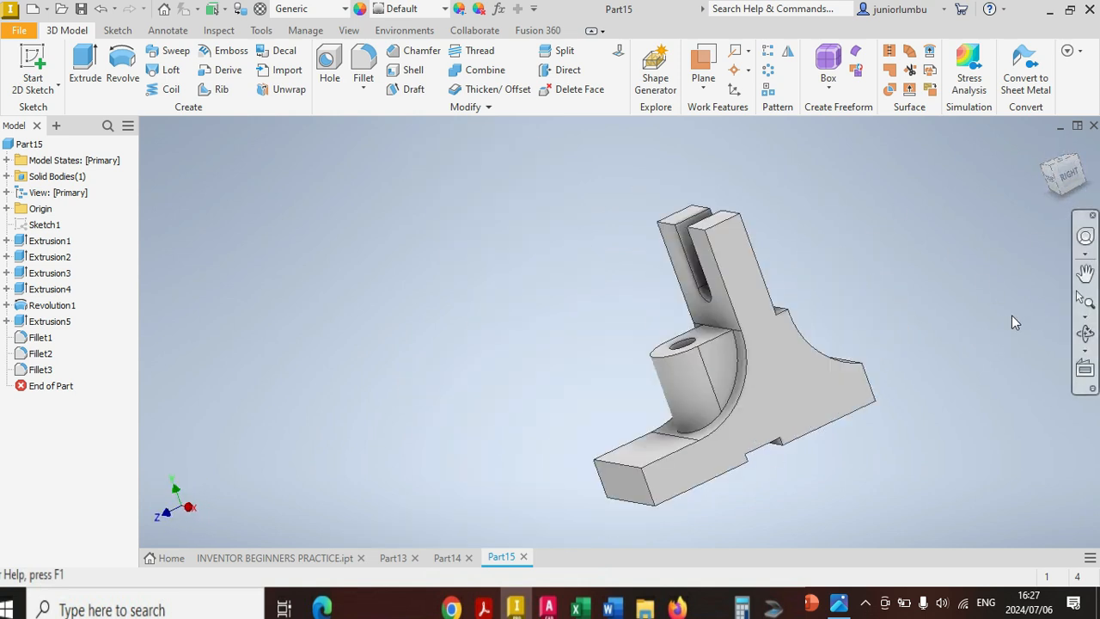
Step: Assign the Steel, Carbon material from the Inventor Material Library to the bracket
left_click(301, 10)
scroll(352, 163, "up", 1)
scroll(346, 177, "down", 4)
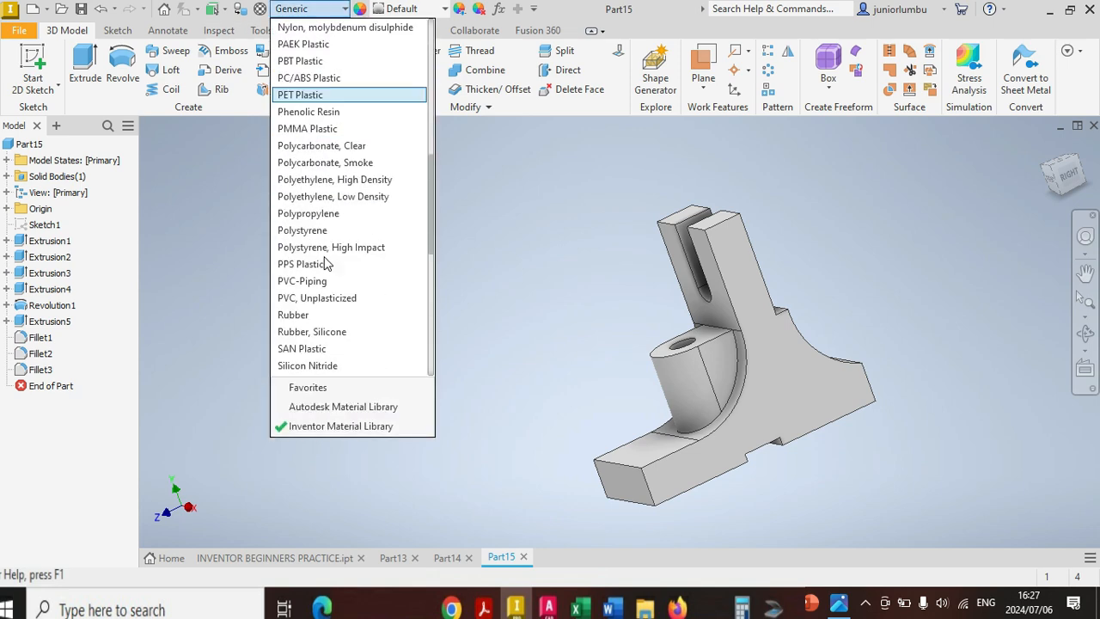
scroll(360, 198, "up", 1)
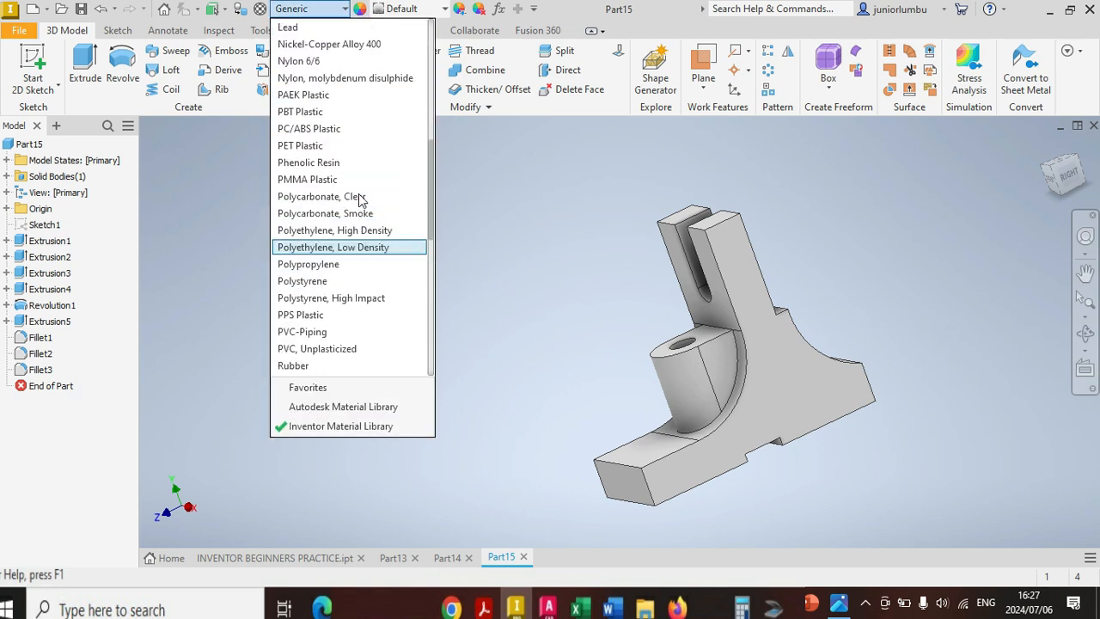
scroll(360, 198, "down", 6)
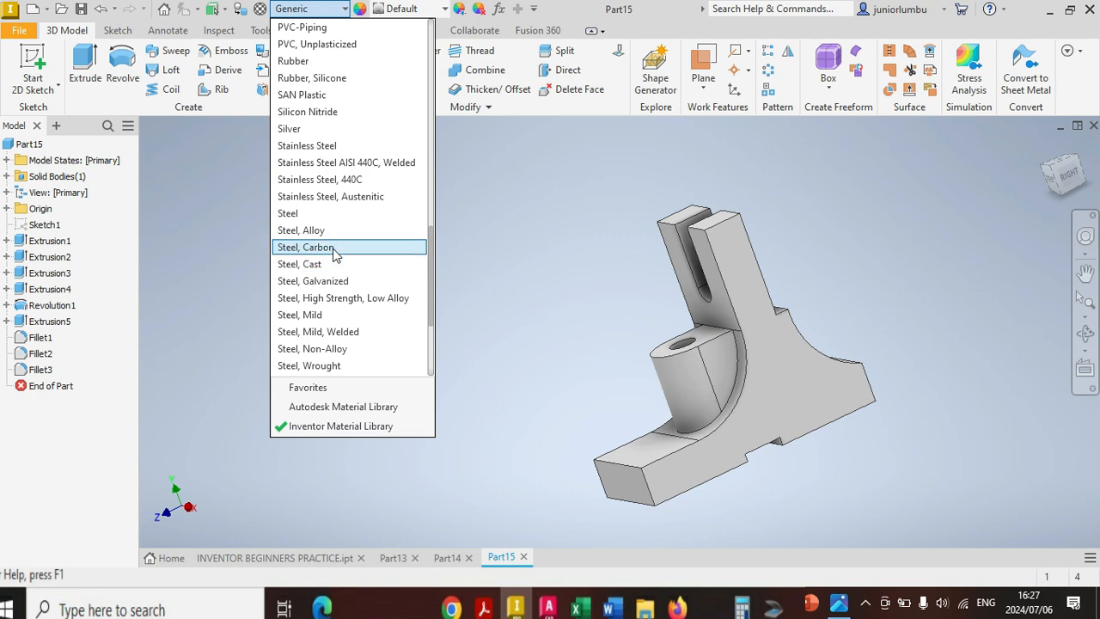
left_click(336, 249)
left_click(1056, 177)
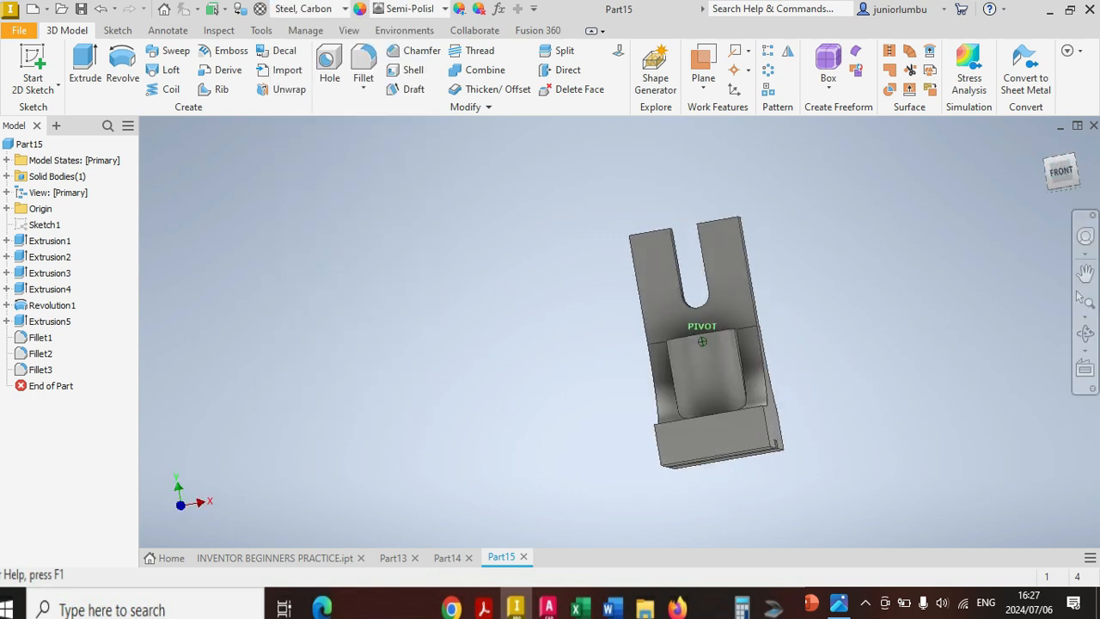
mouse_move(1056, 177)
left_mouse_down()
mouse_move(1066, 164)
mouse_move(1076, 172)
mouse_move(1071, 202)
left_mouse_up()
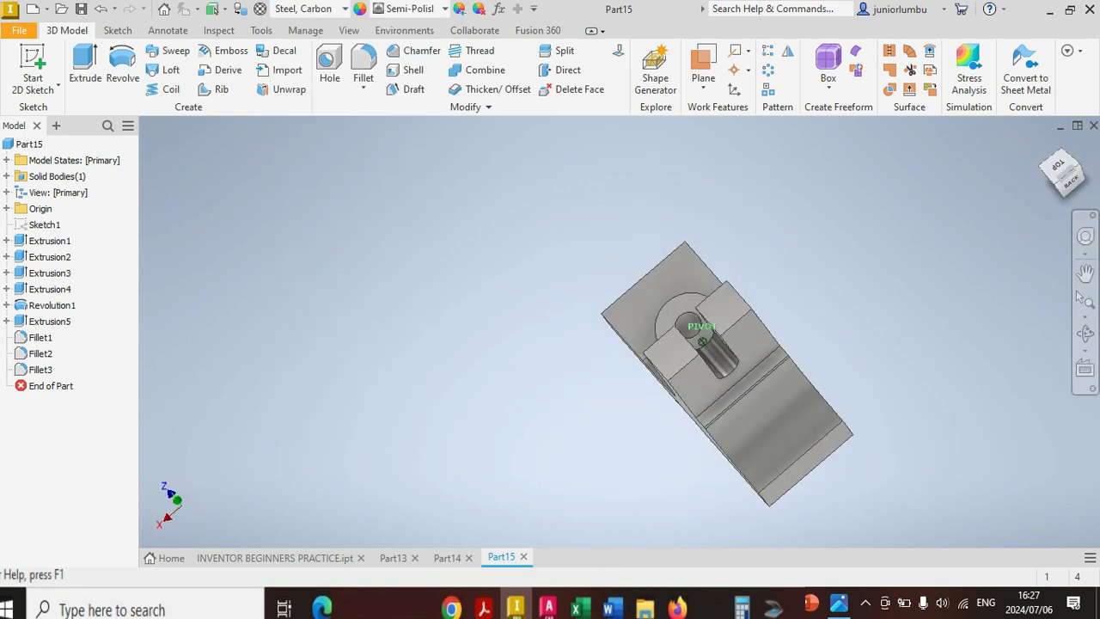
mouse_move(703, 342)
middle_mouse_down("shift")
mouse_move(756, 258)
mouse_move(739, 344)
mouse_move(619, 352)
mouse_move(730, 396)
mouse_move(773, 326)
mouse_move(670, 284)
mouse_move(657, 297)
mouse_move(757, 361)
mouse_move(705, 284)
mouse_move(653, 370)
mouse_move(740, 395)
mouse_move(670, 336)
mouse_move(687, 421)
mouse_move(730, 412)
mouse_move(727, 318)
mouse_move(705, 386)
mouse_move(774, 362)
mouse_move(739, 309)
mouse_move(687, 343)
mouse_move(723, 378)
mouse_move(748, 361)
mouse_move(730, 326)
mouse_move(705, 344)
mouse_move(731, 370)
mouse_move(739, 327)
mouse_move(722, 344)
mouse_move(702, 341)
mouse_move(731, 387)
mouse_move(688, 404)
mouse_move(662, 344)
mouse_move(713, 361)
middle_mouse_up("shift")
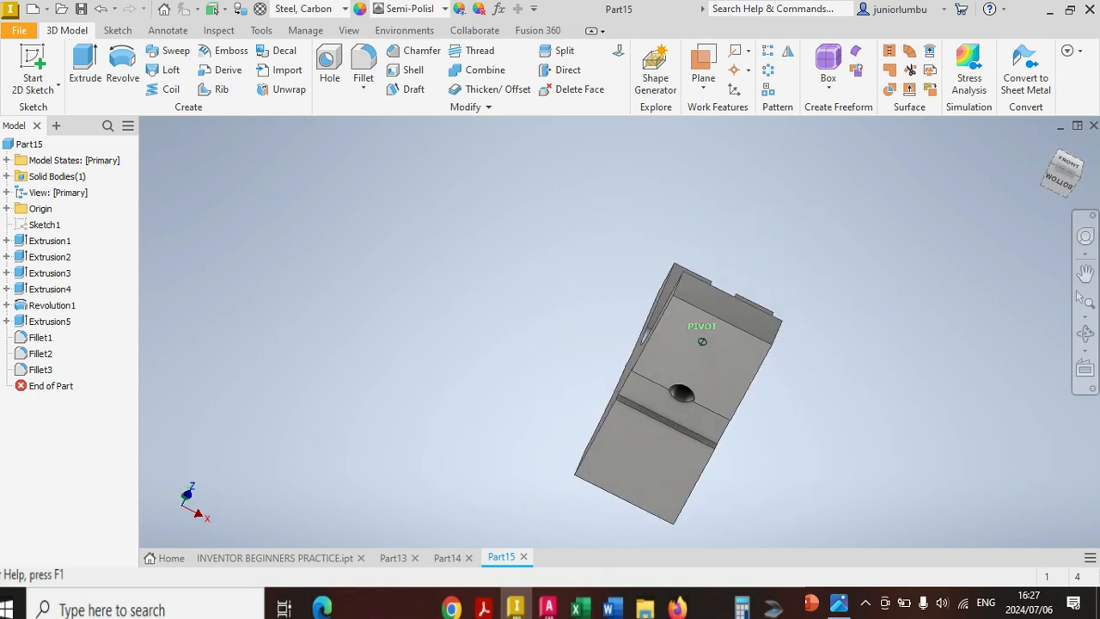